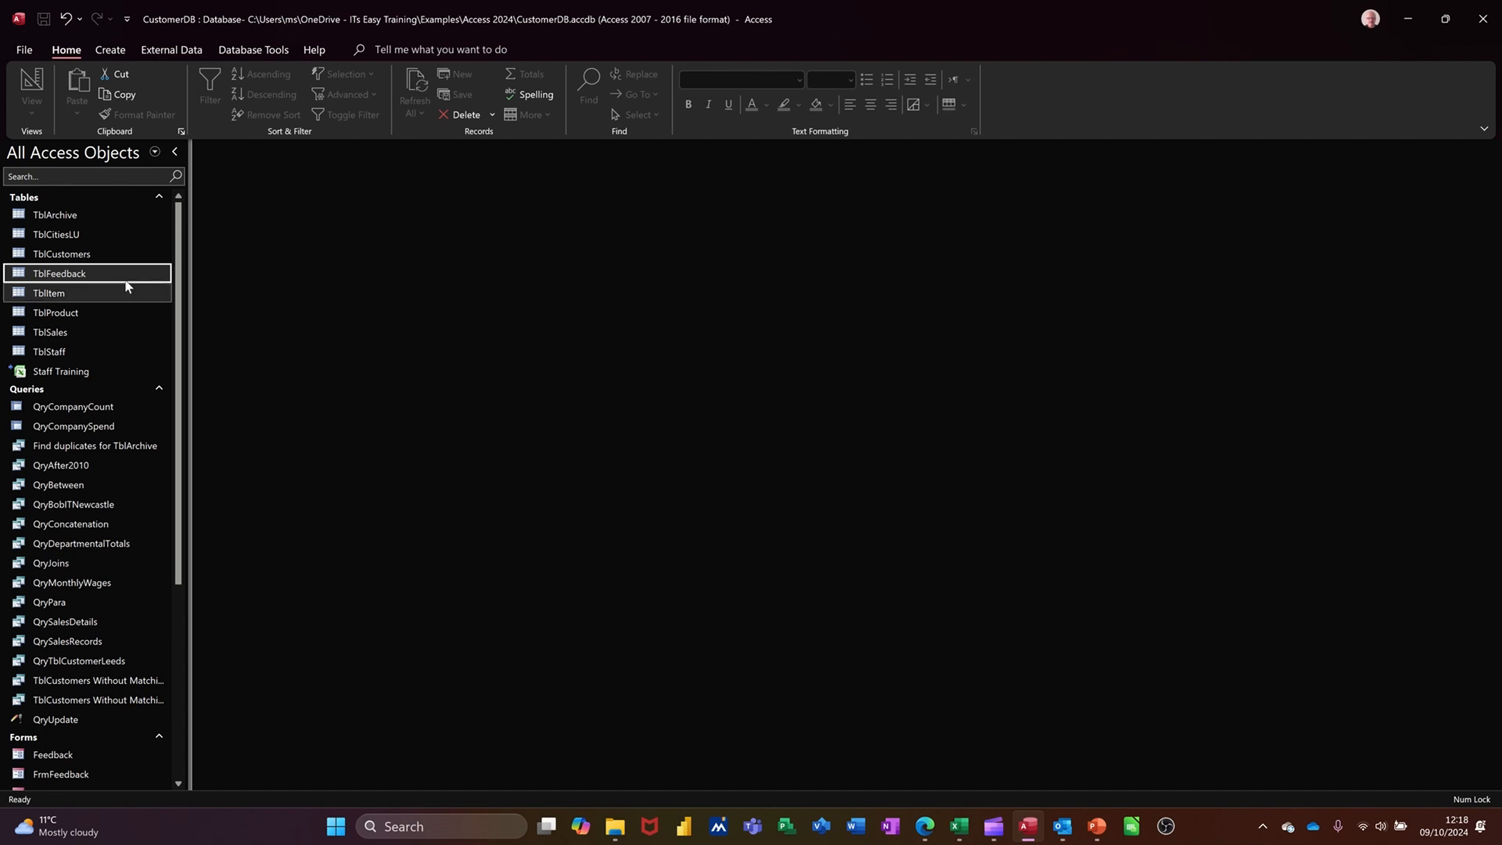
Step: Review the records in TblCustomers, TblProduct and TblFeedback, closing each table after viewing it
double_click(85, 255)
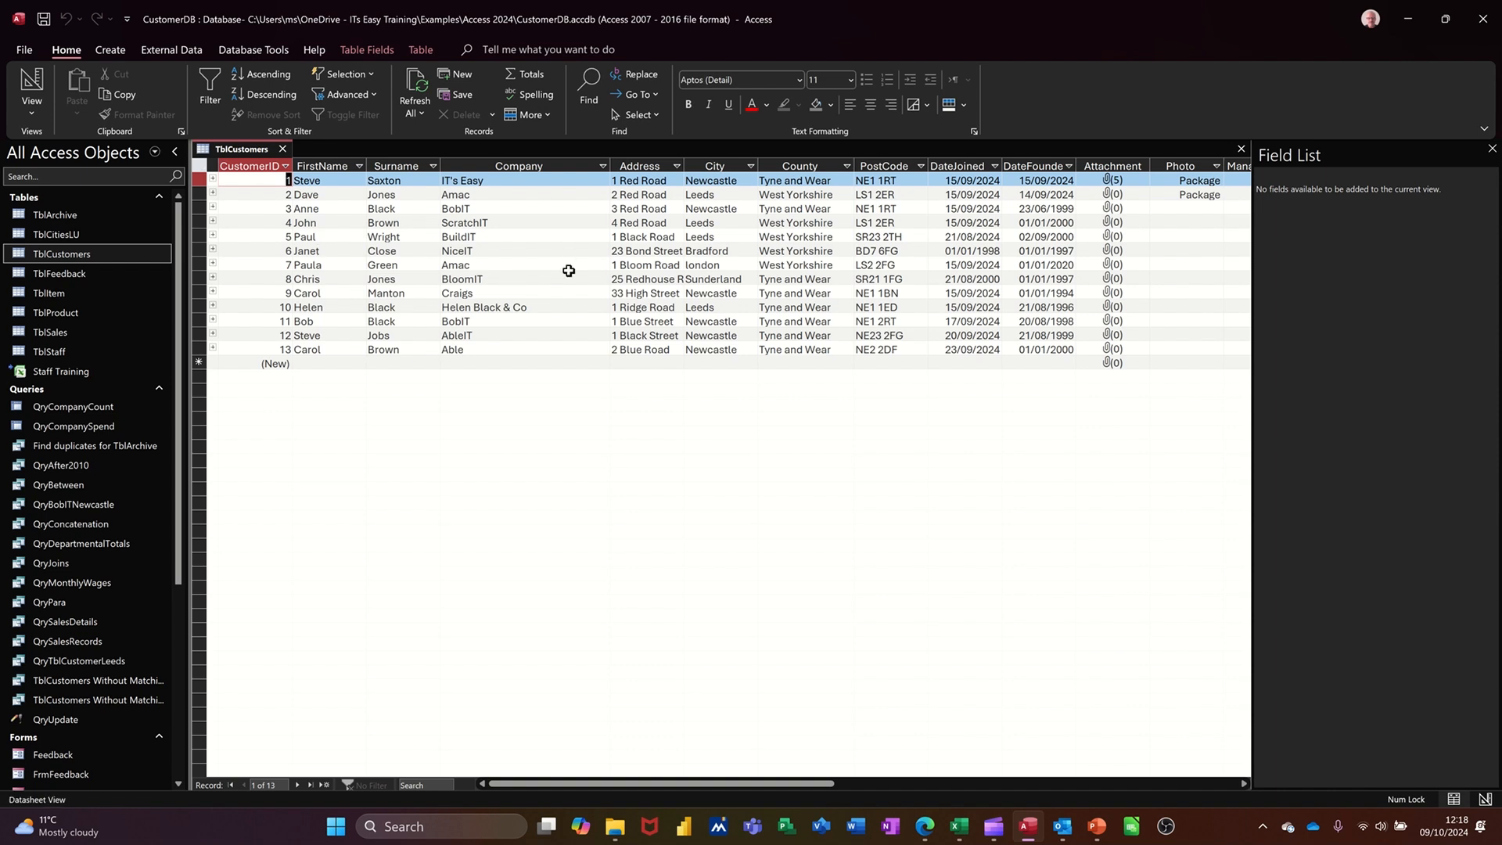
left_click(283, 149)
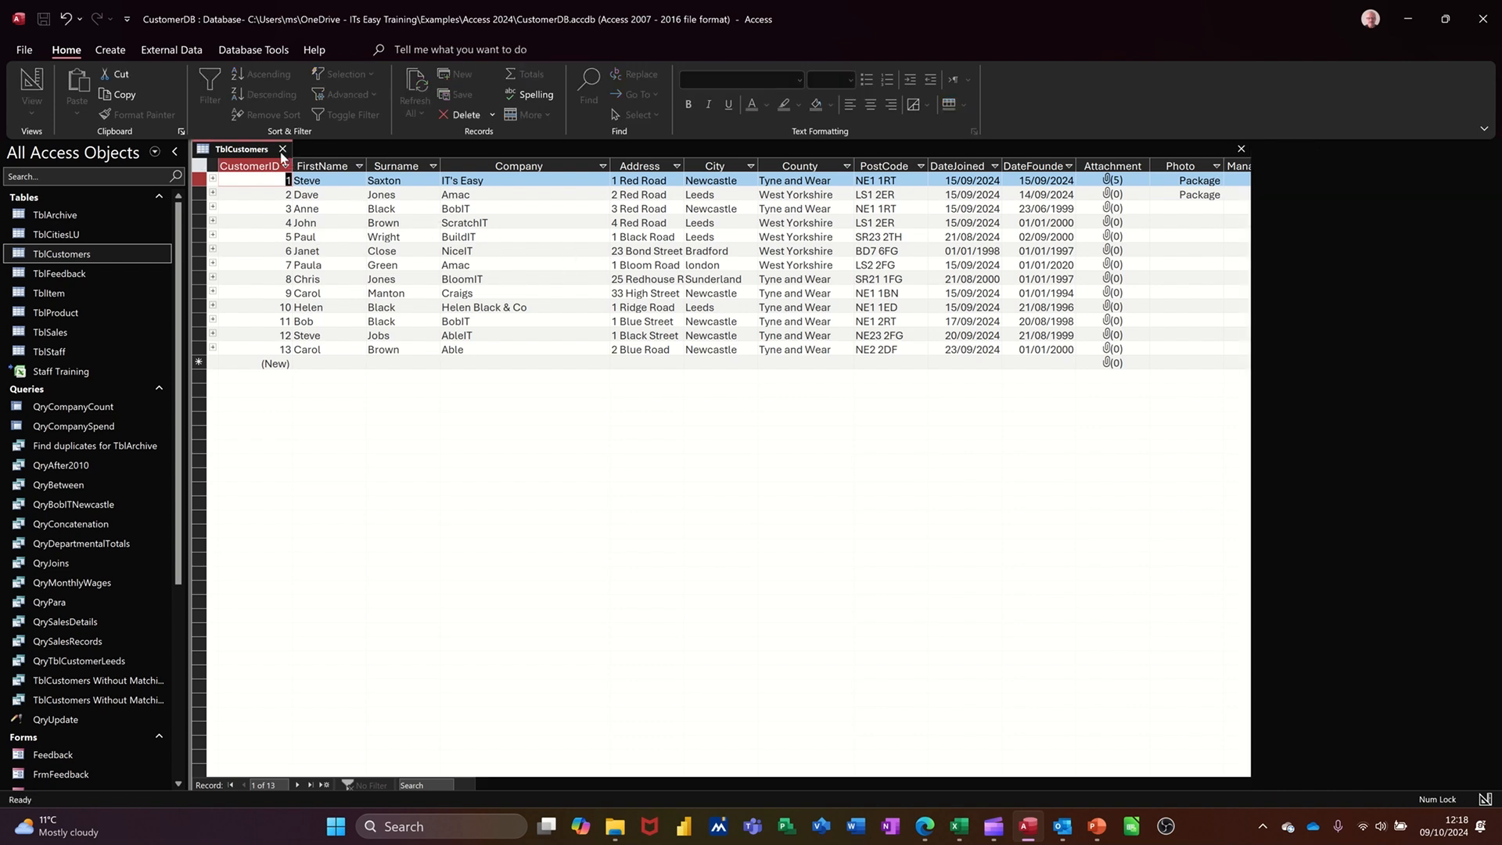
double_click(111, 312)
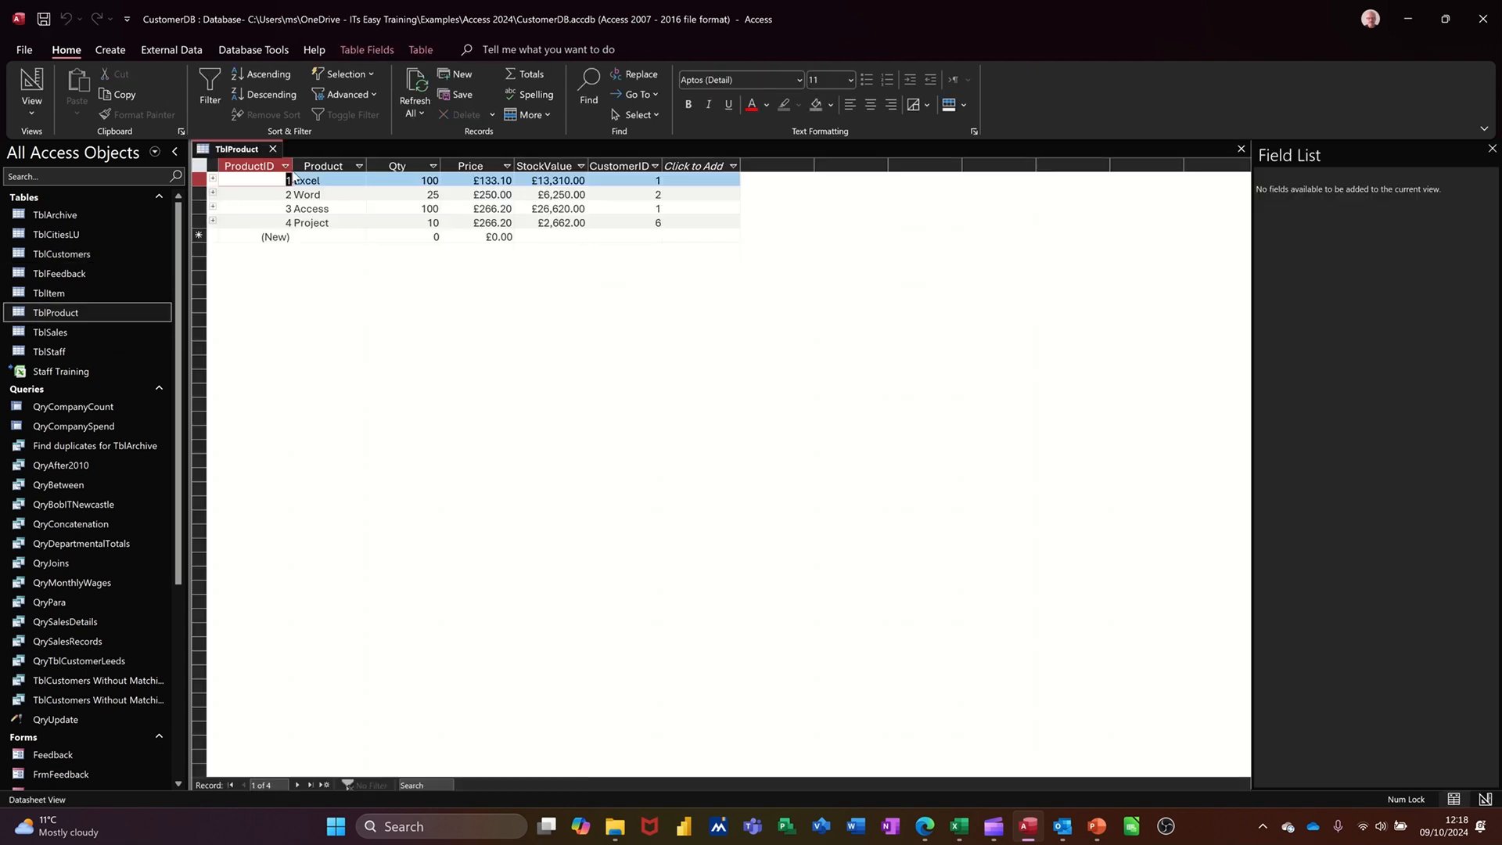
left_click(272, 148)
double_click(106, 275)
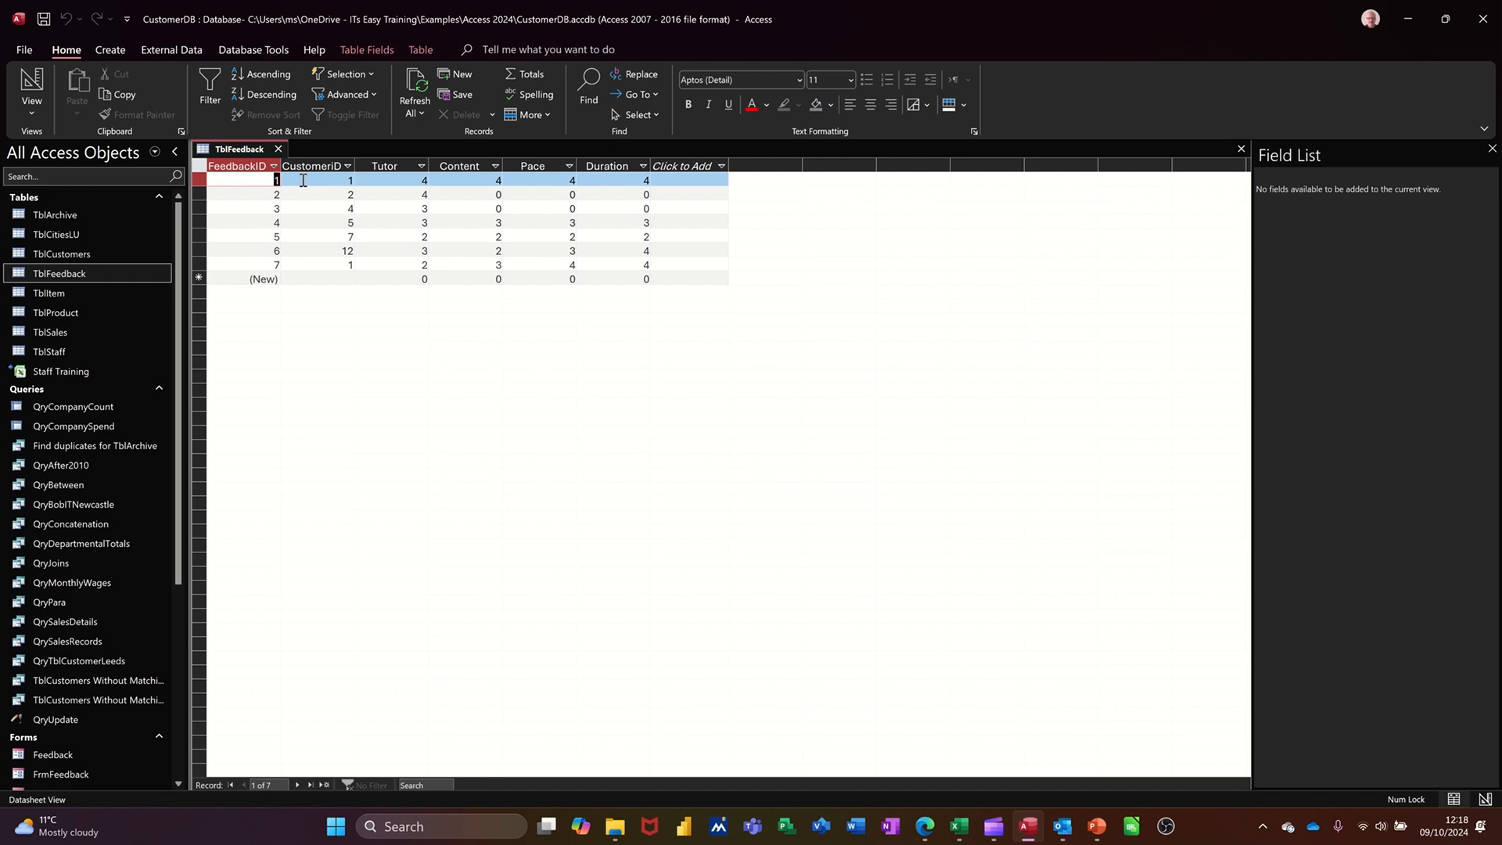
left_click(278, 150)
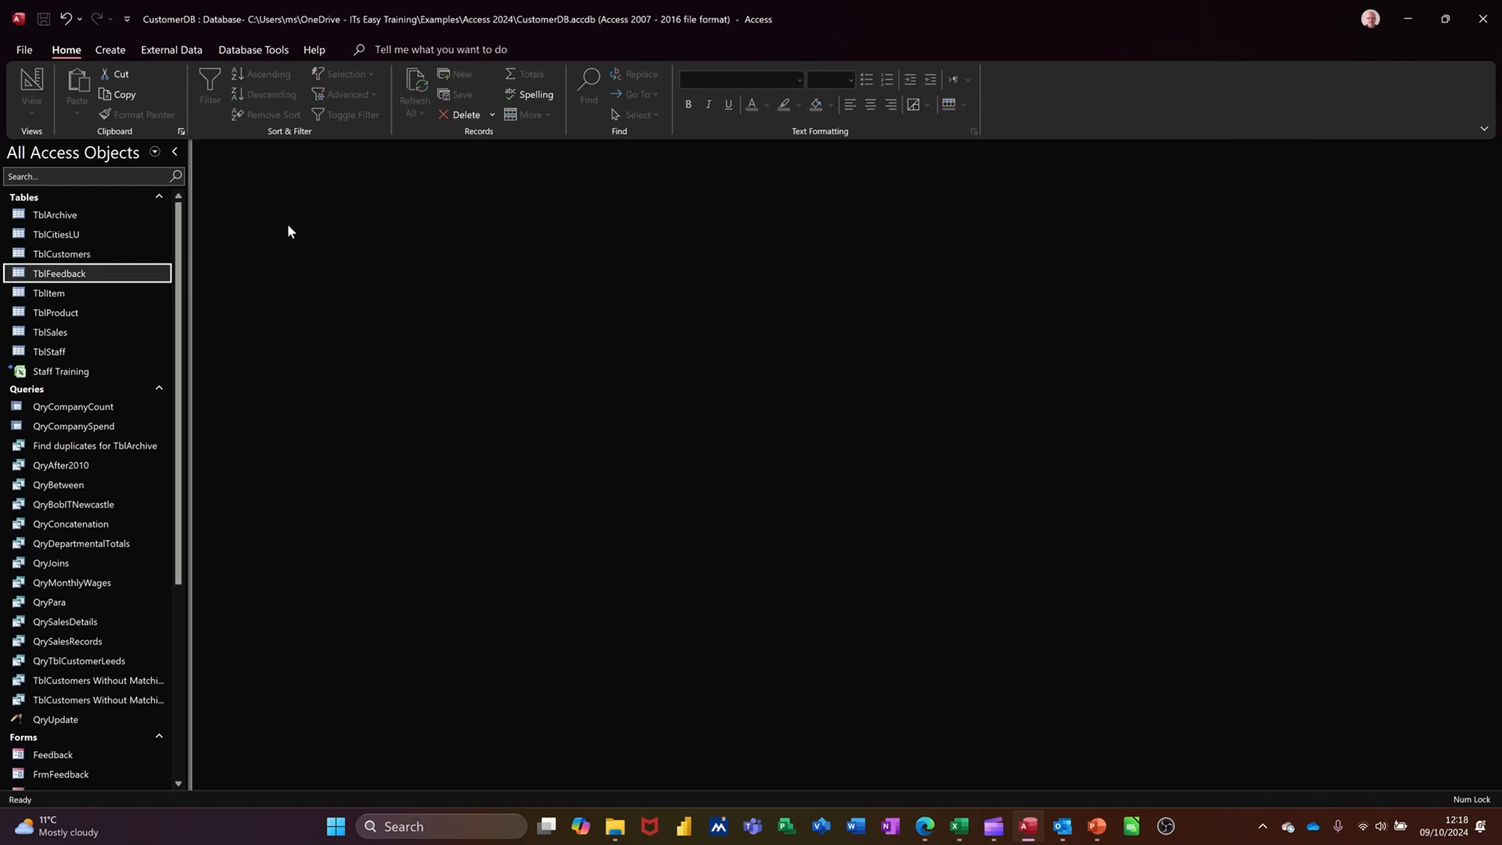
Step: Add a ProductID field with the Number data type to the design of TblFeedback
right_click(110, 277)
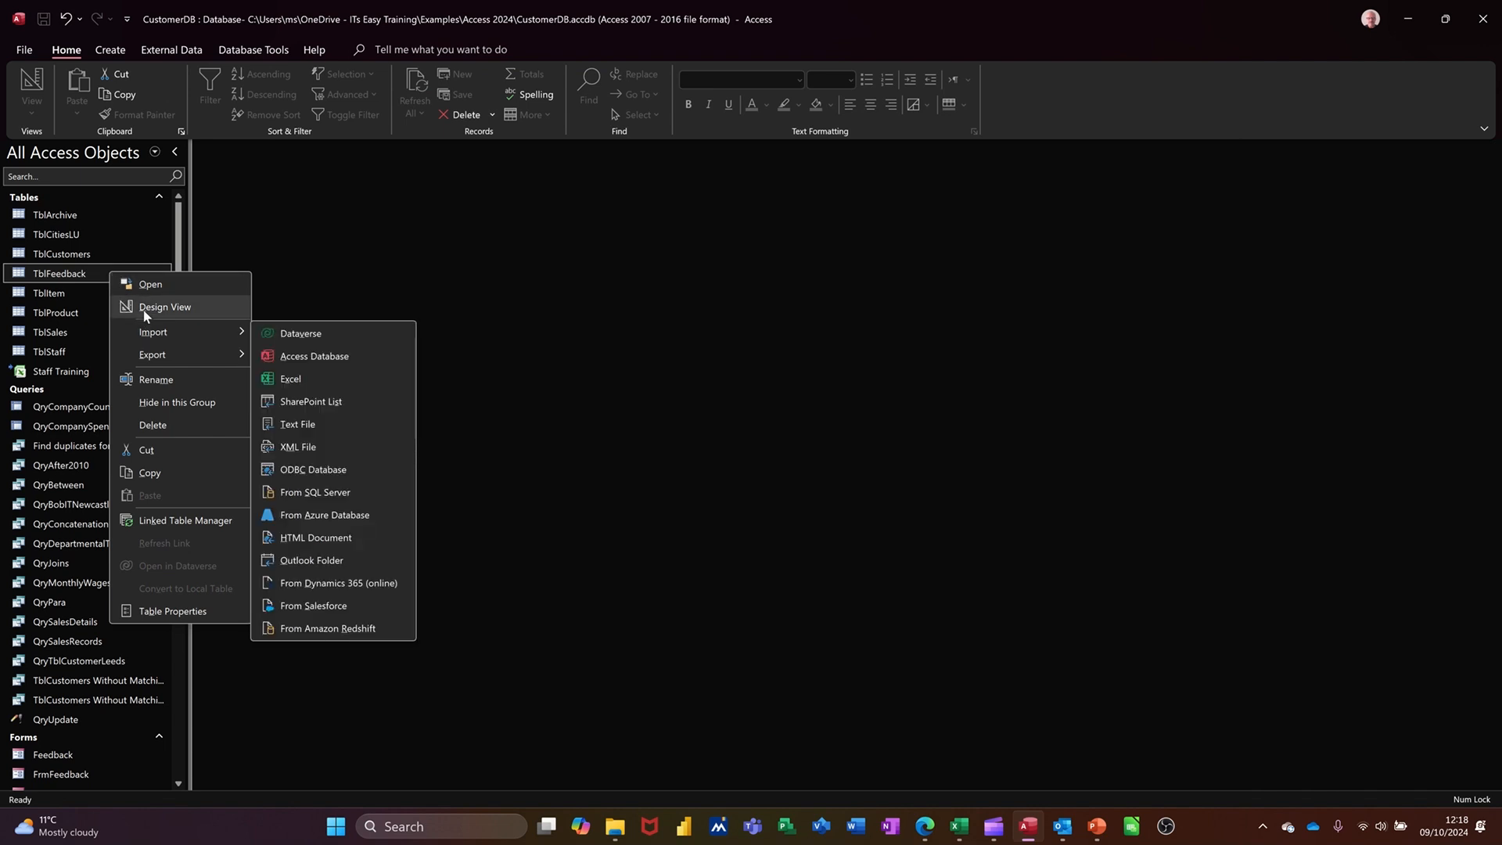
left_click(169, 308)
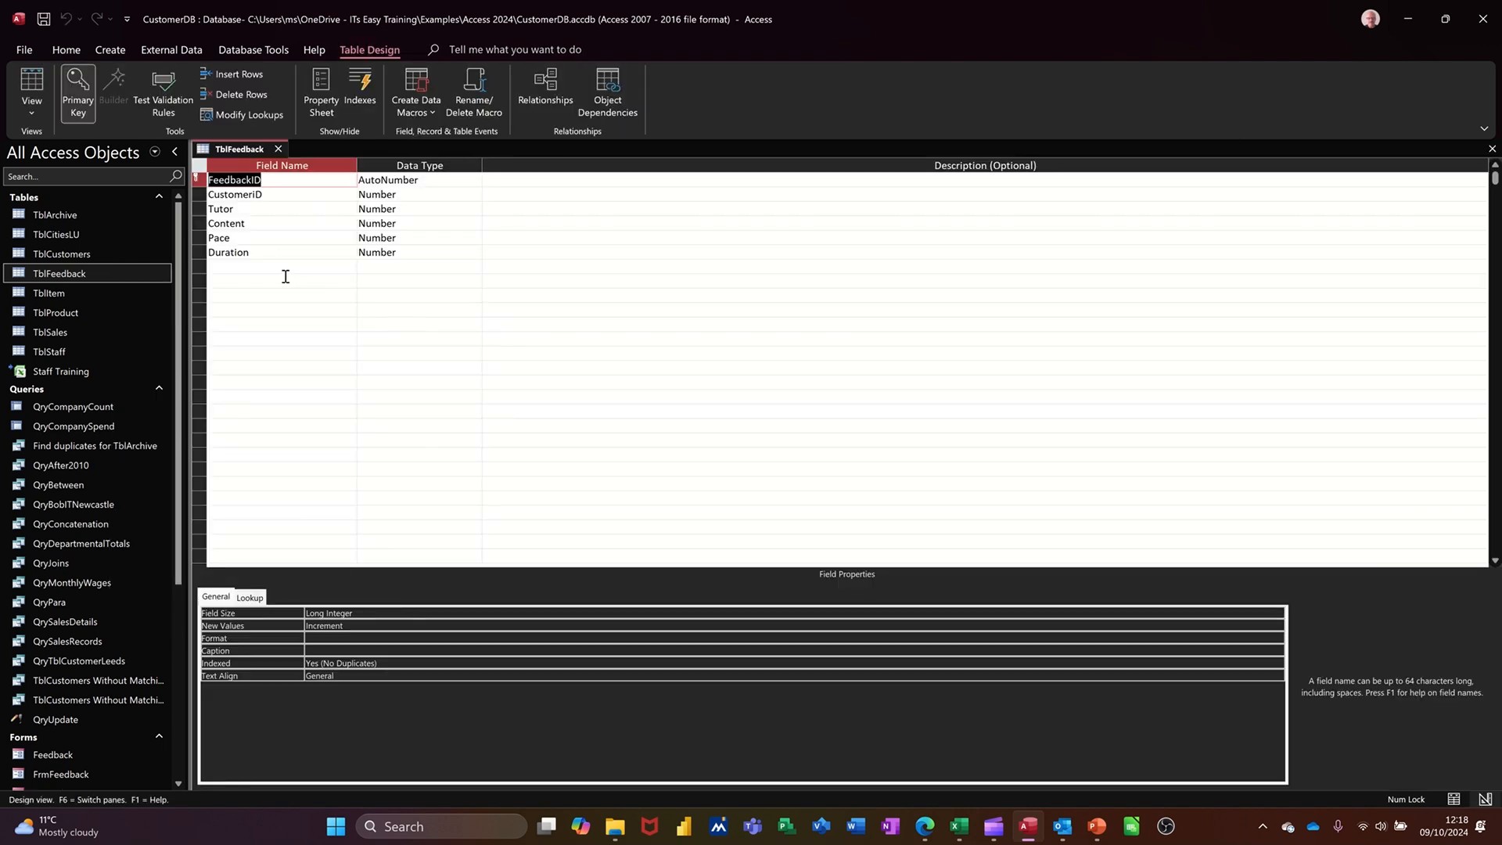
left_click(284, 275)
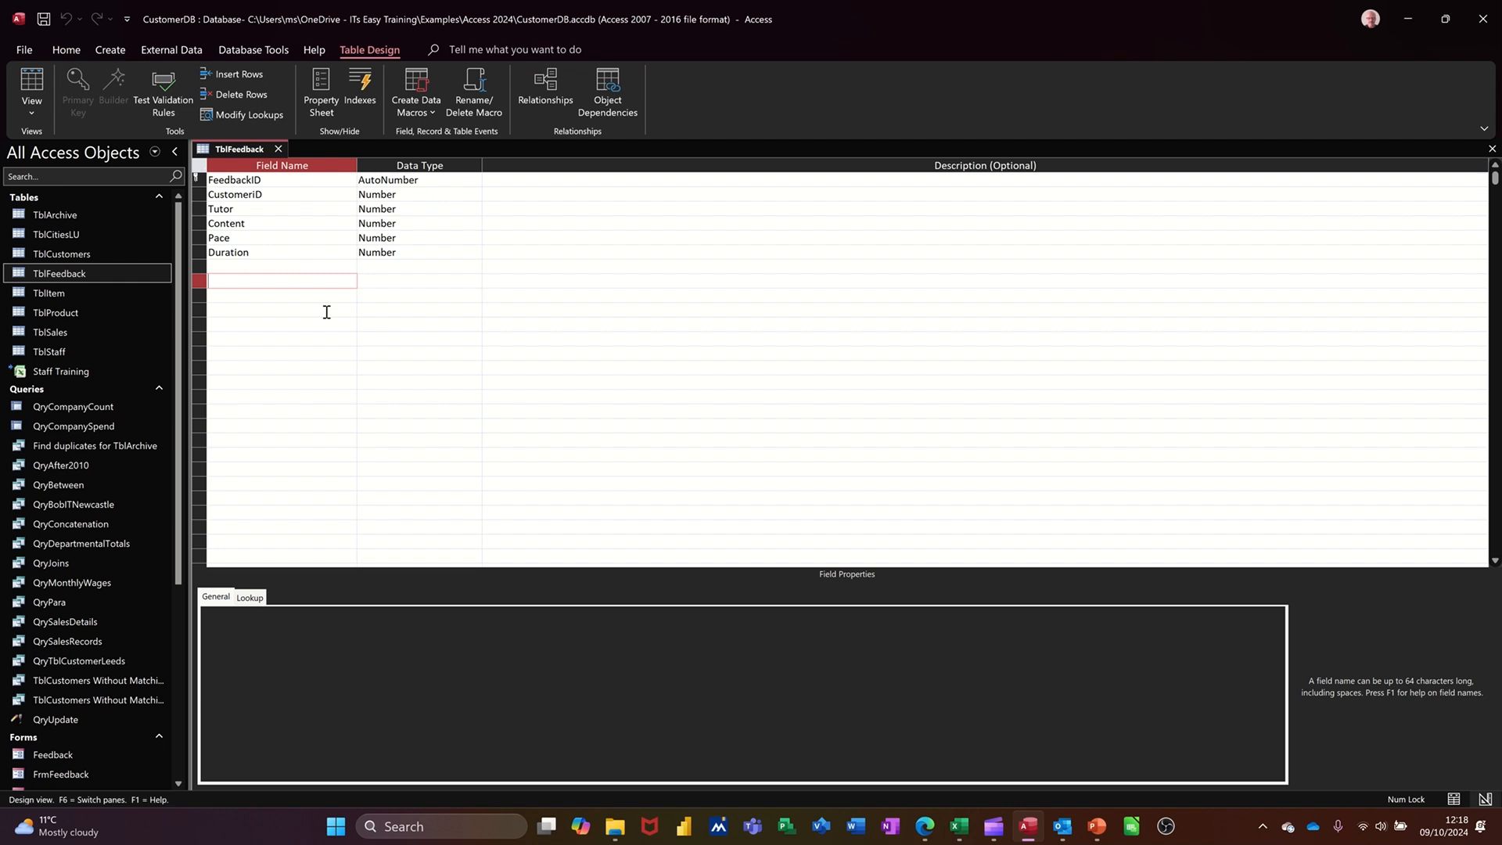
left_click(307, 269)
type("Pr")
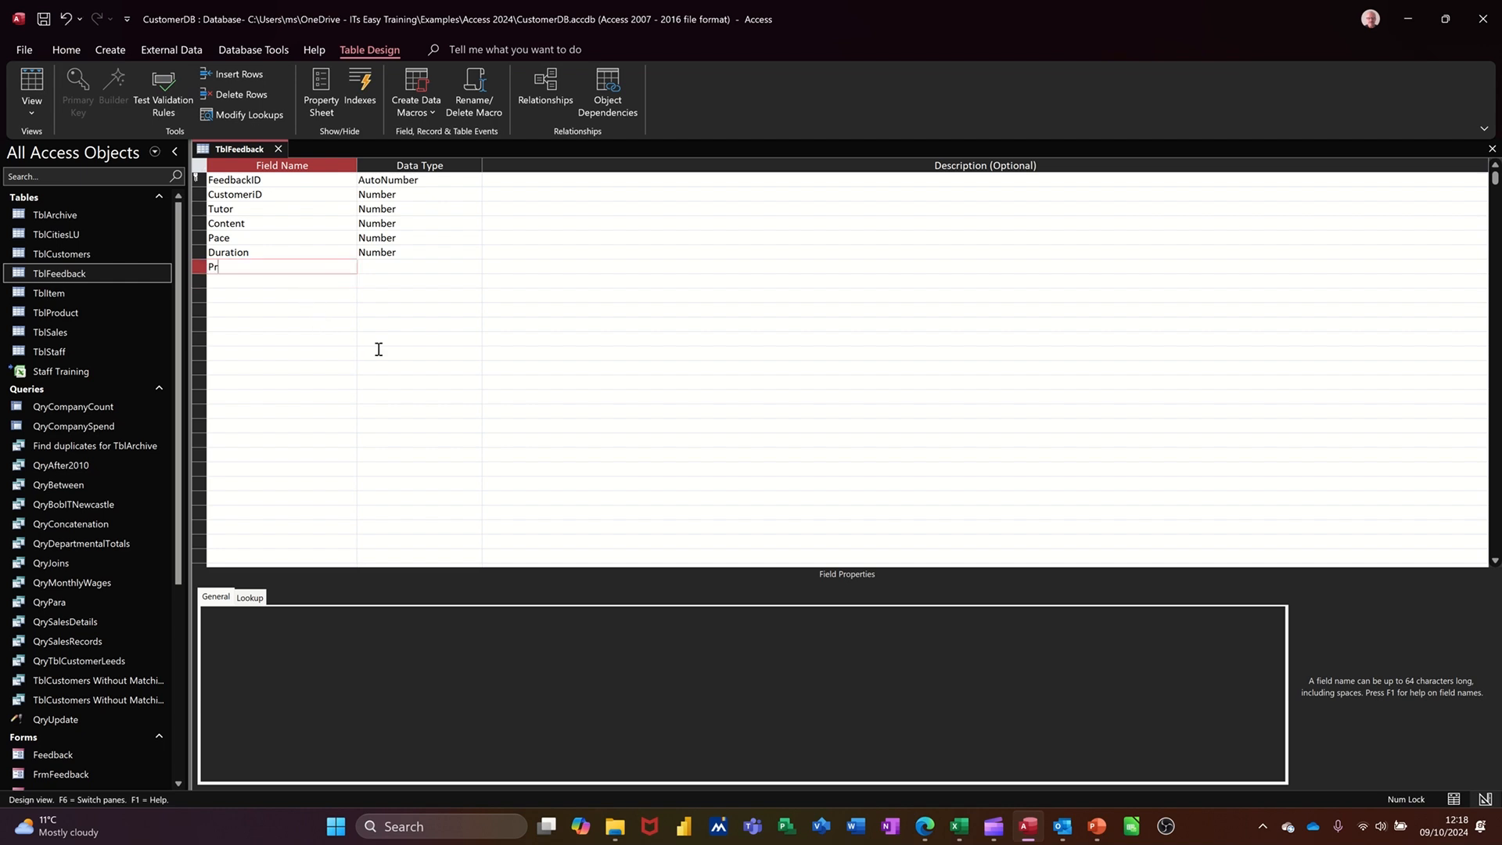
type("oductID")
key("Tab")
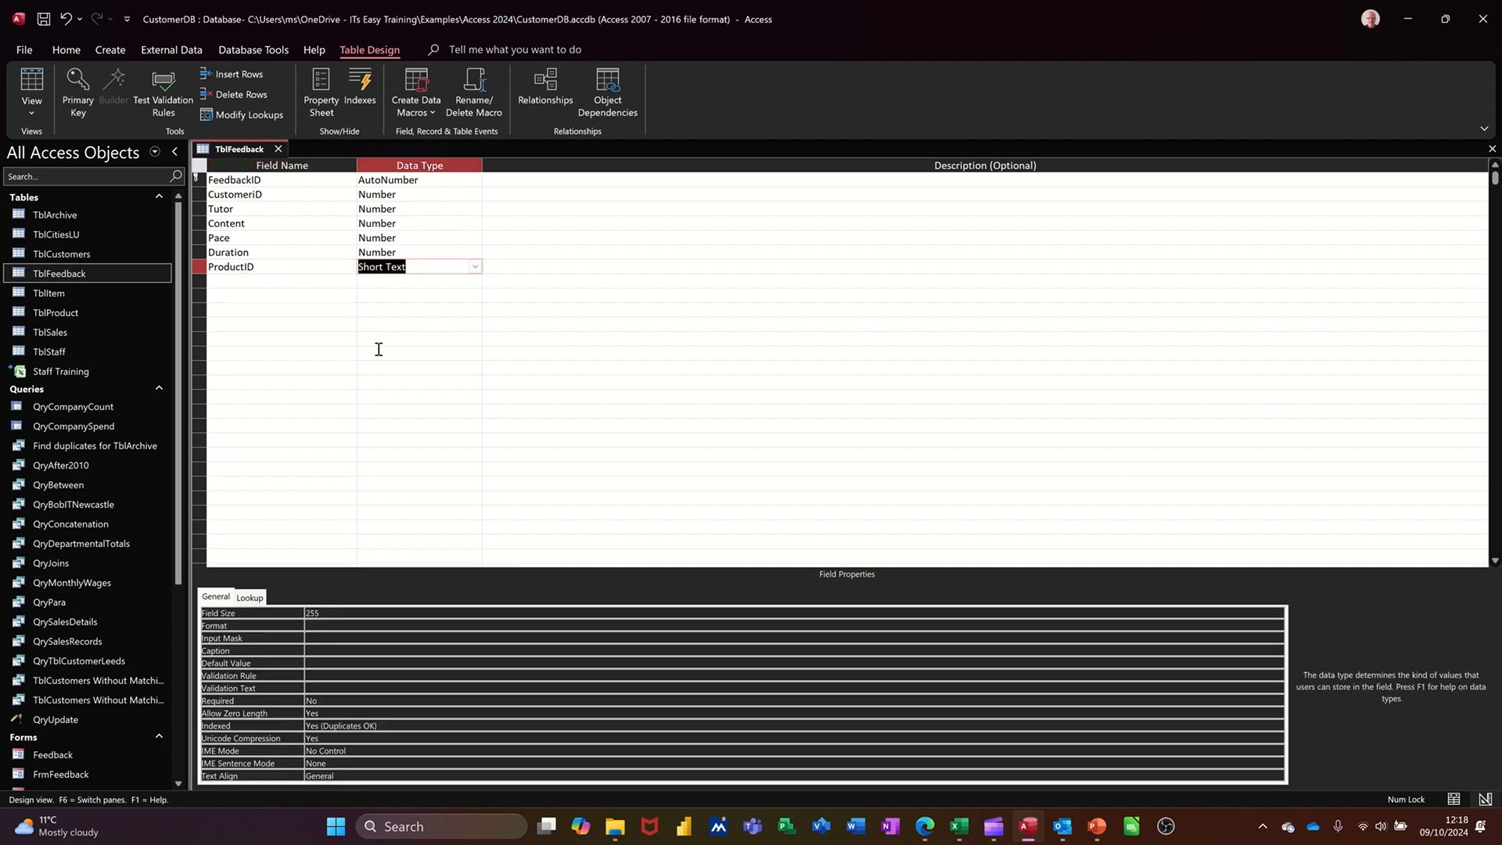
type("number")
Step: Set the lookup display control of the ProductID field to Combo Box
left_click(312, 264)
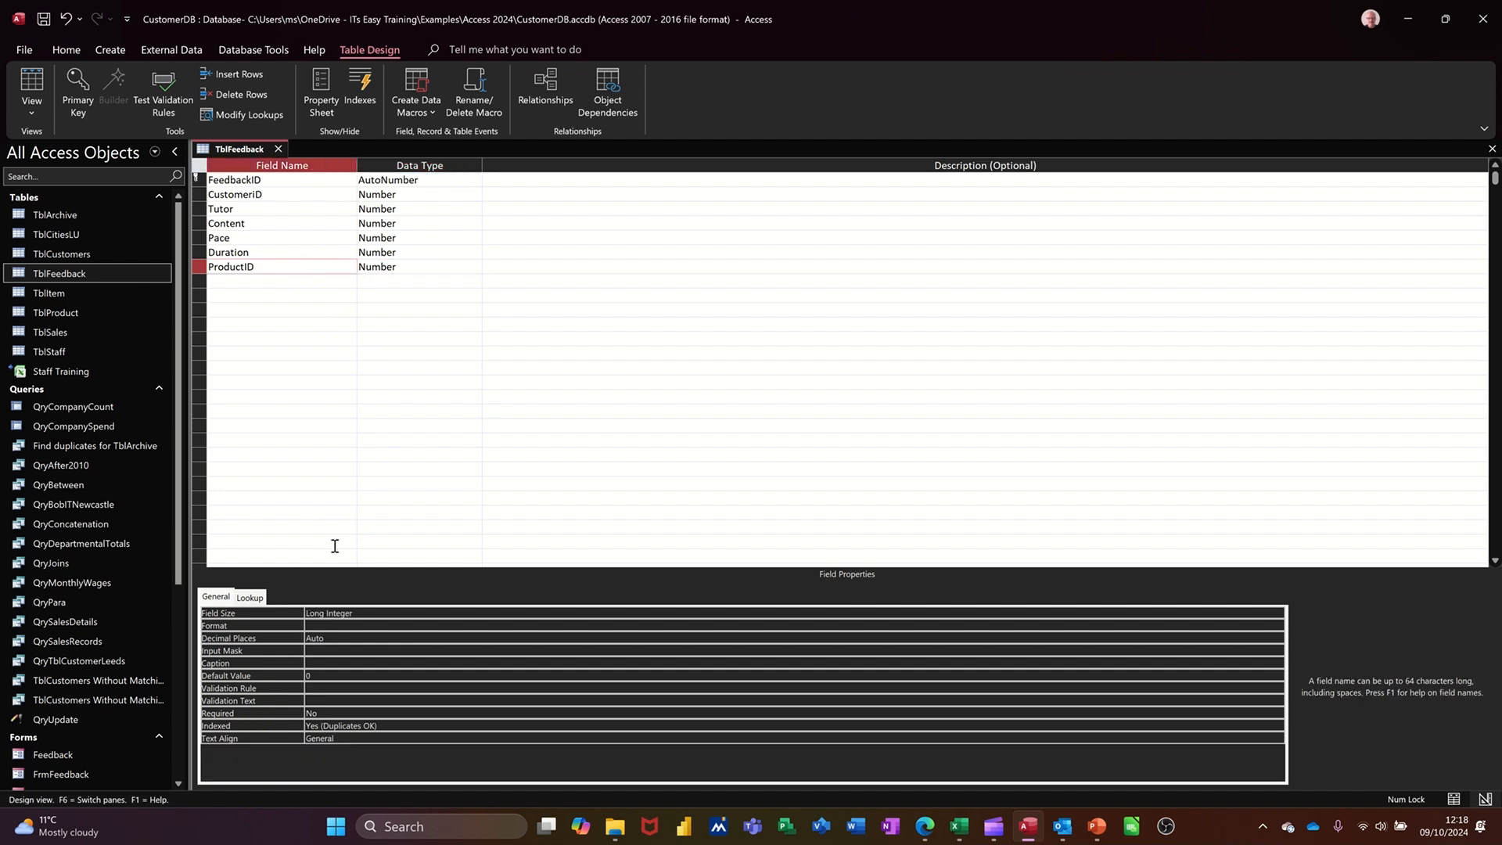
left_click(260, 598)
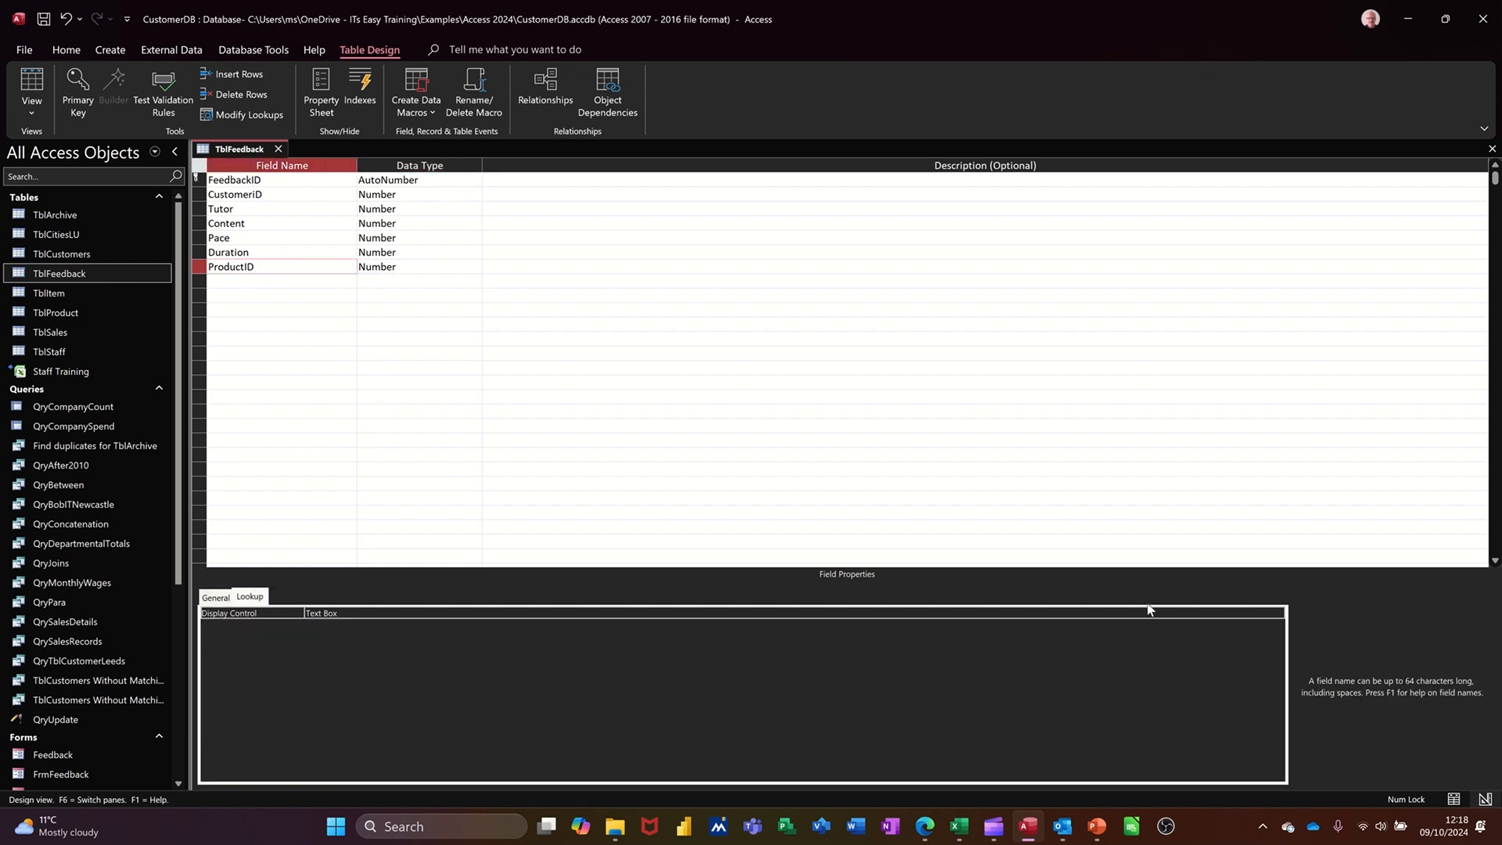
left_click(1281, 615)
left_click(1277, 613)
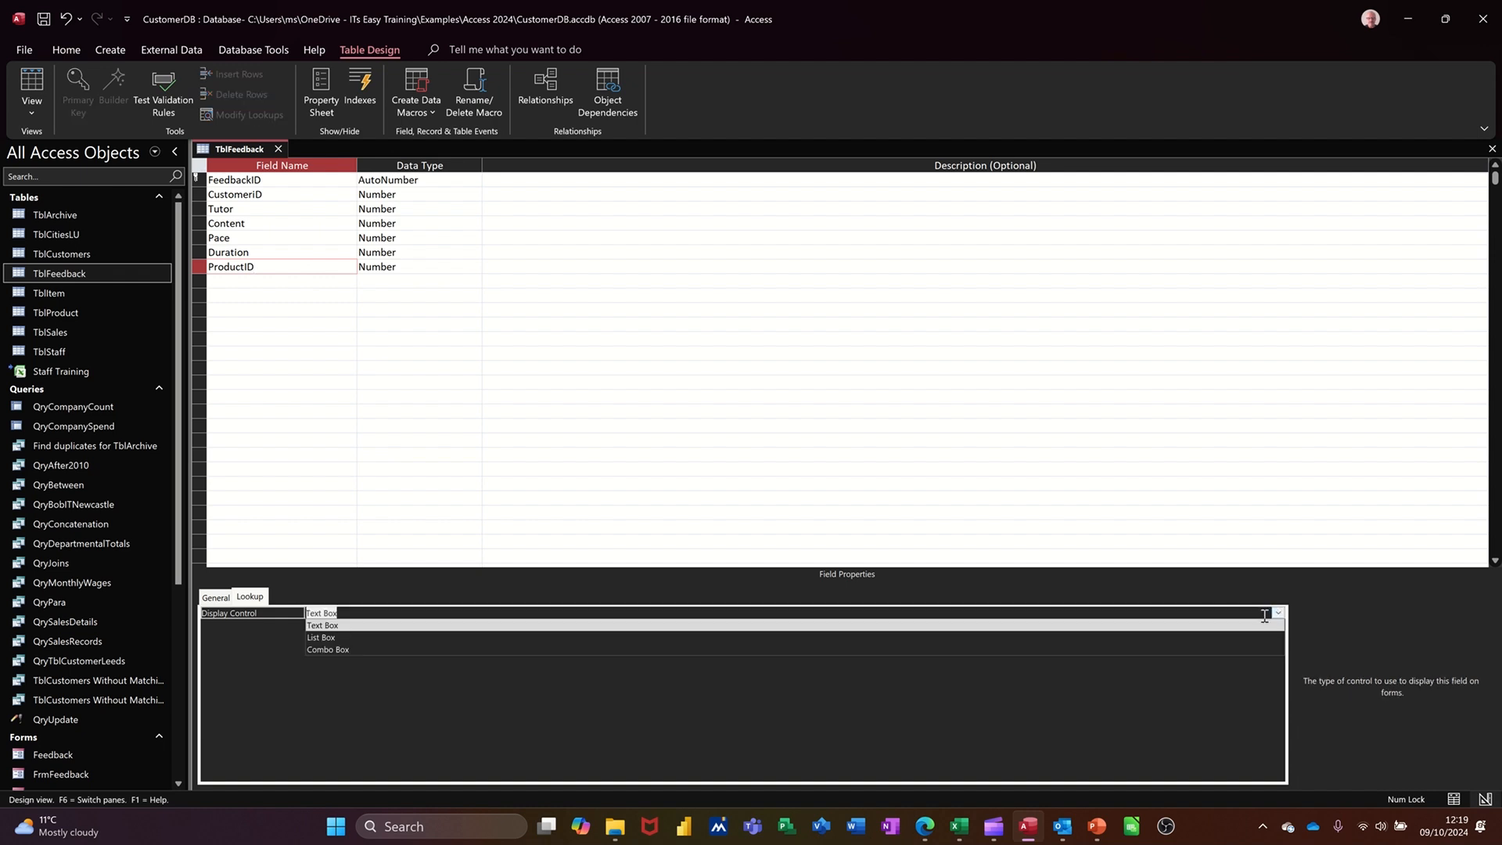
left_click(488, 649)
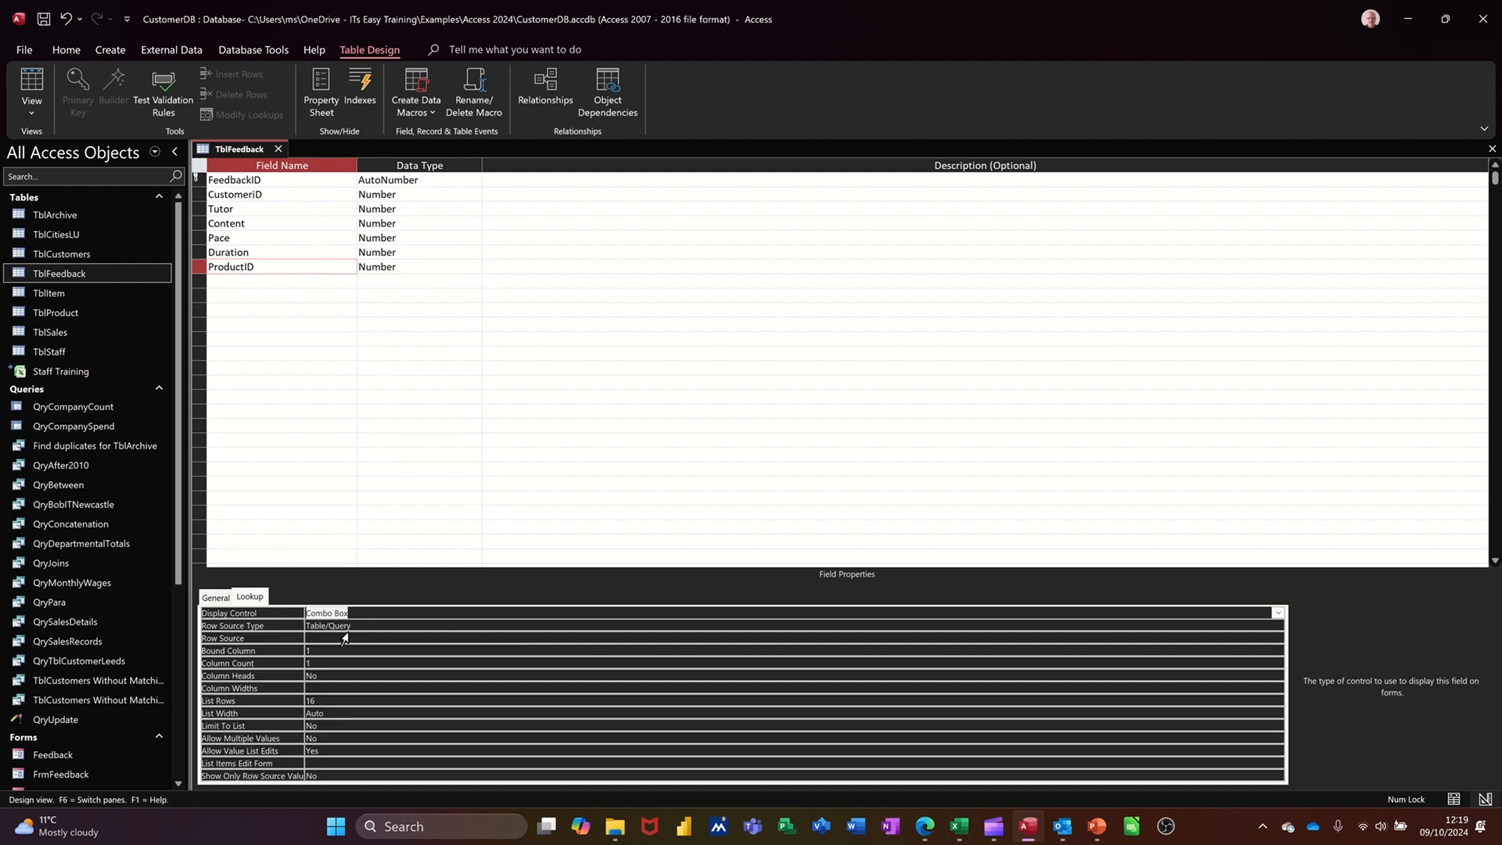
Step: Choose TblProduct as the row source for the ProductID lookup
left_click(372, 638)
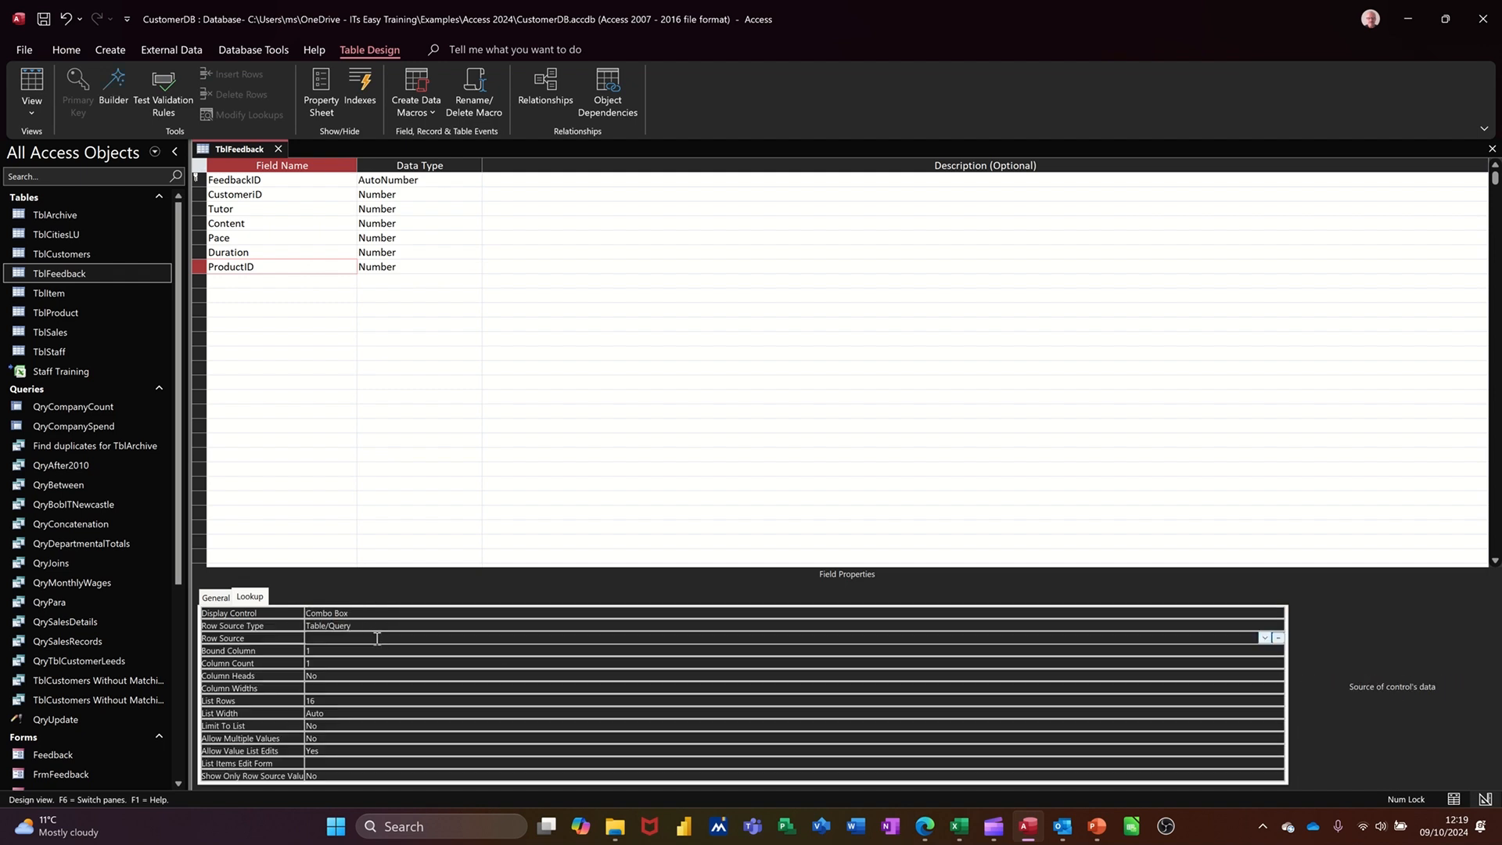
left_click(1265, 639)
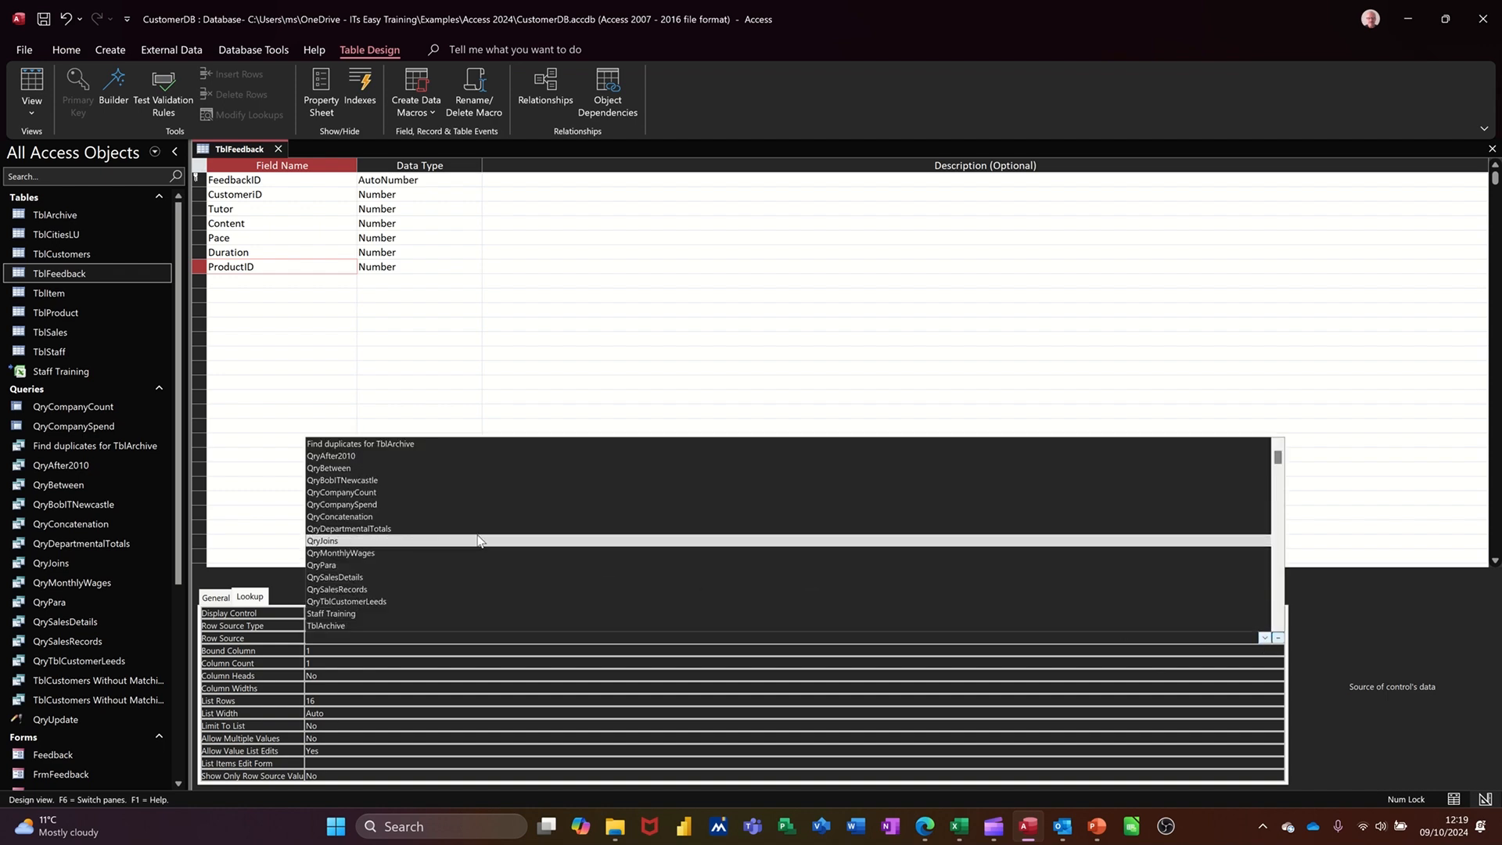
scroll(442, 579, "down", 2)
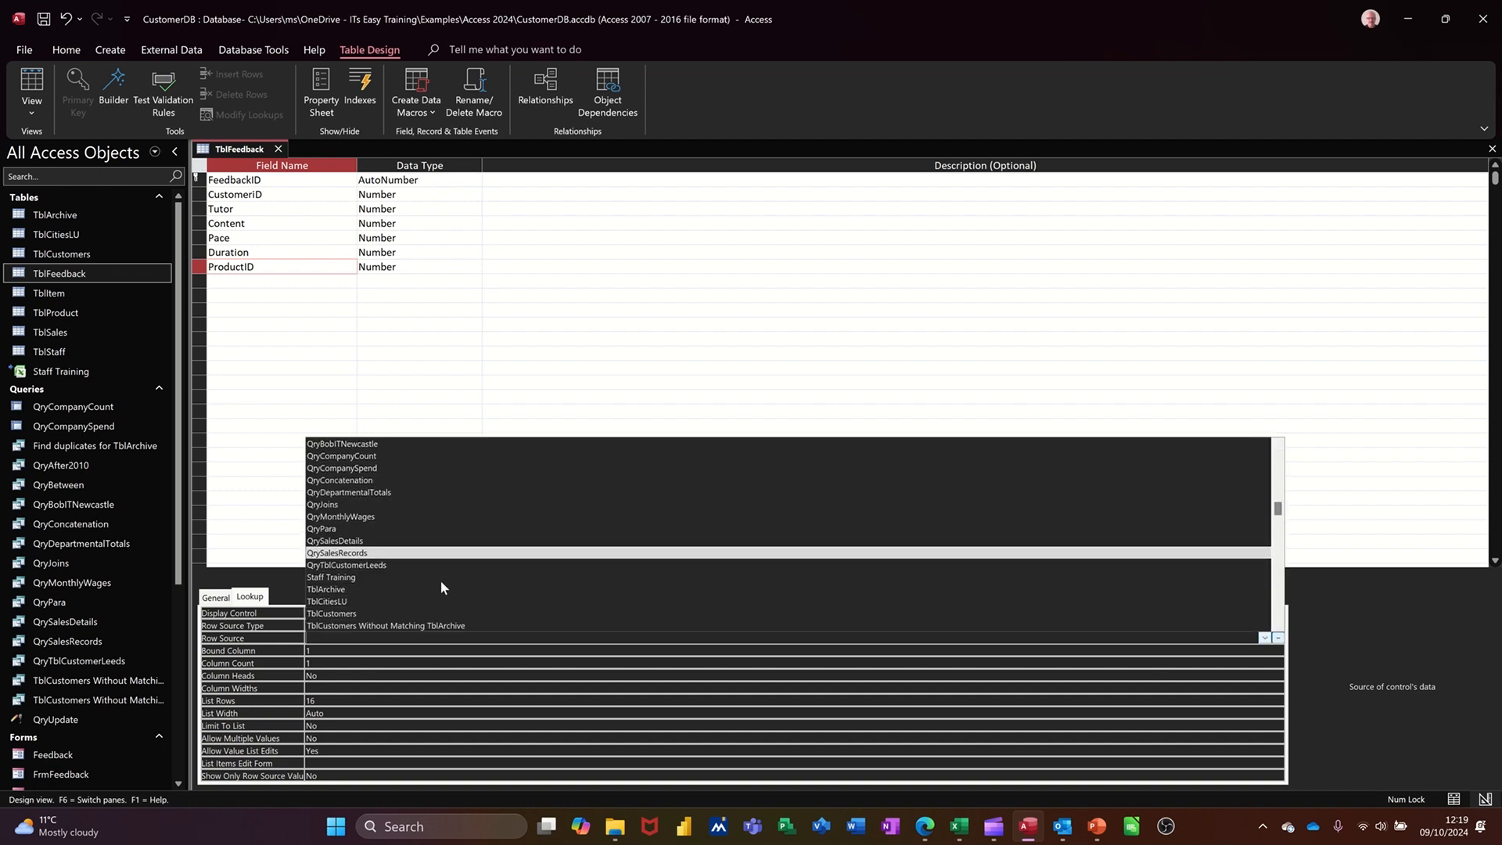
scroll(449, 562, "down", 2)
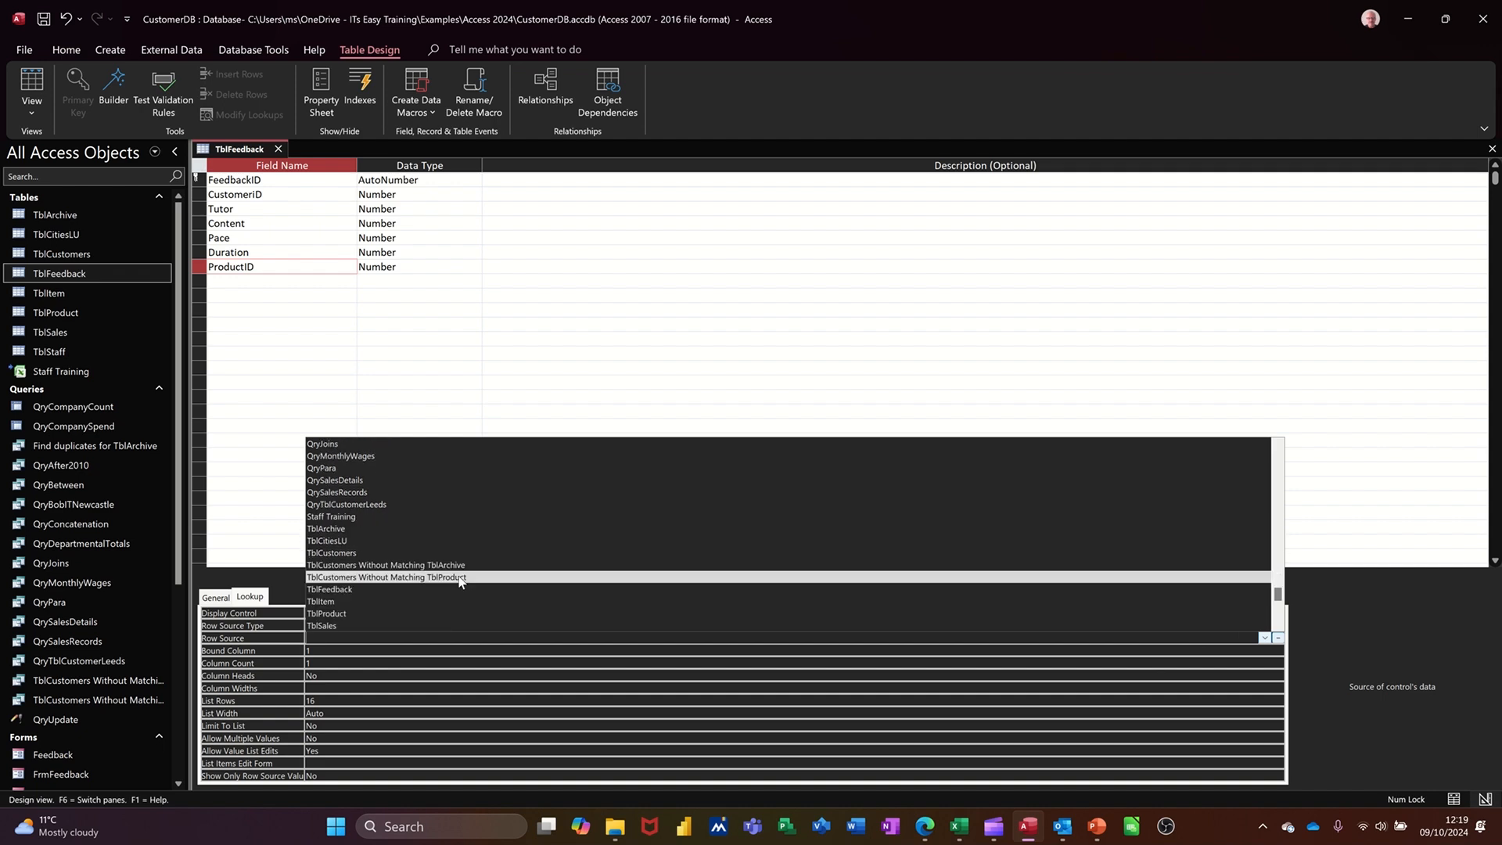
scroll(507, 609, "down", 1)
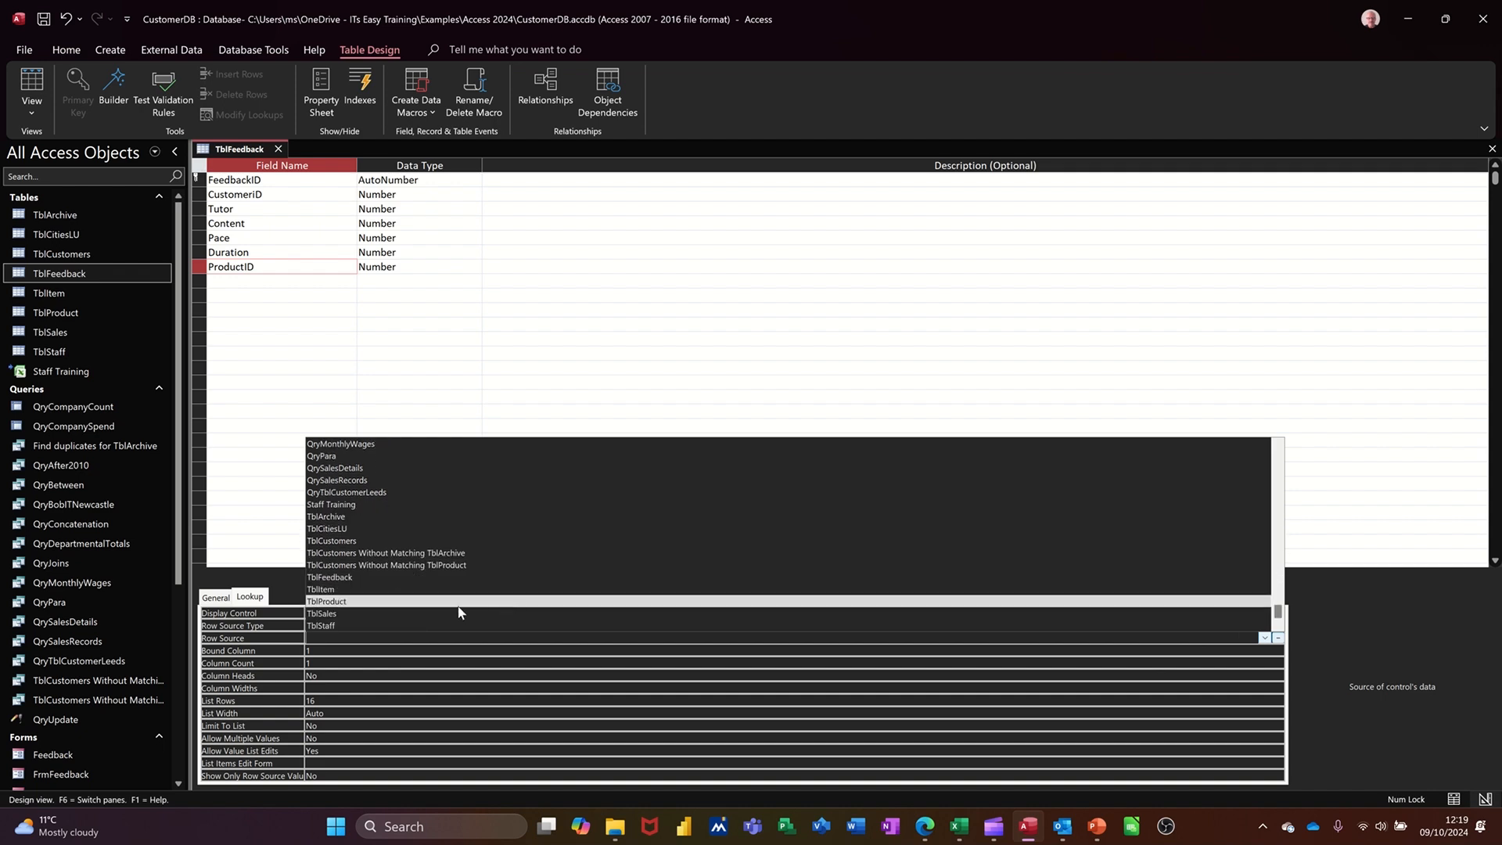
left_click(407, 603)
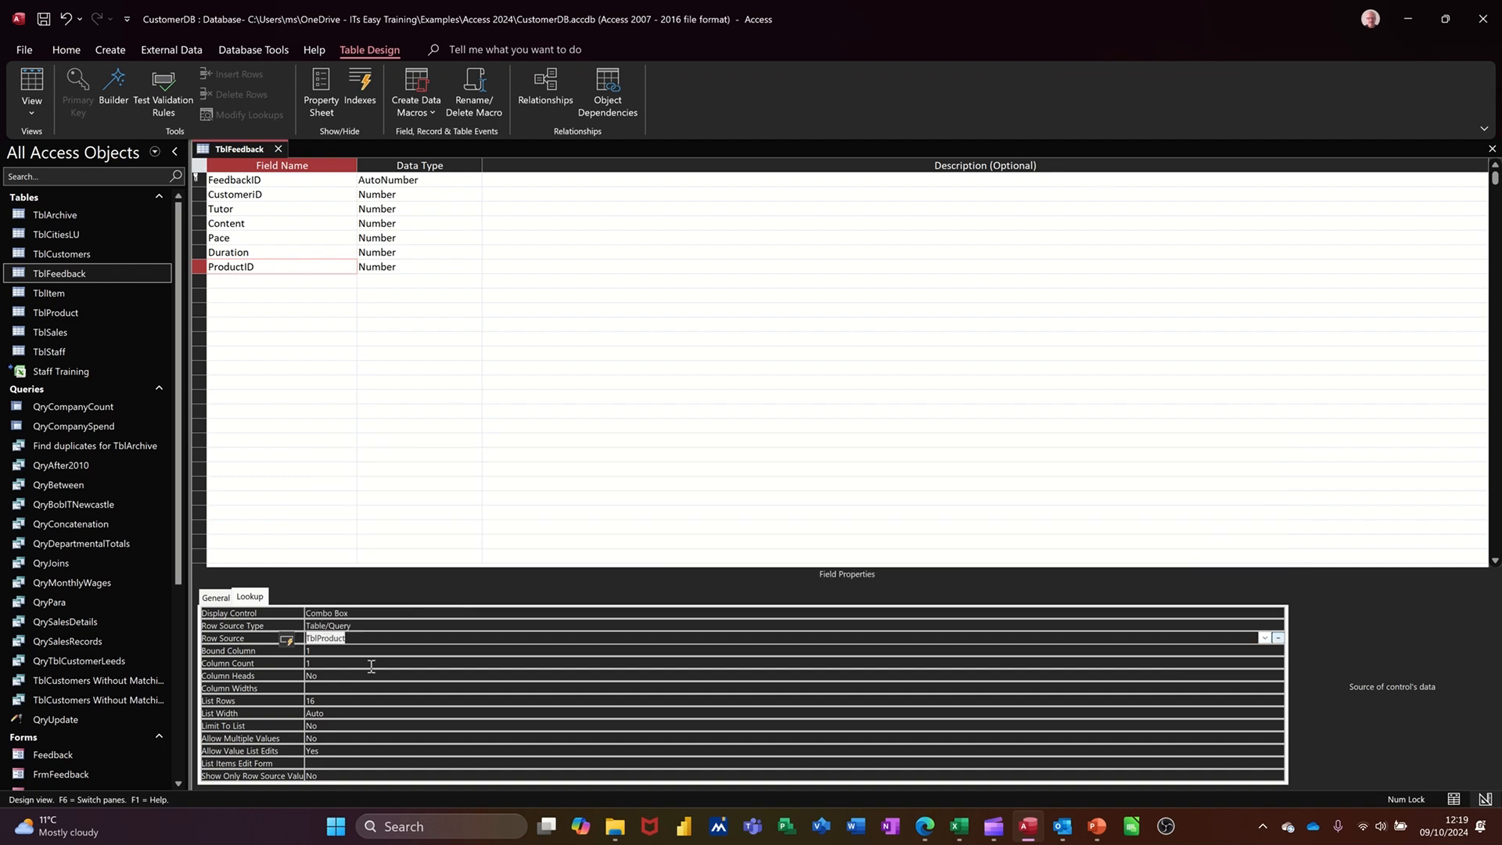
Step: Give the ProductID lookup a column count of 4, column widths of 2 cm and a list width of 10 cm, and save the table
left_click(346, 663)
key("BackSpace")
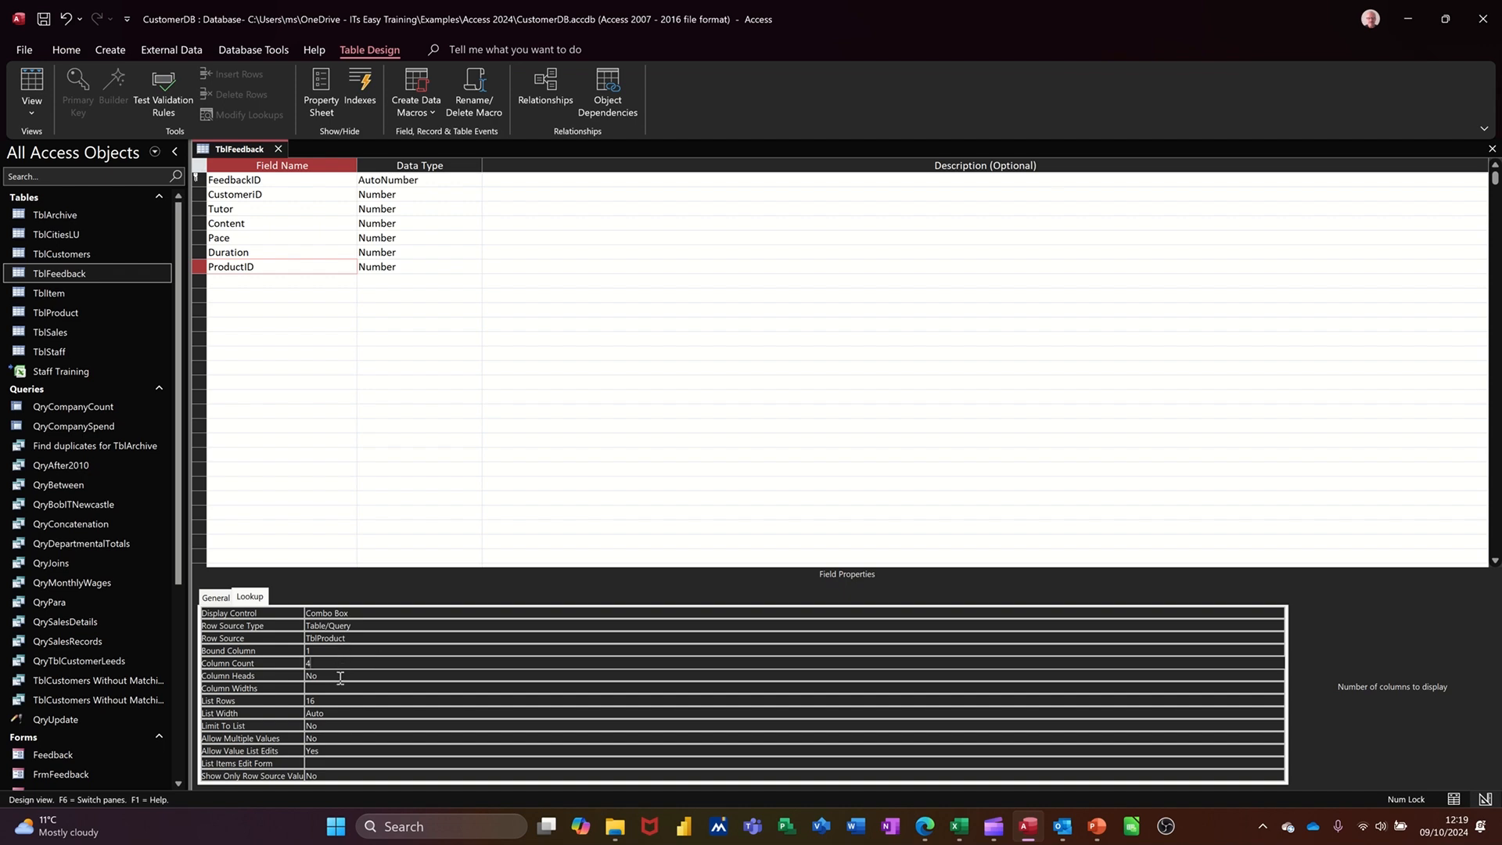
left_click(340, 678)
left_click(340, 686)
type("2")
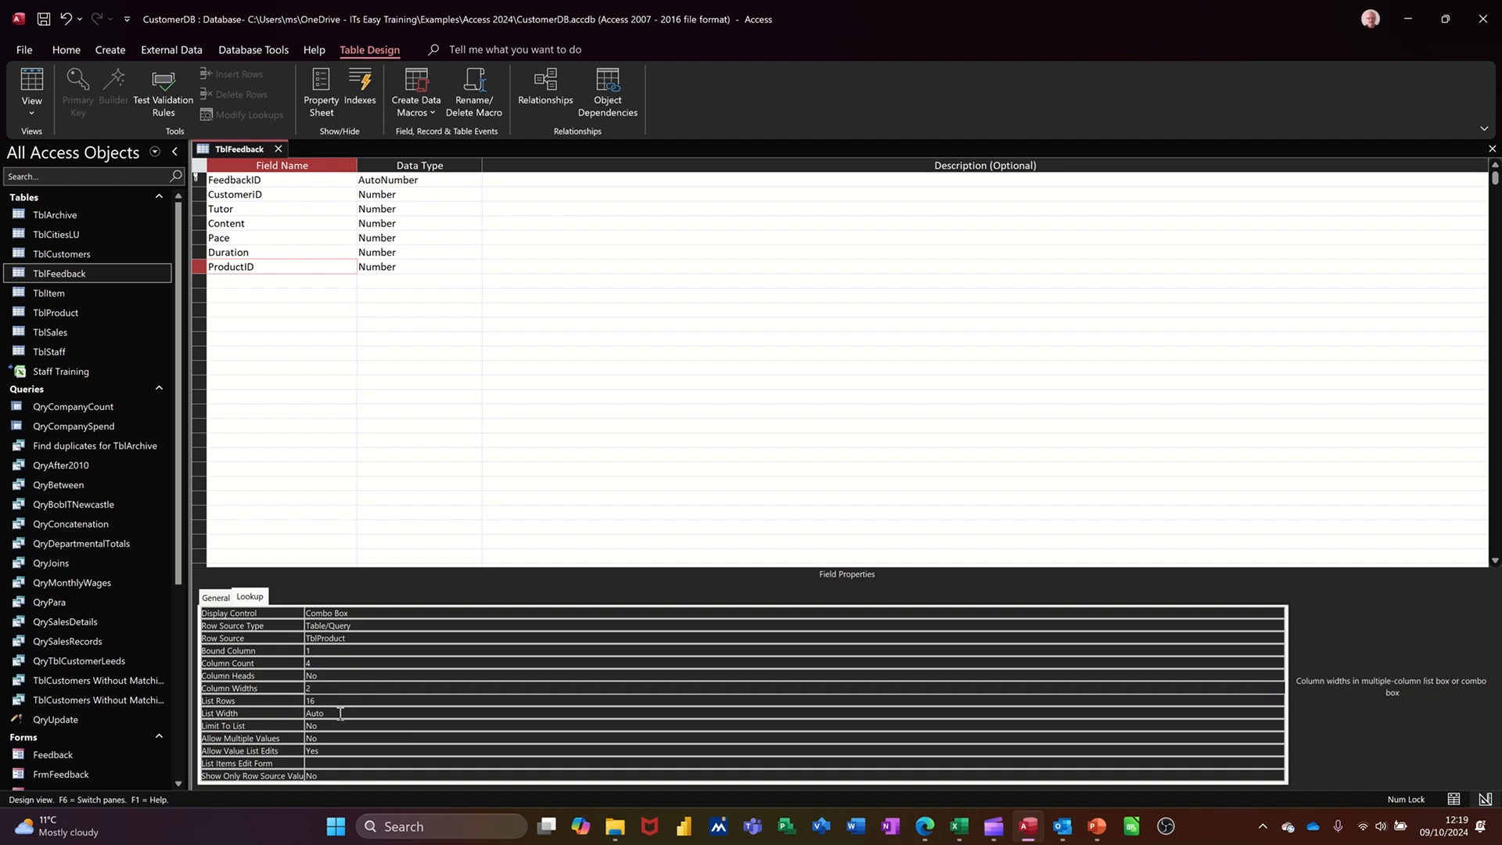
left_click(339, 713)
type("1")
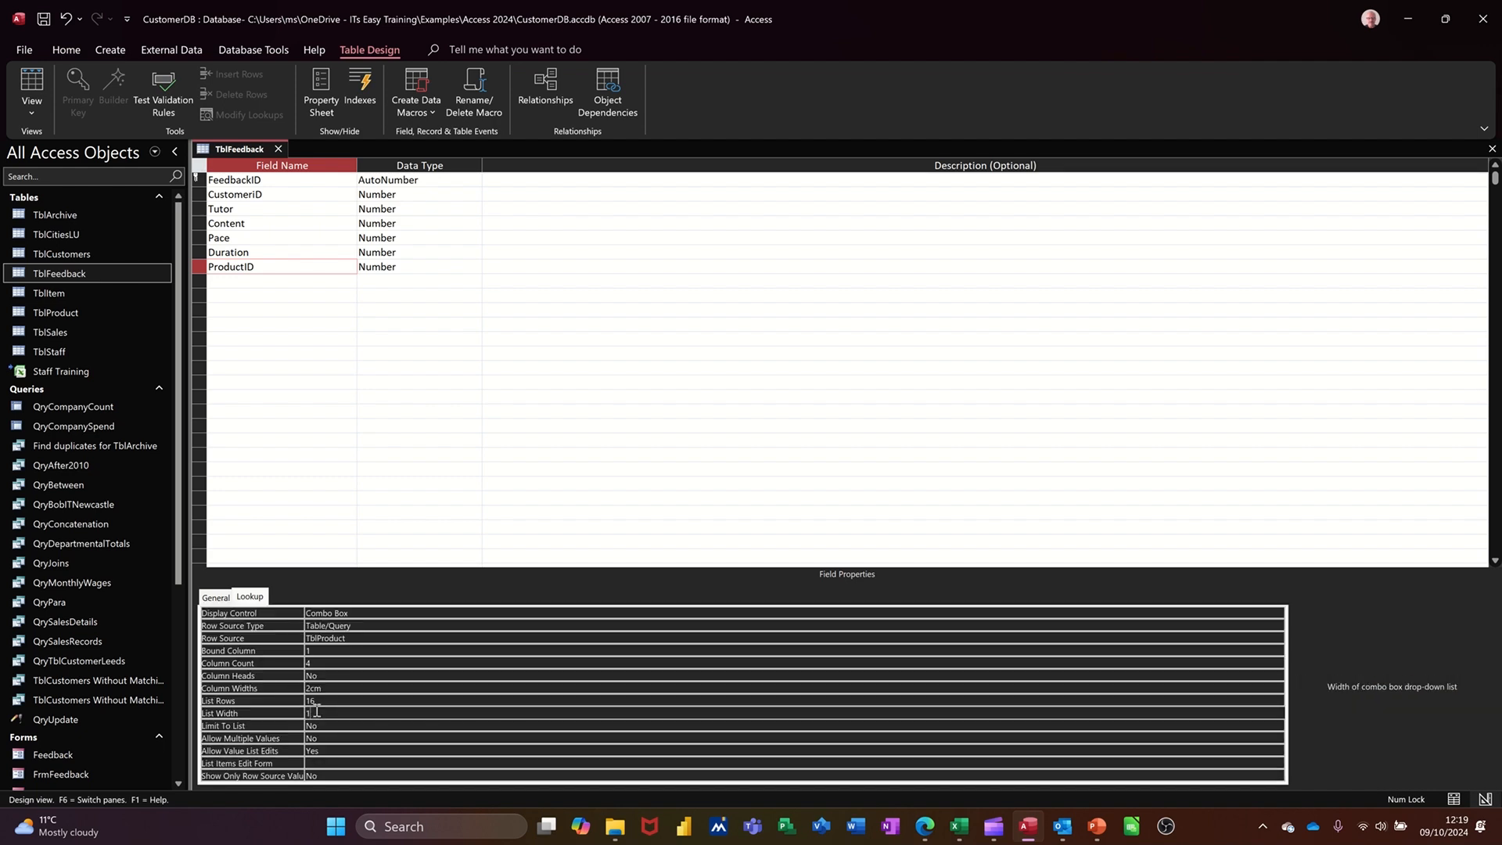
type("0")
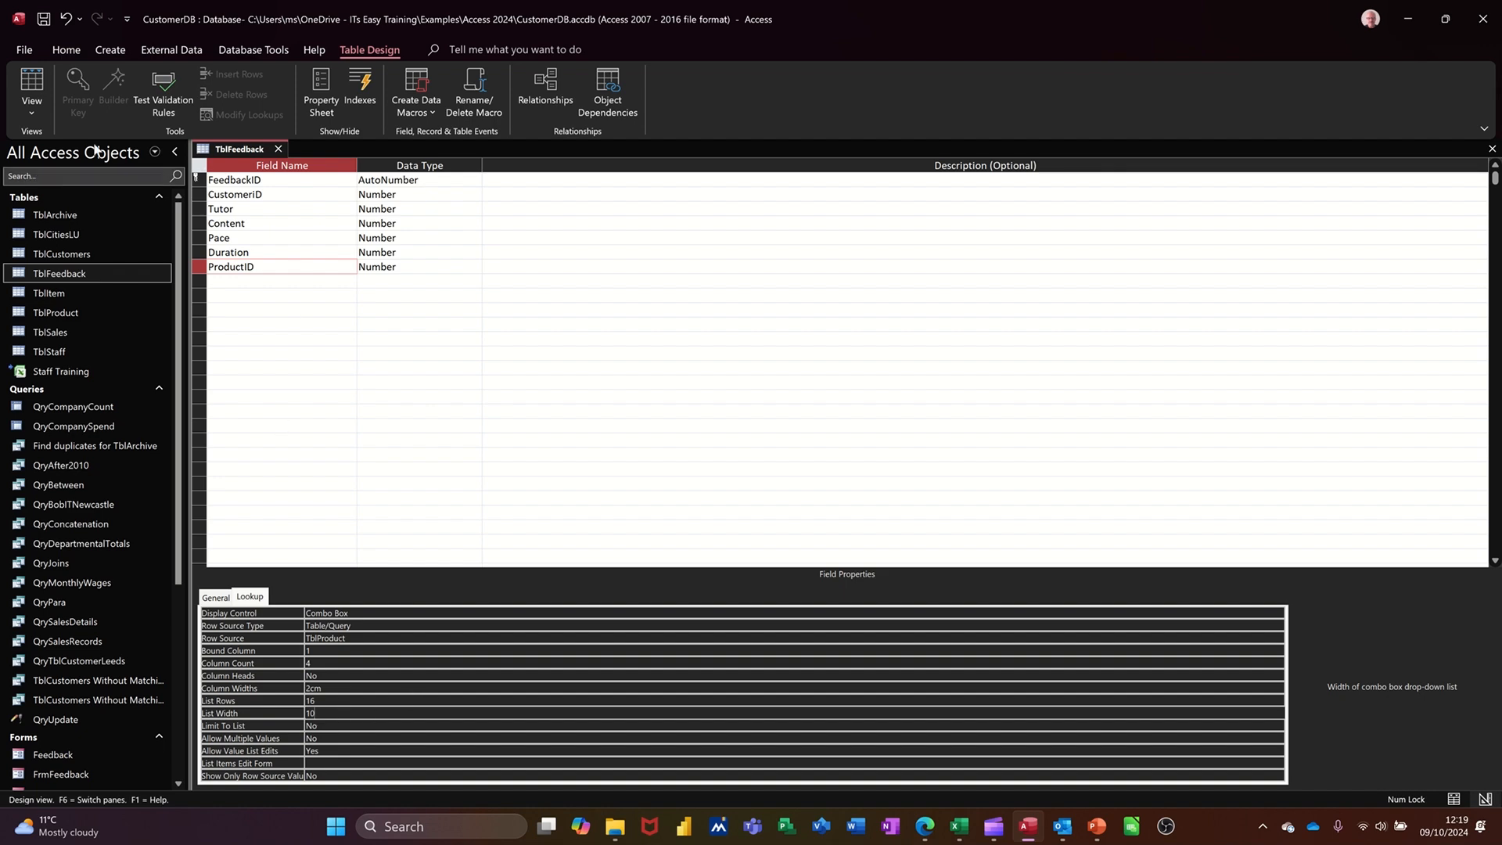
left_click(44, 19)
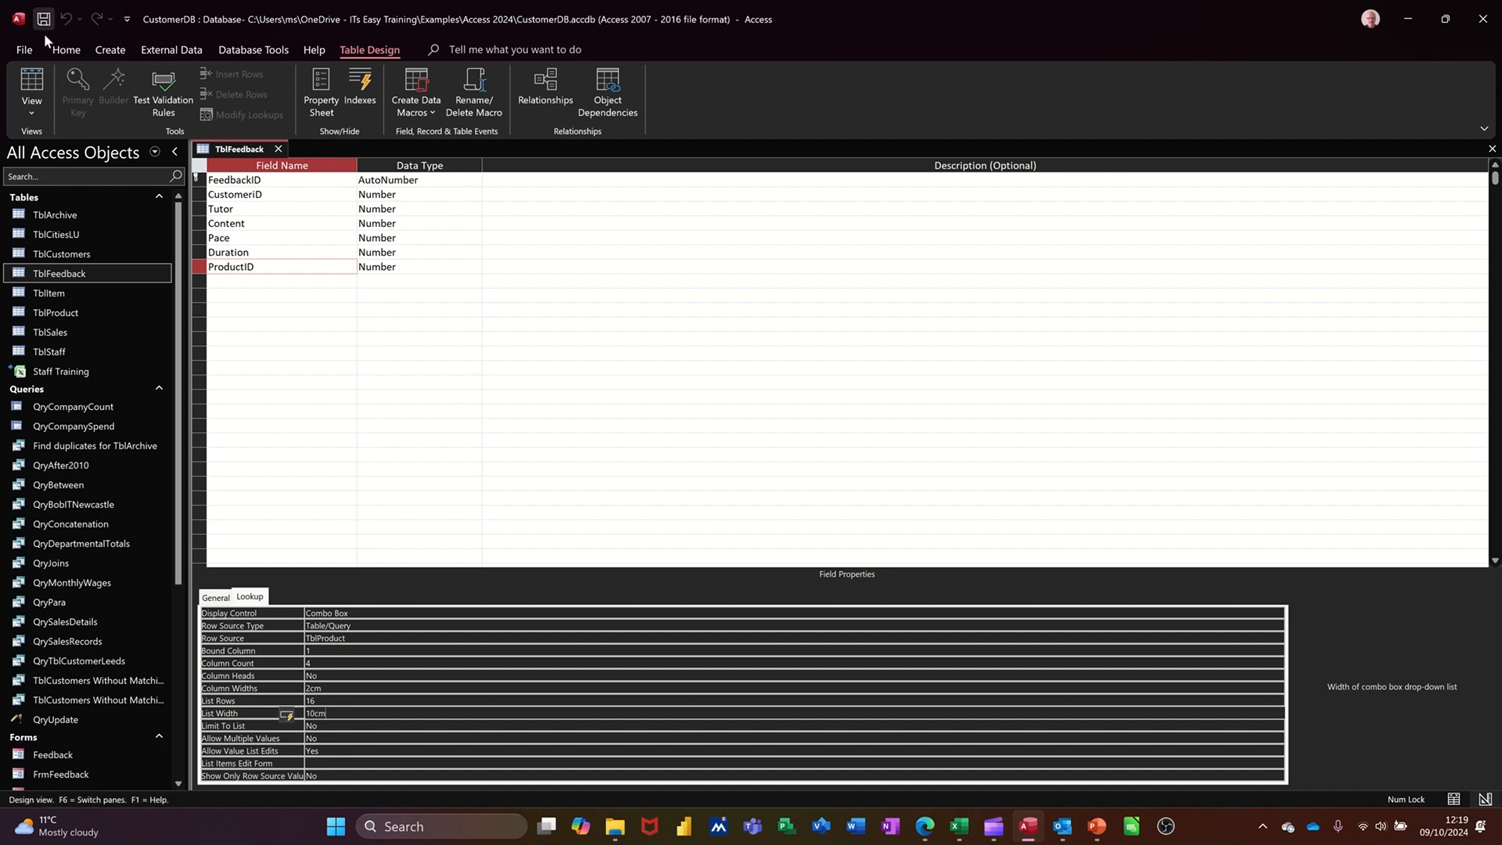
Step: Show TblFeedback as a datasheet and pick product 1, Excel, from the ProductID lookup for the first record
left_click(31, 86)
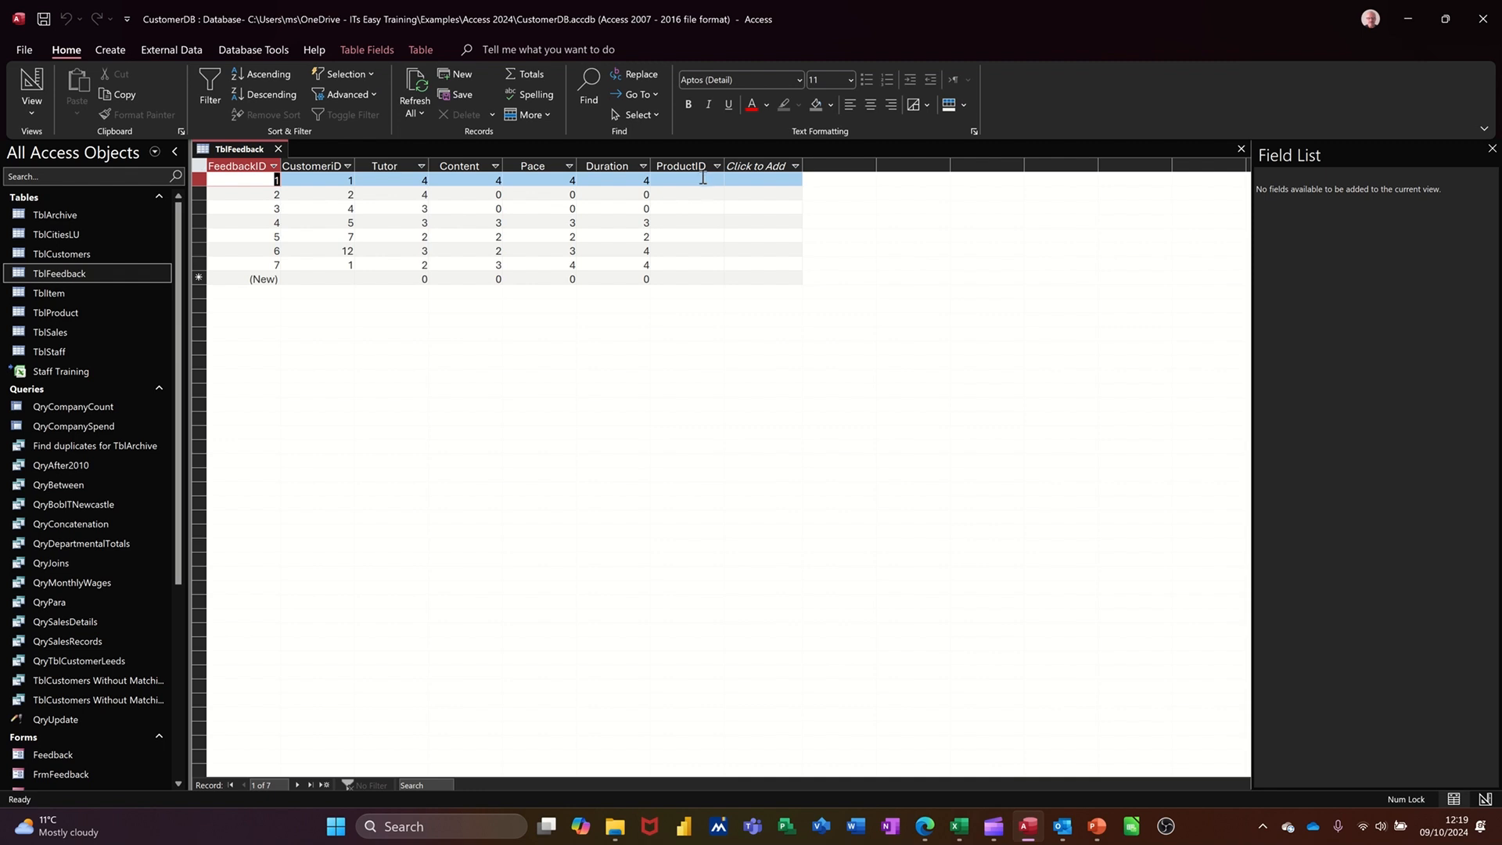
left_click(712, 183)
left_click(716, 181)
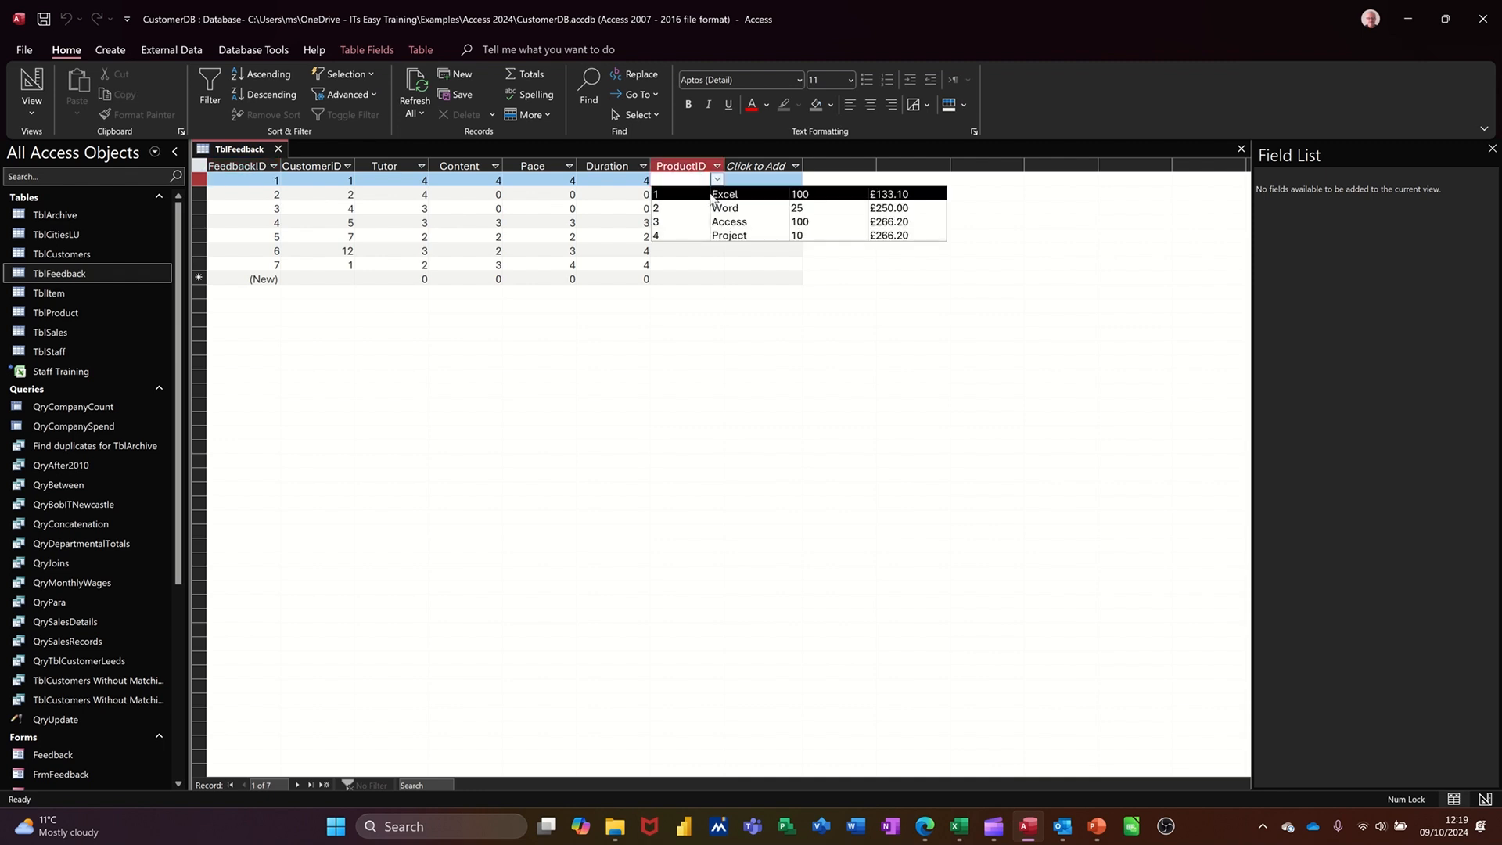
left_click(696, 194)
Step: Fill in ProductID for feedback records 2 to 7 with 2, 3, 3, 4, 3 and 3
left_click(697, 194)
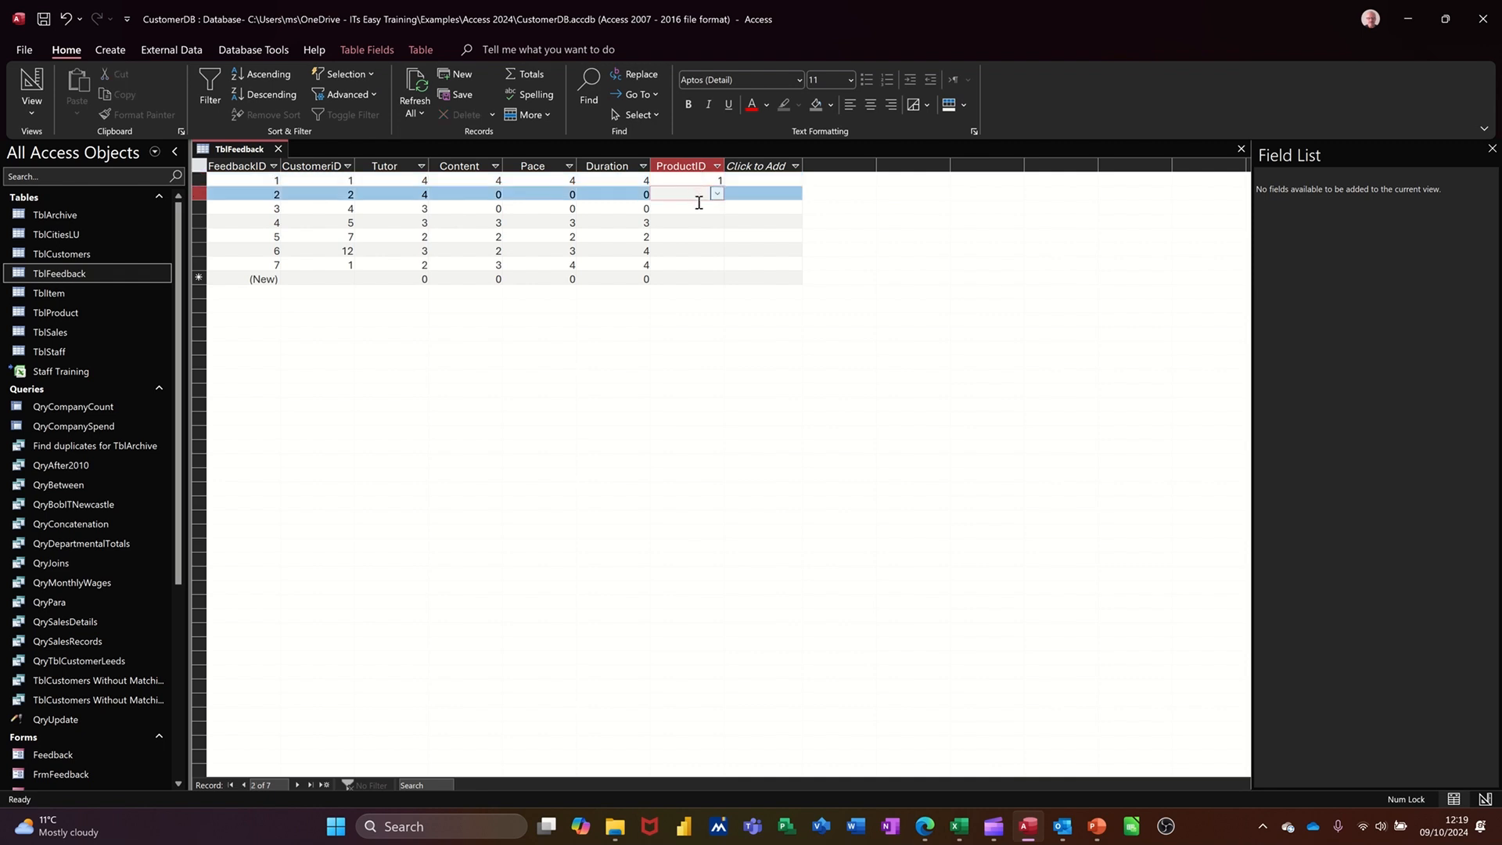
type("2")
key("Down")
type("3")
key("Down")
key("Down")
type("4")
key("Down")
type("3")
key("Down")
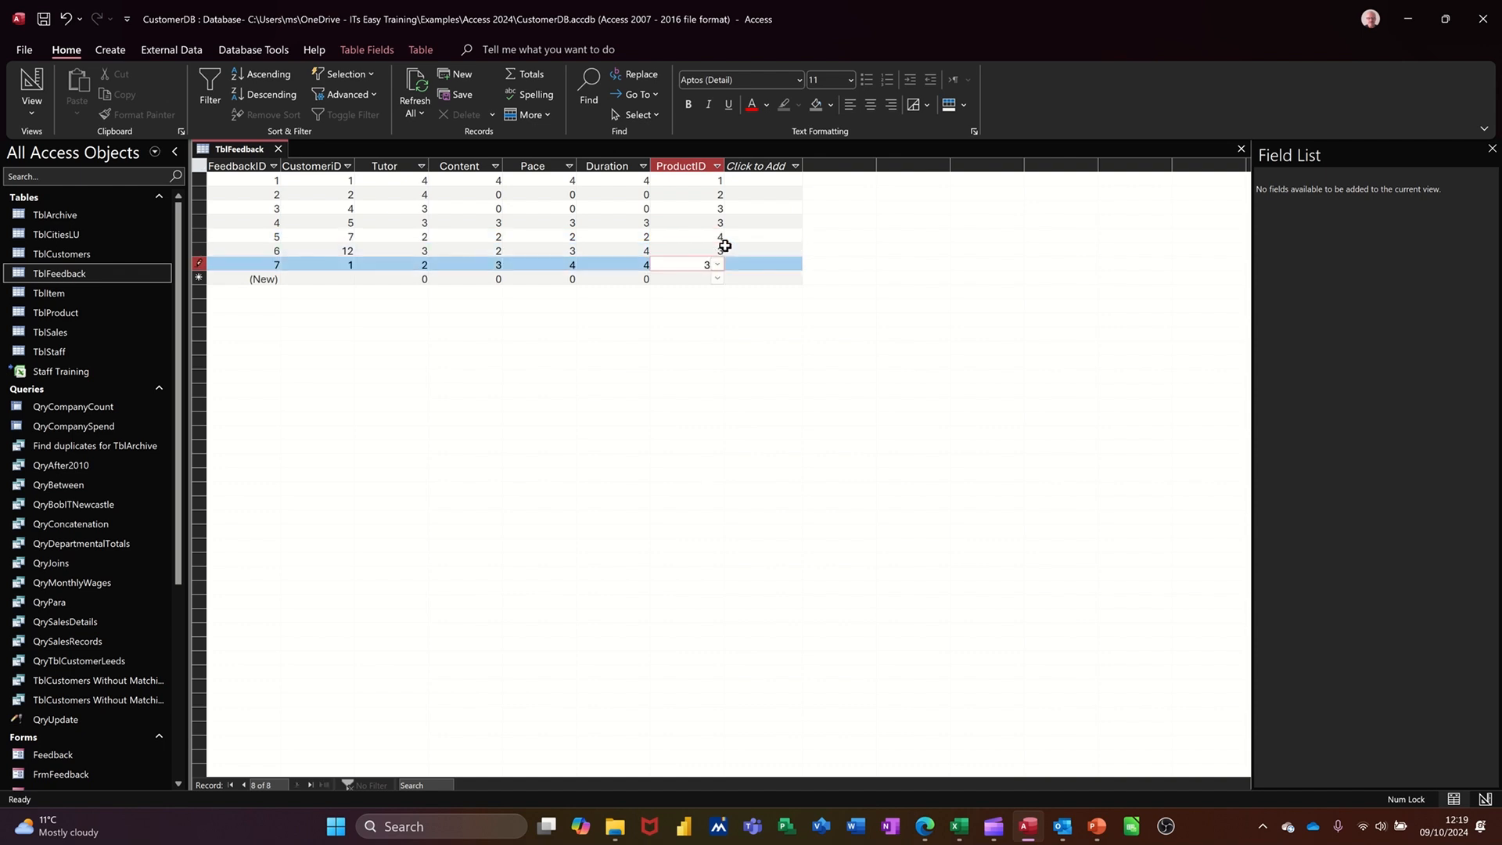
type("3")
key("Down")
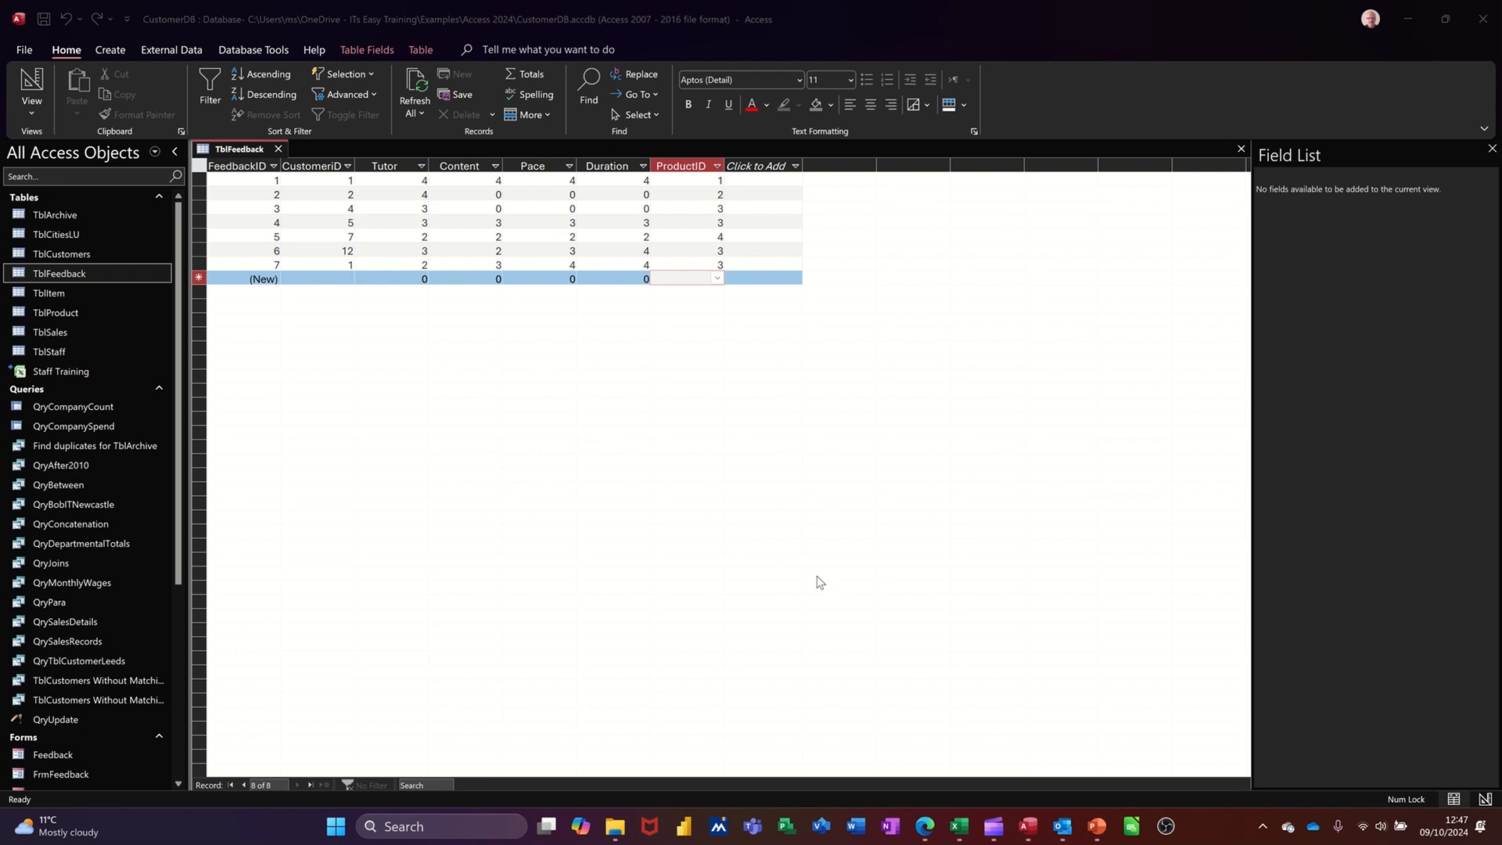
Step: Close the feedback table and add TblFeedback to the database's relationships layout below TblSales
left_click(280, 150)
left_click(280, 150)
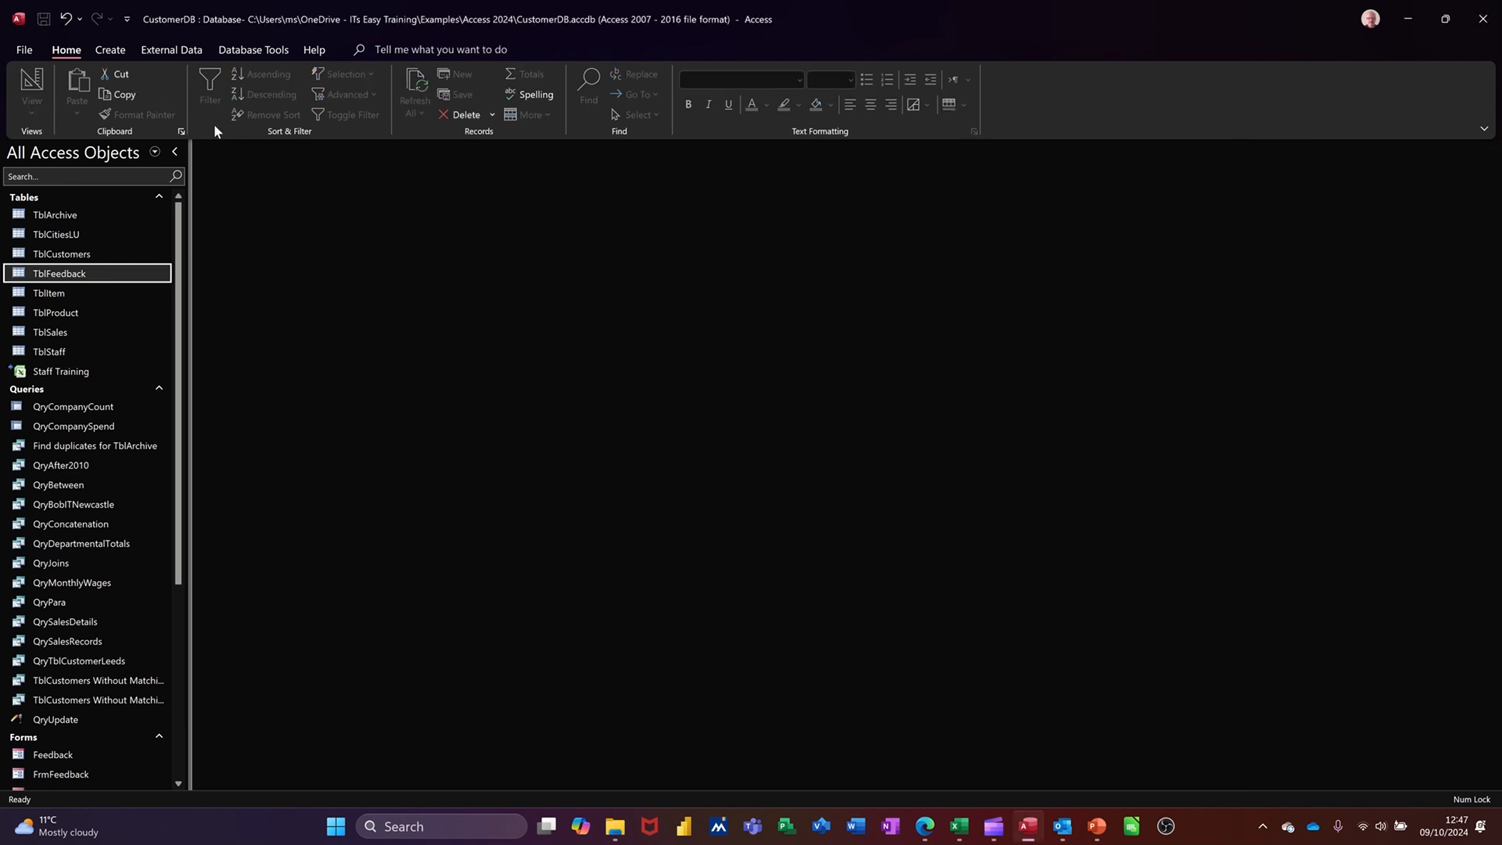
left_click(233, 53)
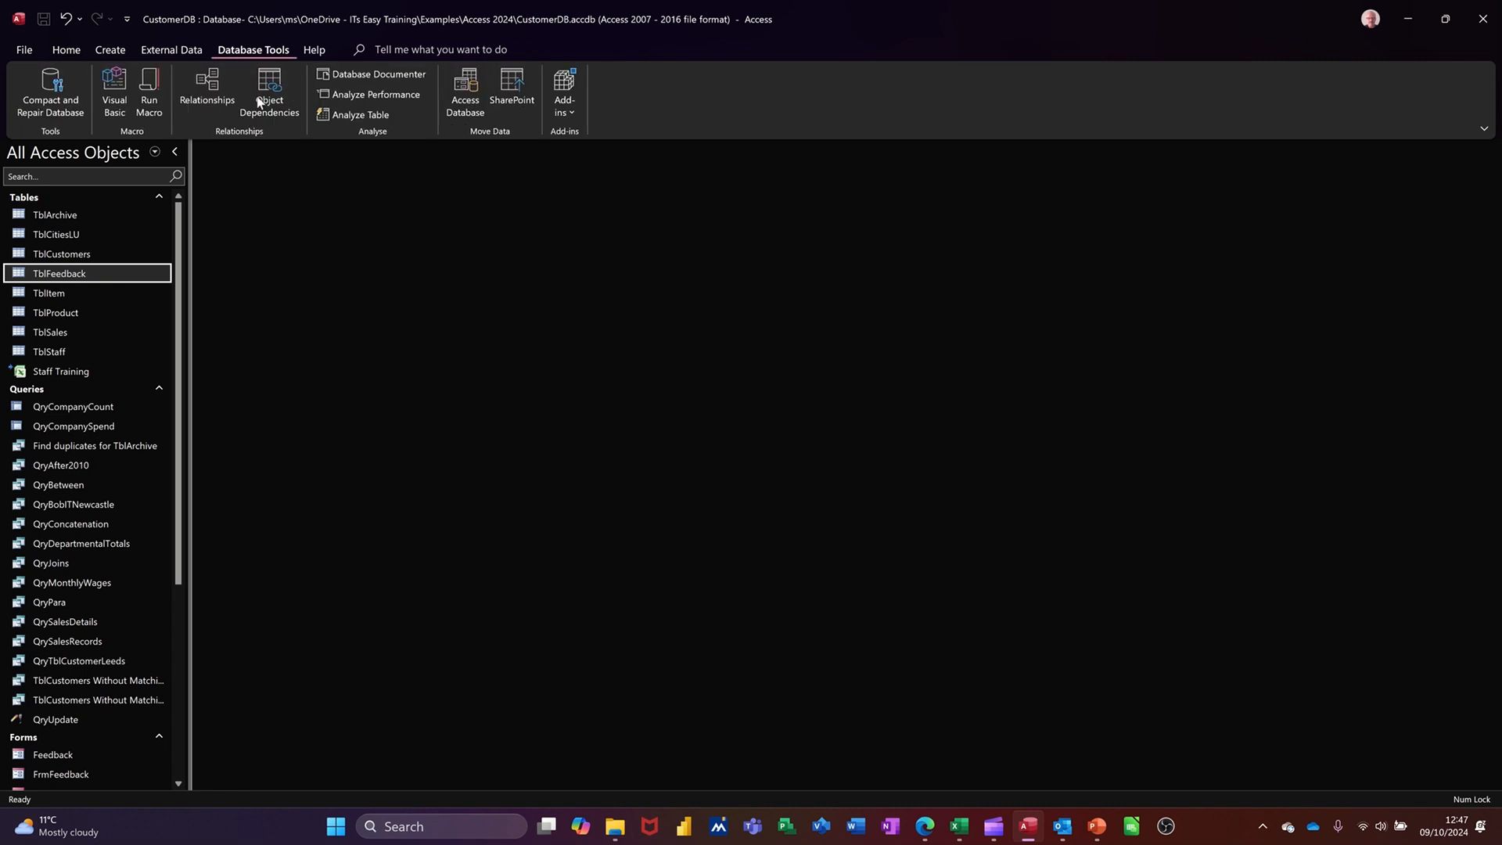
left_click(207, 88)
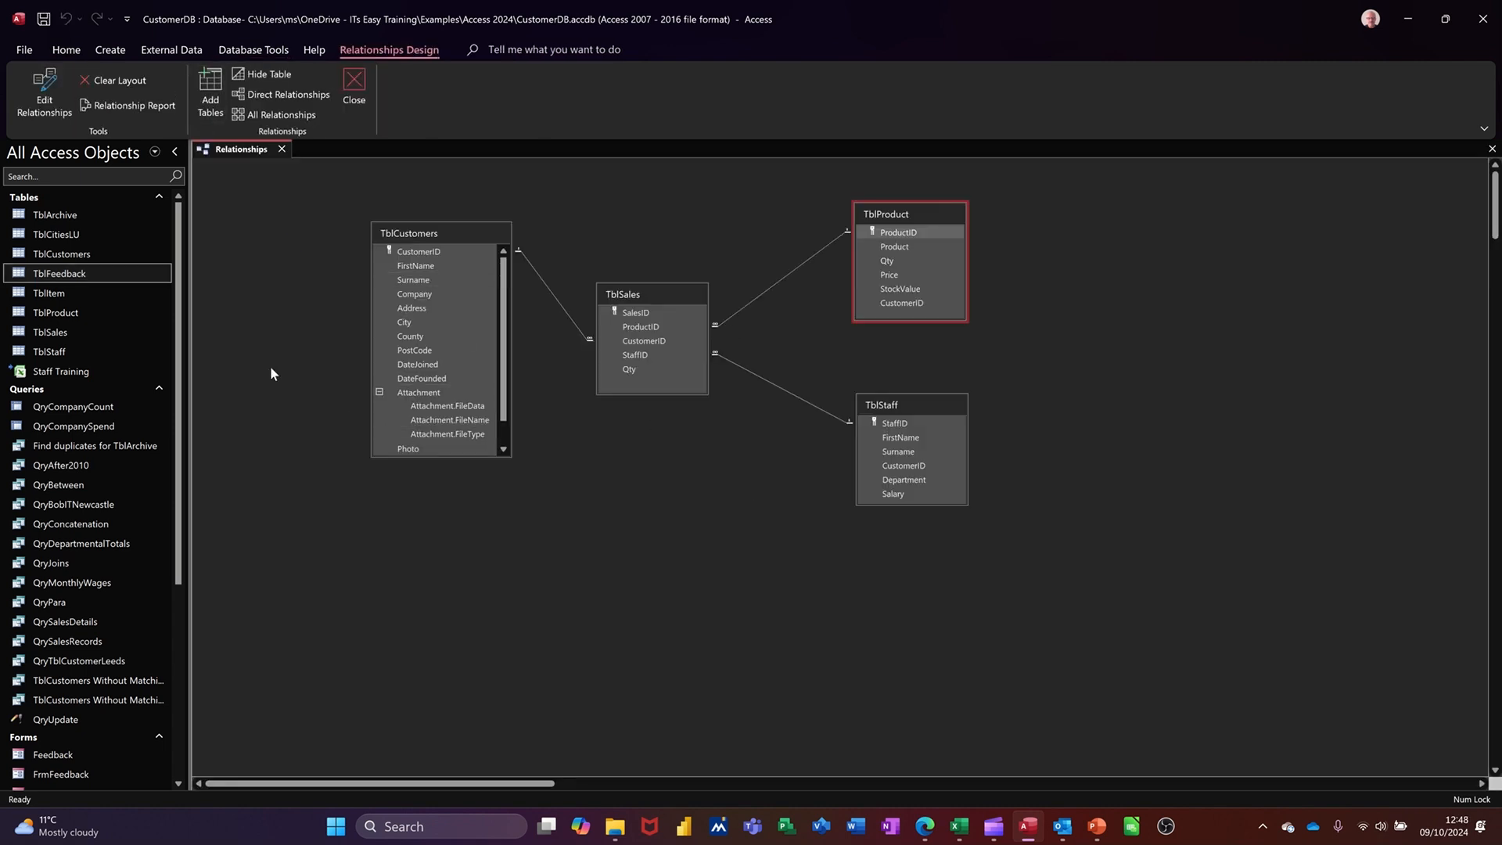
left_click_drag(74, 275, 629, 500)
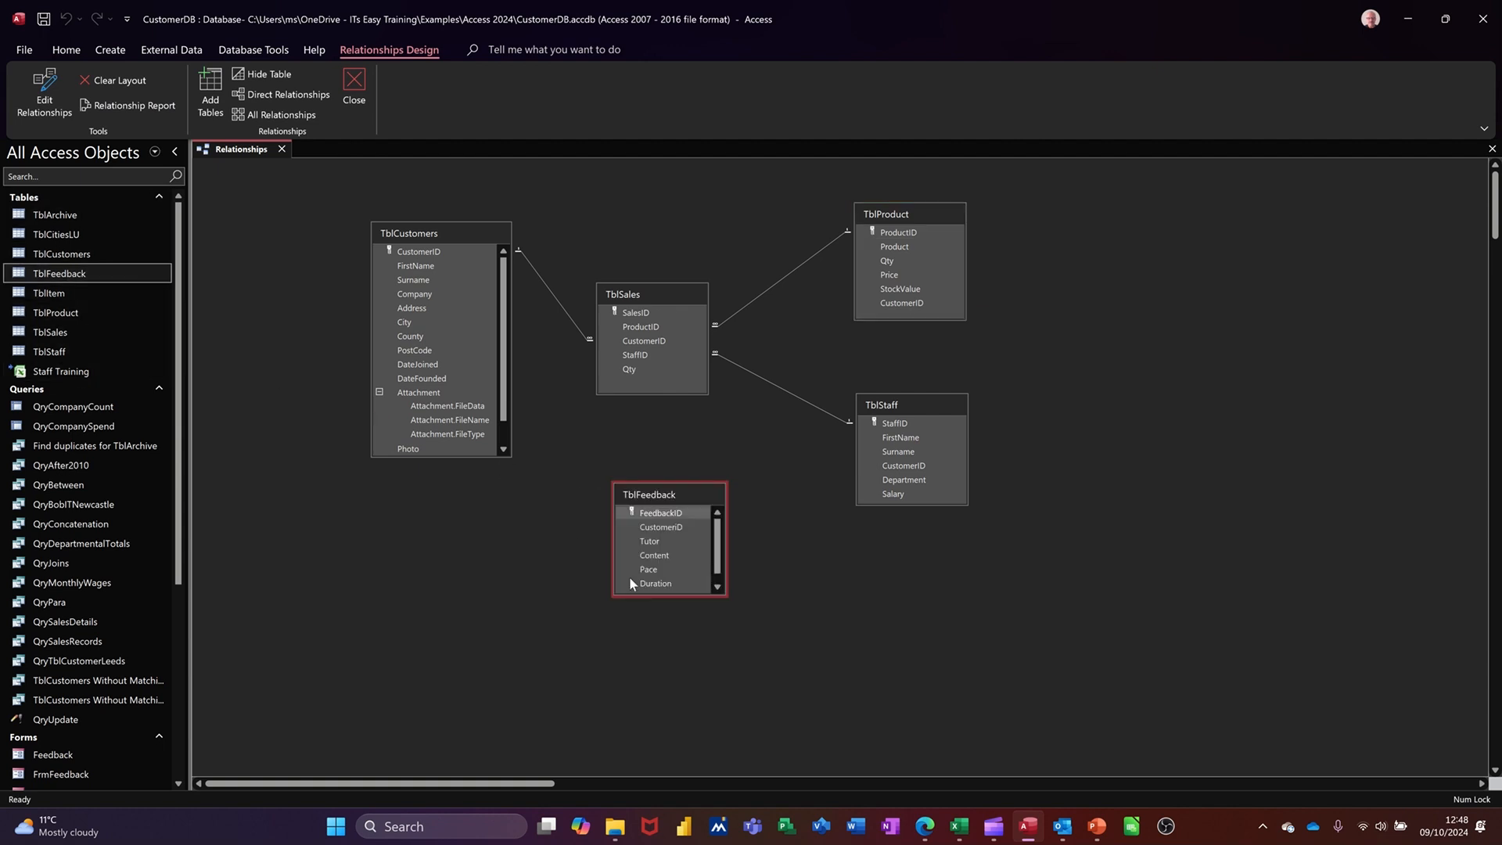
left_click(722, 600)
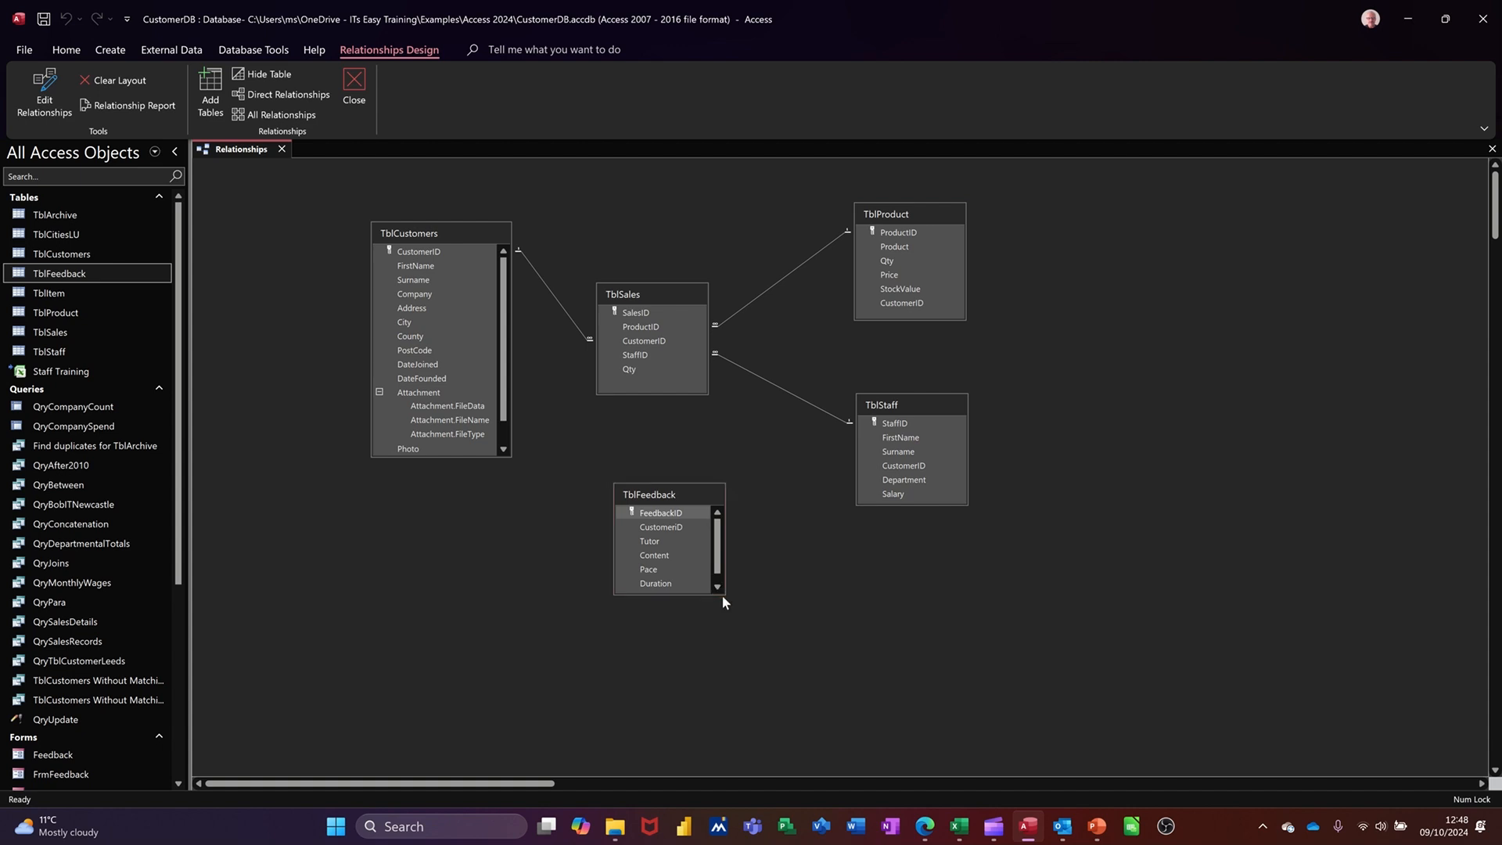
Step: Enlarge TblFeedback to show all its fields and relate CustomerID in TblCustomers to CustomerID in TblFeedback with referential integrity enforced
left_click(717, 588)
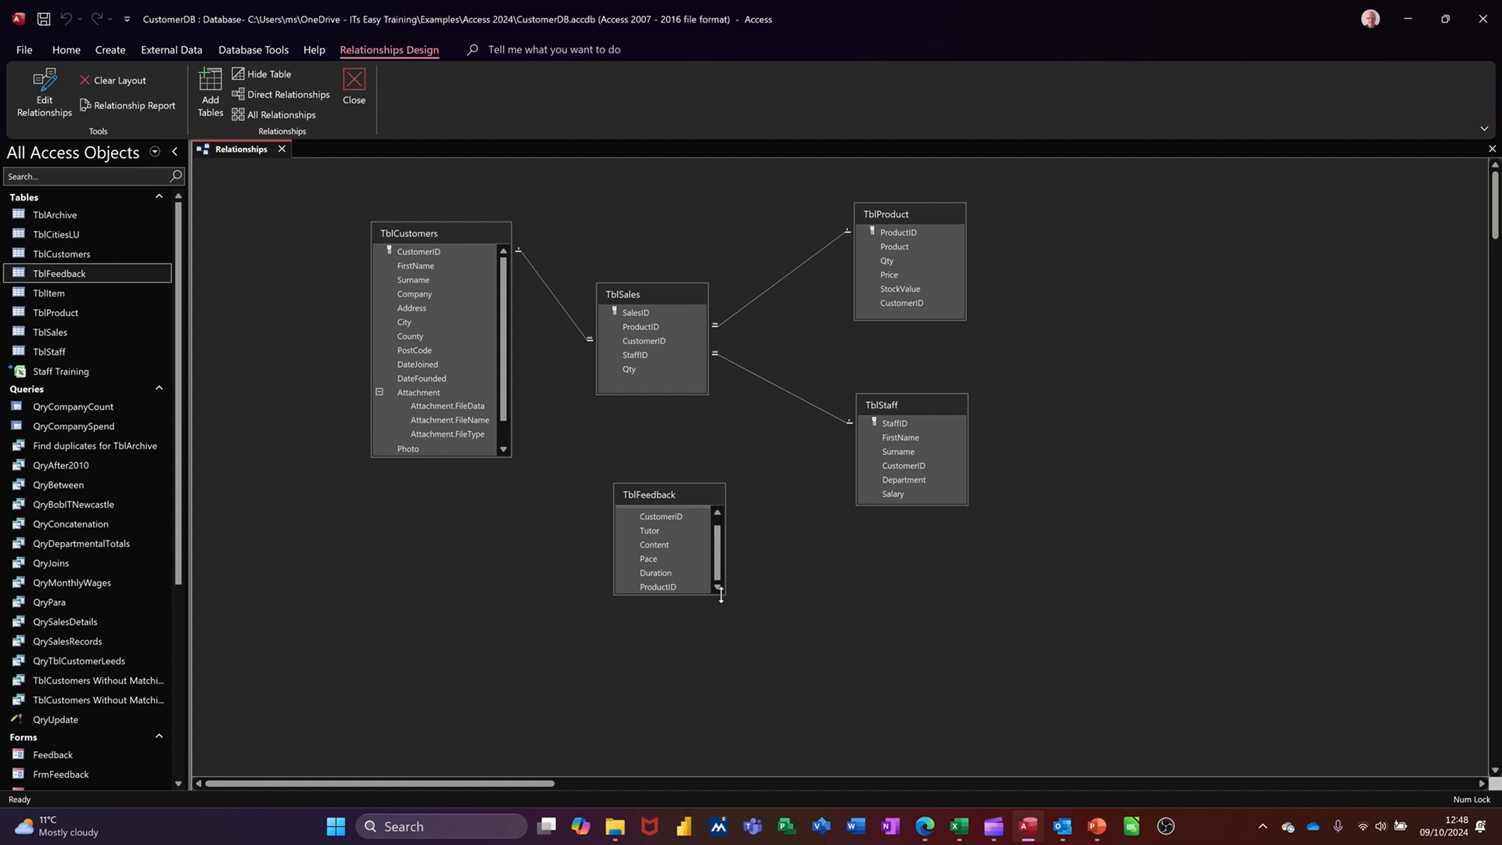
left_click_drag(721, 594, 736, 639)
left_click(414, 260)
left_click_drag(411, 250, 656, 528)
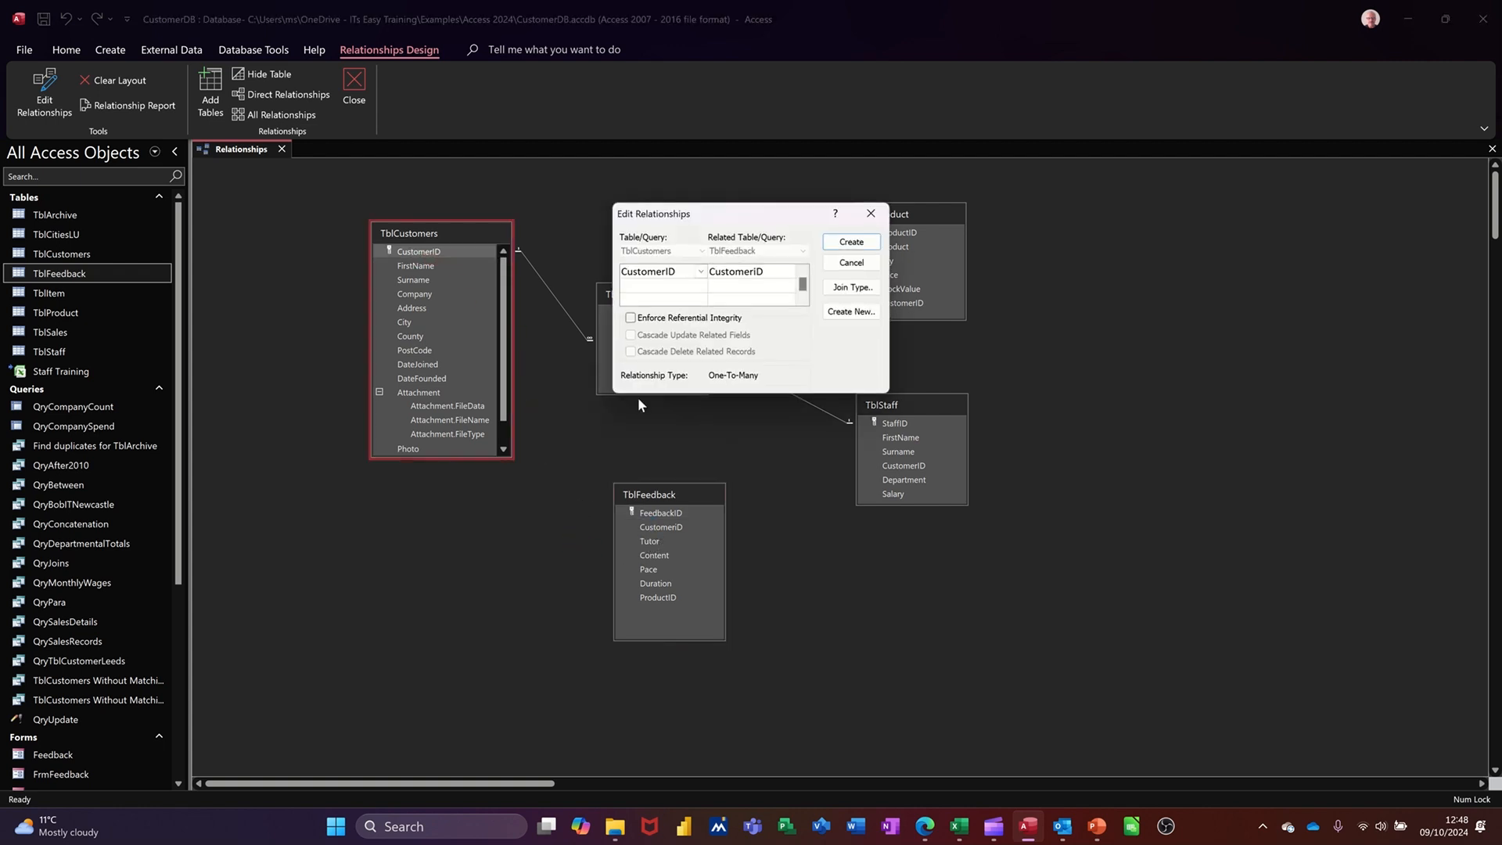
left_click(632, 318)
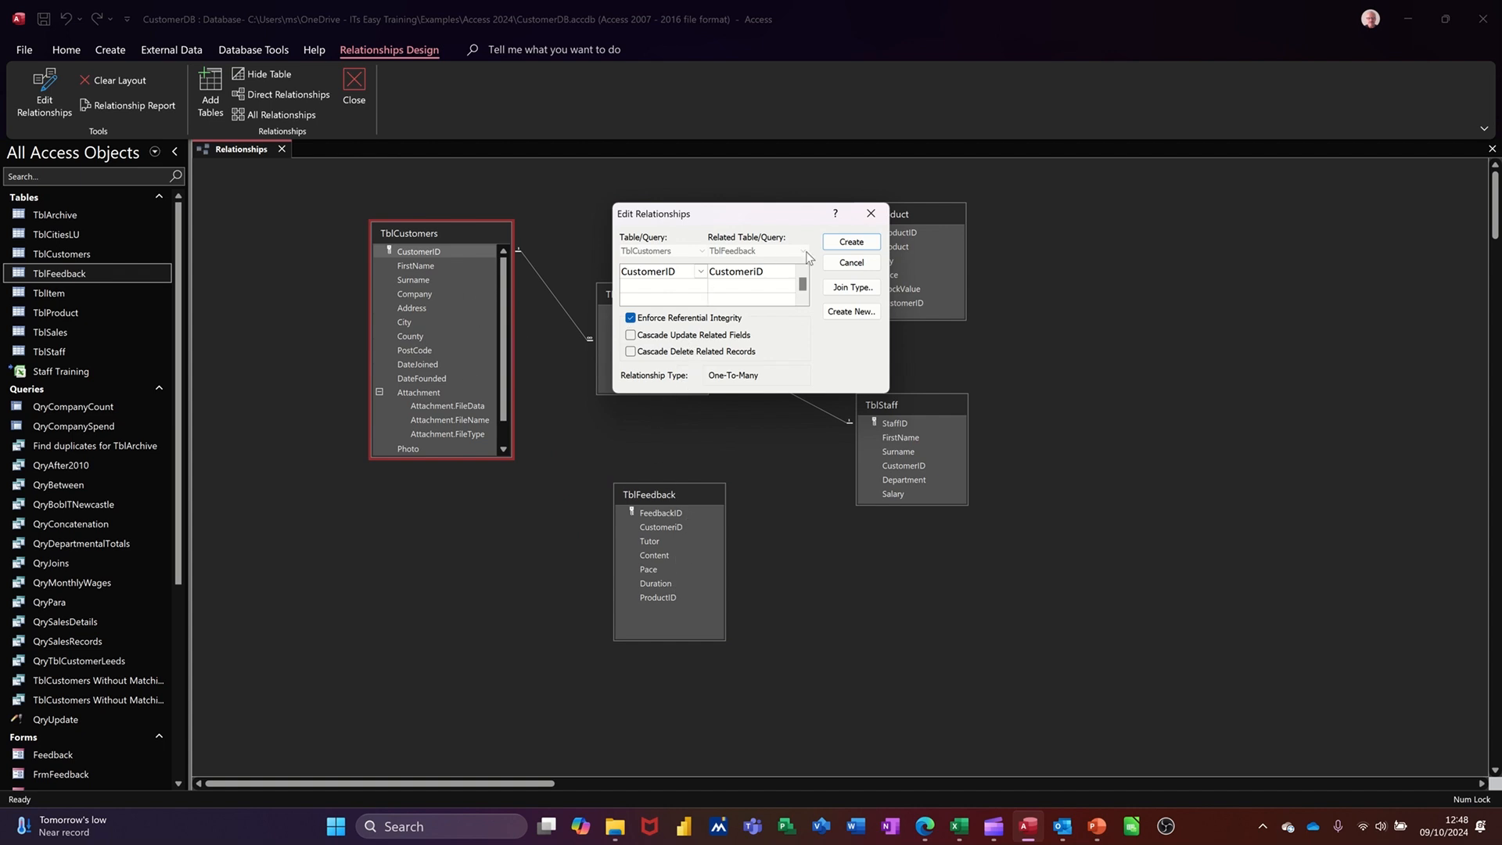
left_click(851, 242)
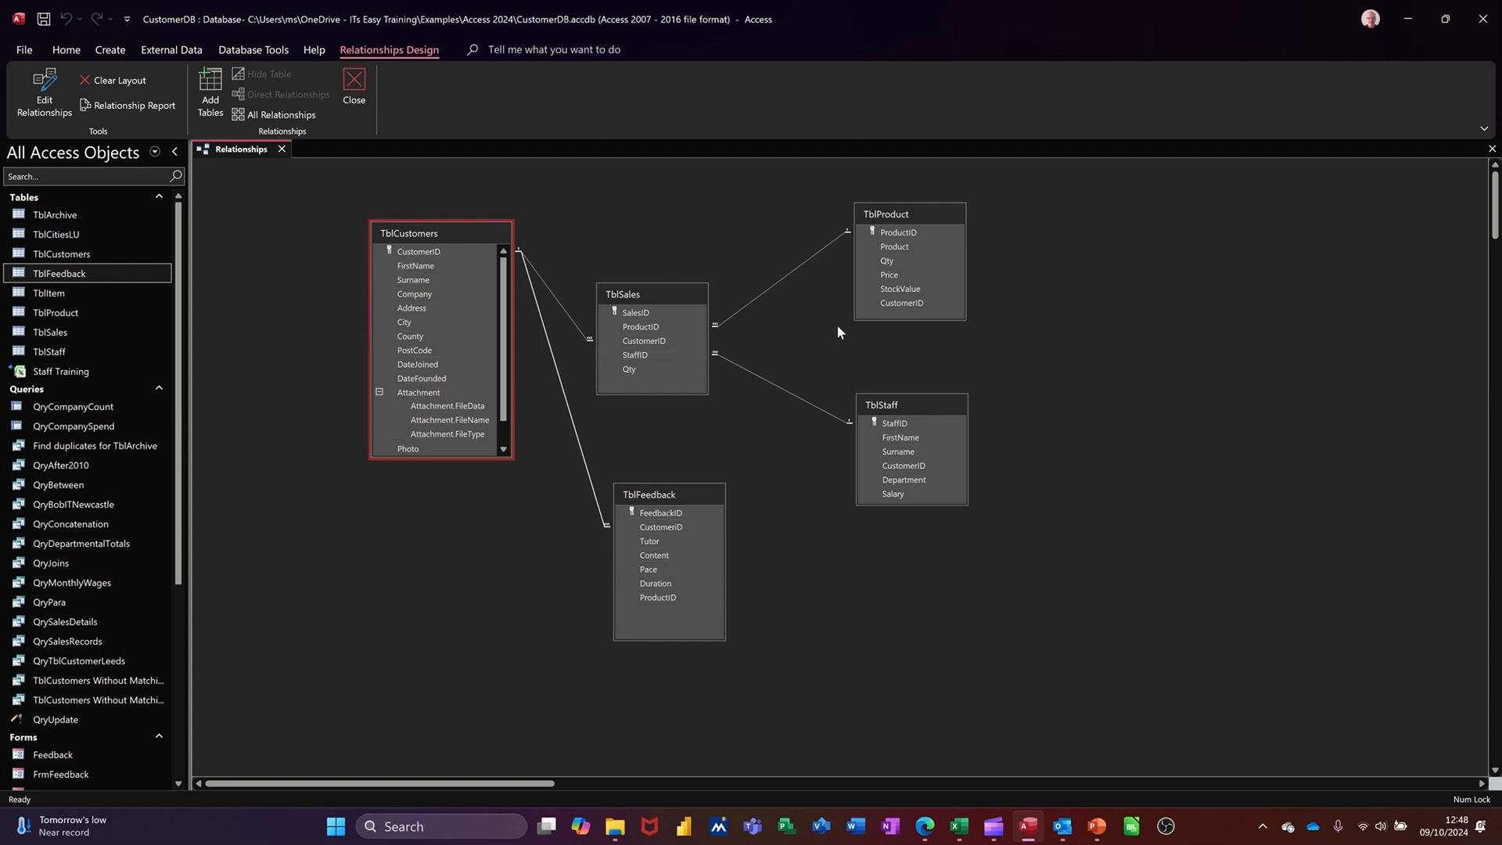
Step: Relate ProductID in TblProduct to ProductID in TblFeedback with referential integrity enforced, and save and close the relationships layout
left_click(896, 233)
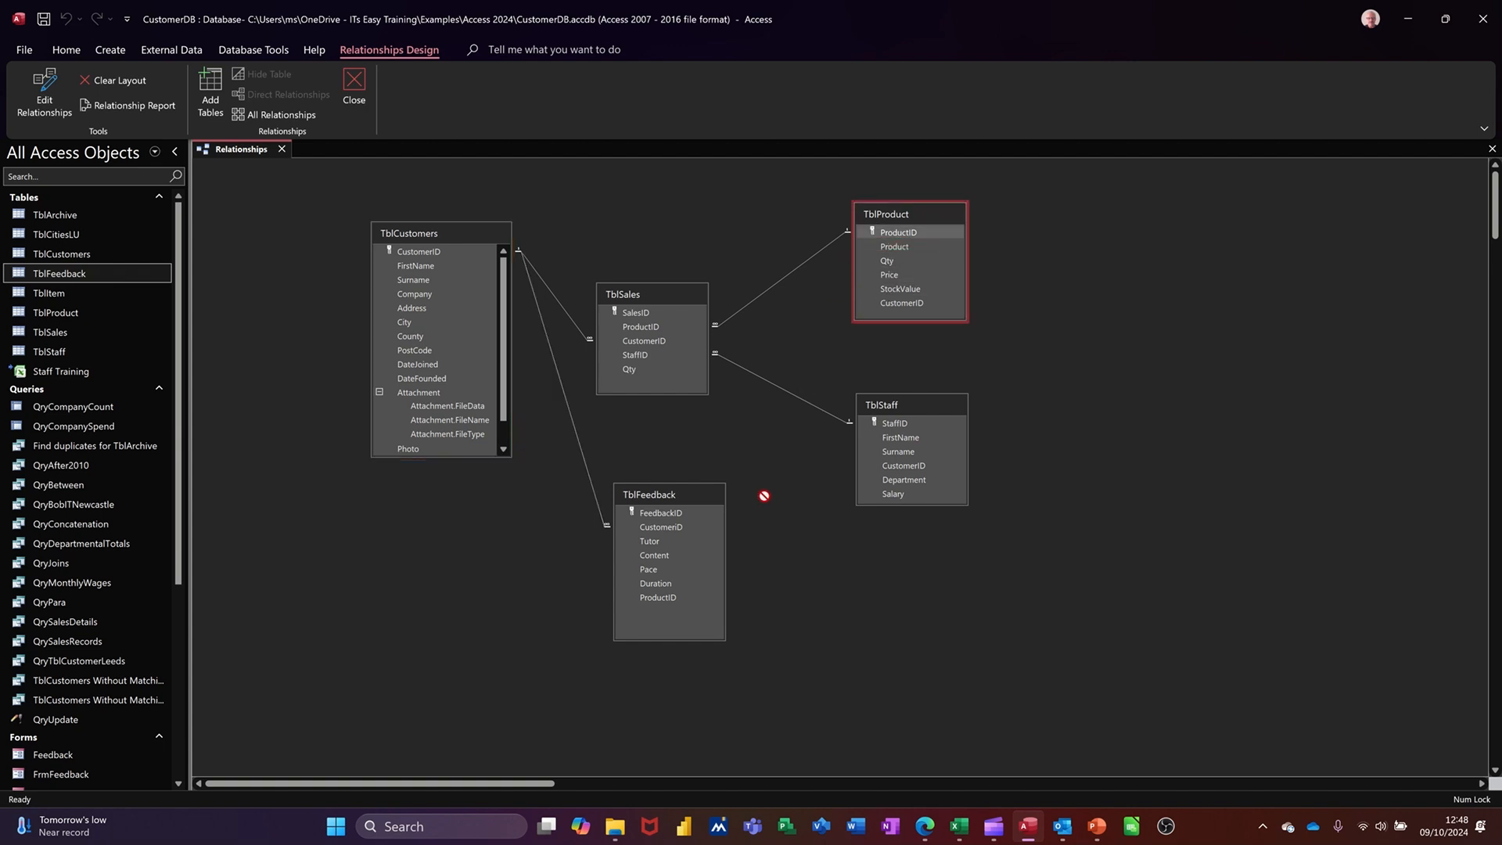
left_click_drag(678, 596, 676, 598)
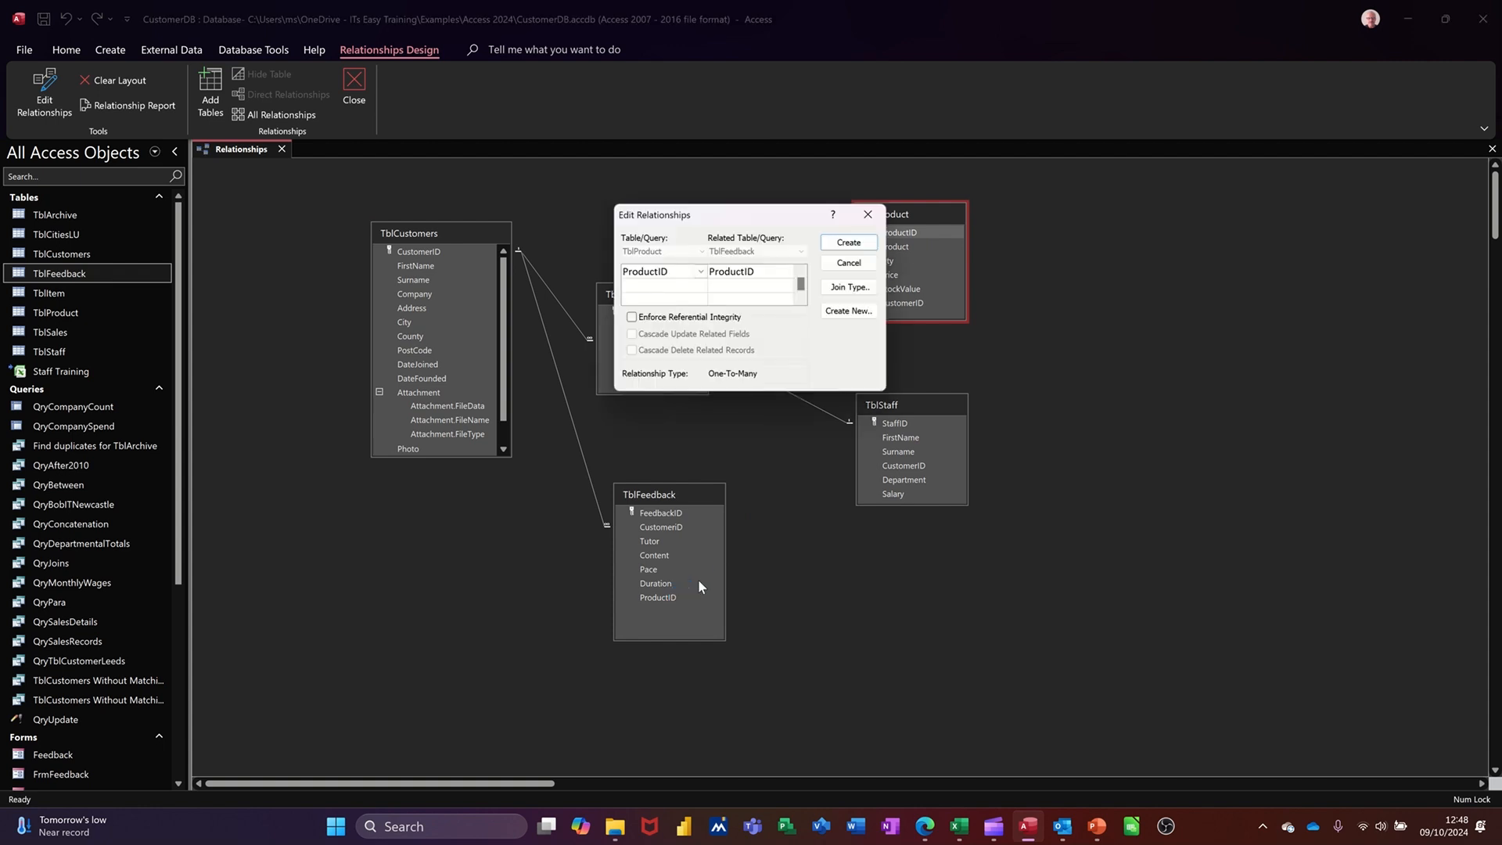
left_click(631, 317)
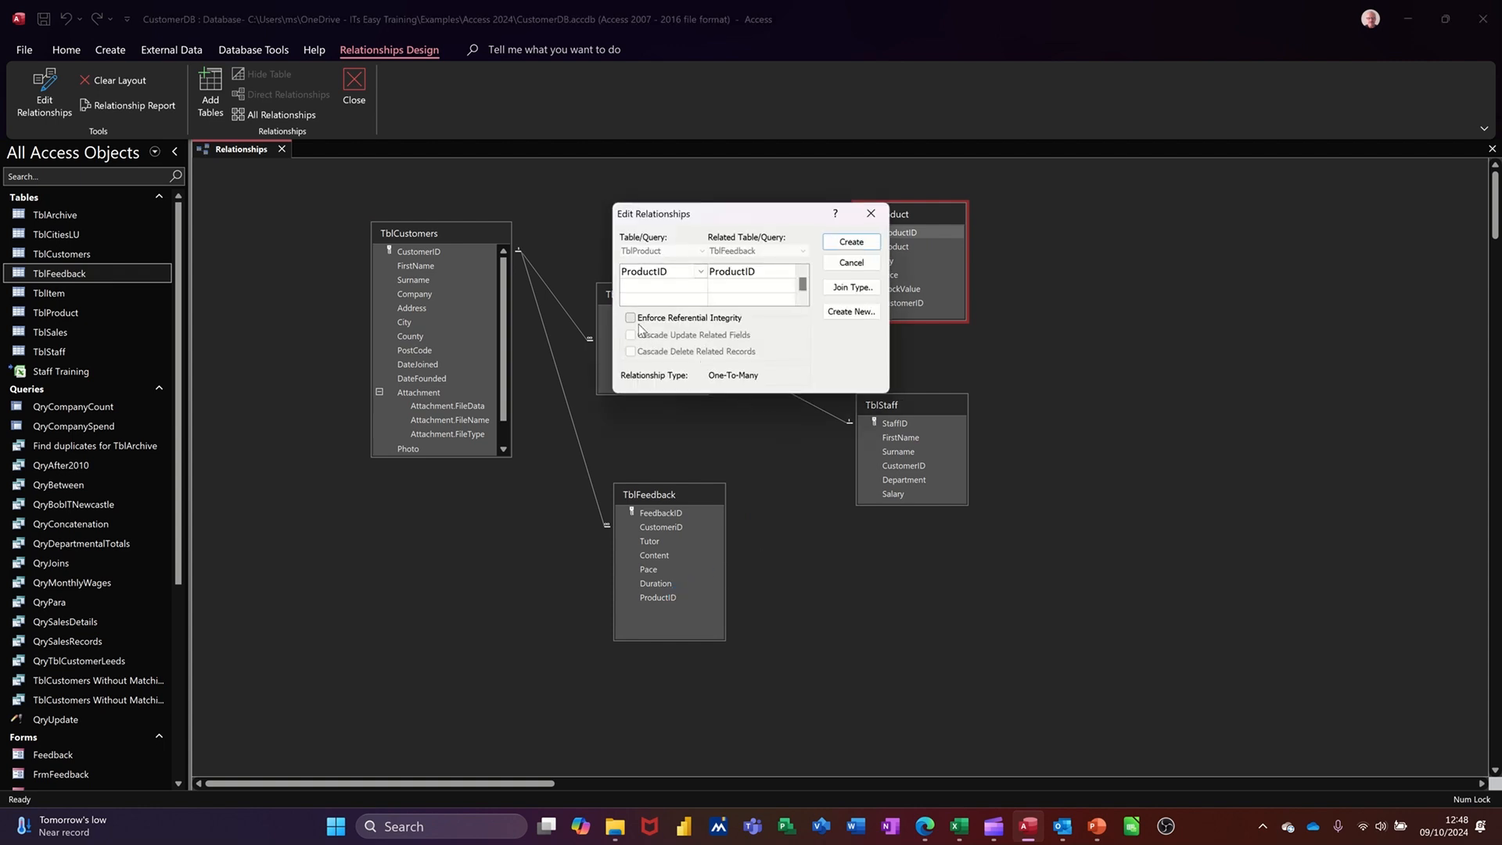
left_click(852, 241)
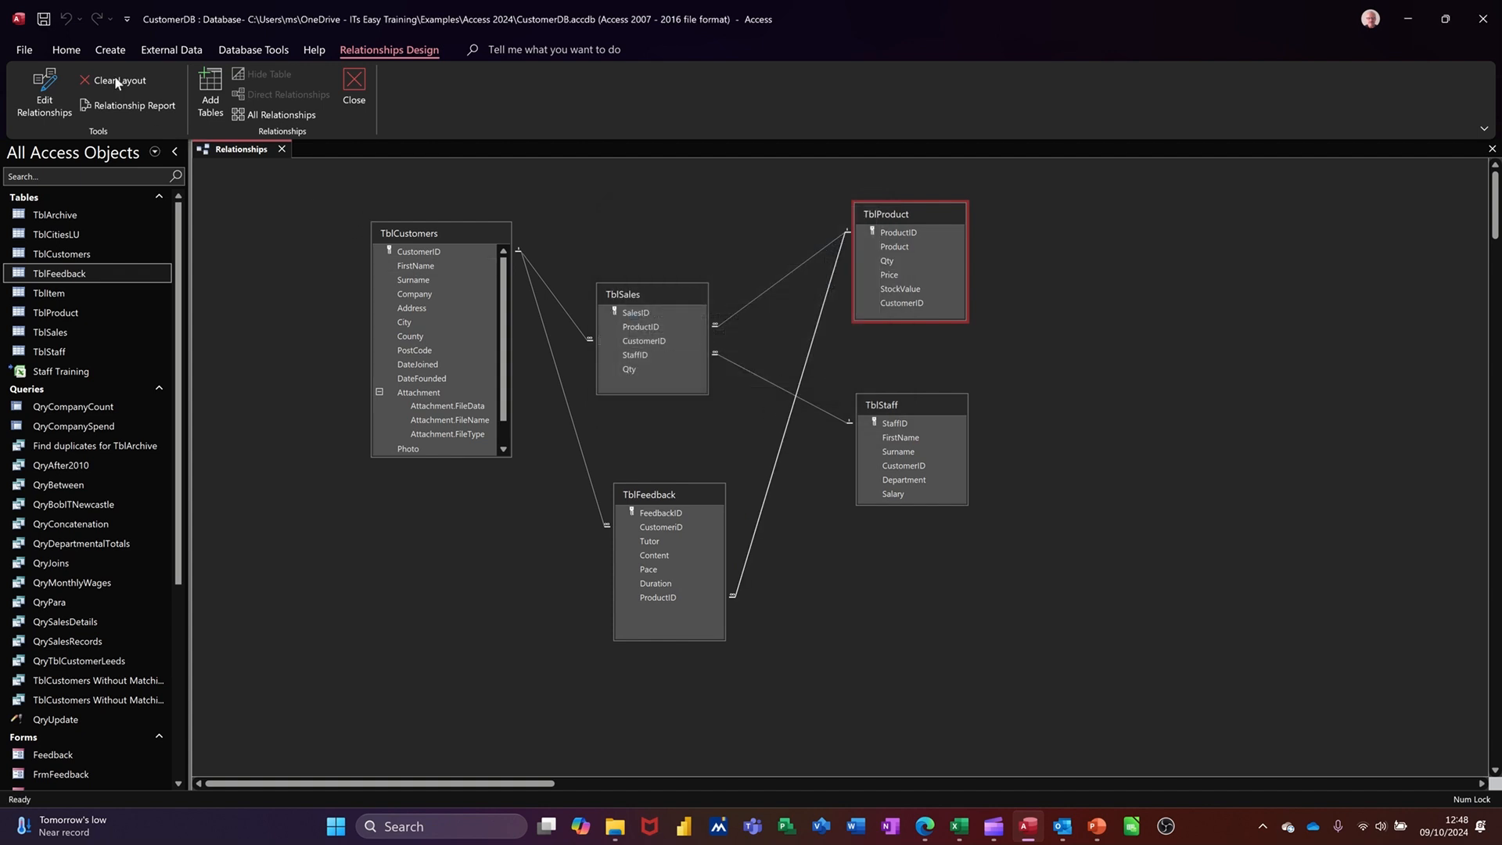
left_click(47, 22)
left_click(353, 86)
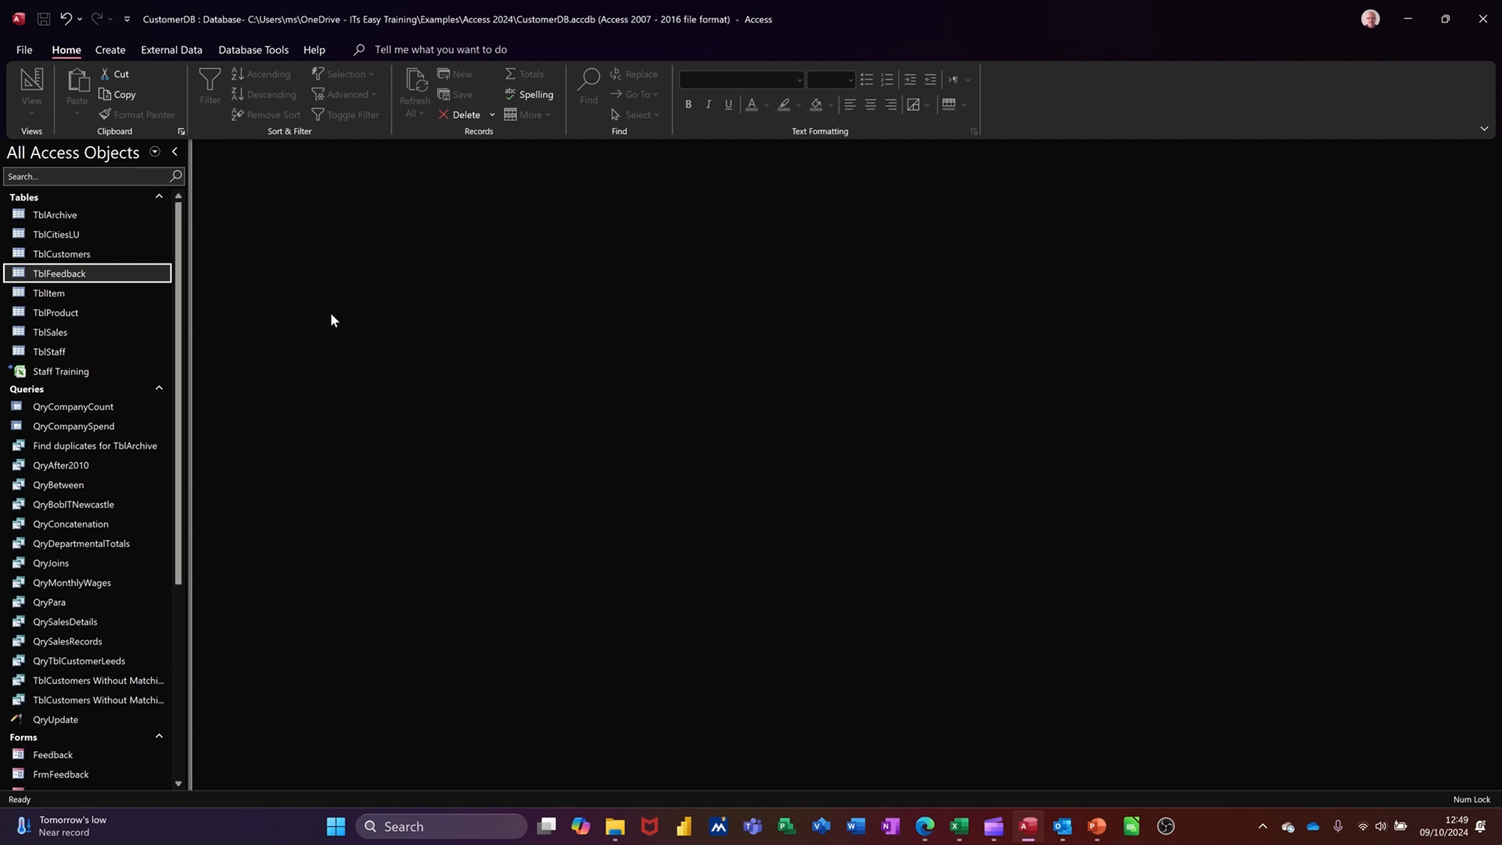
Step: Create a blank form in Design view and enlarge its Detail section to about 25 cm wide and 17 cm high
left_click(111, 50)
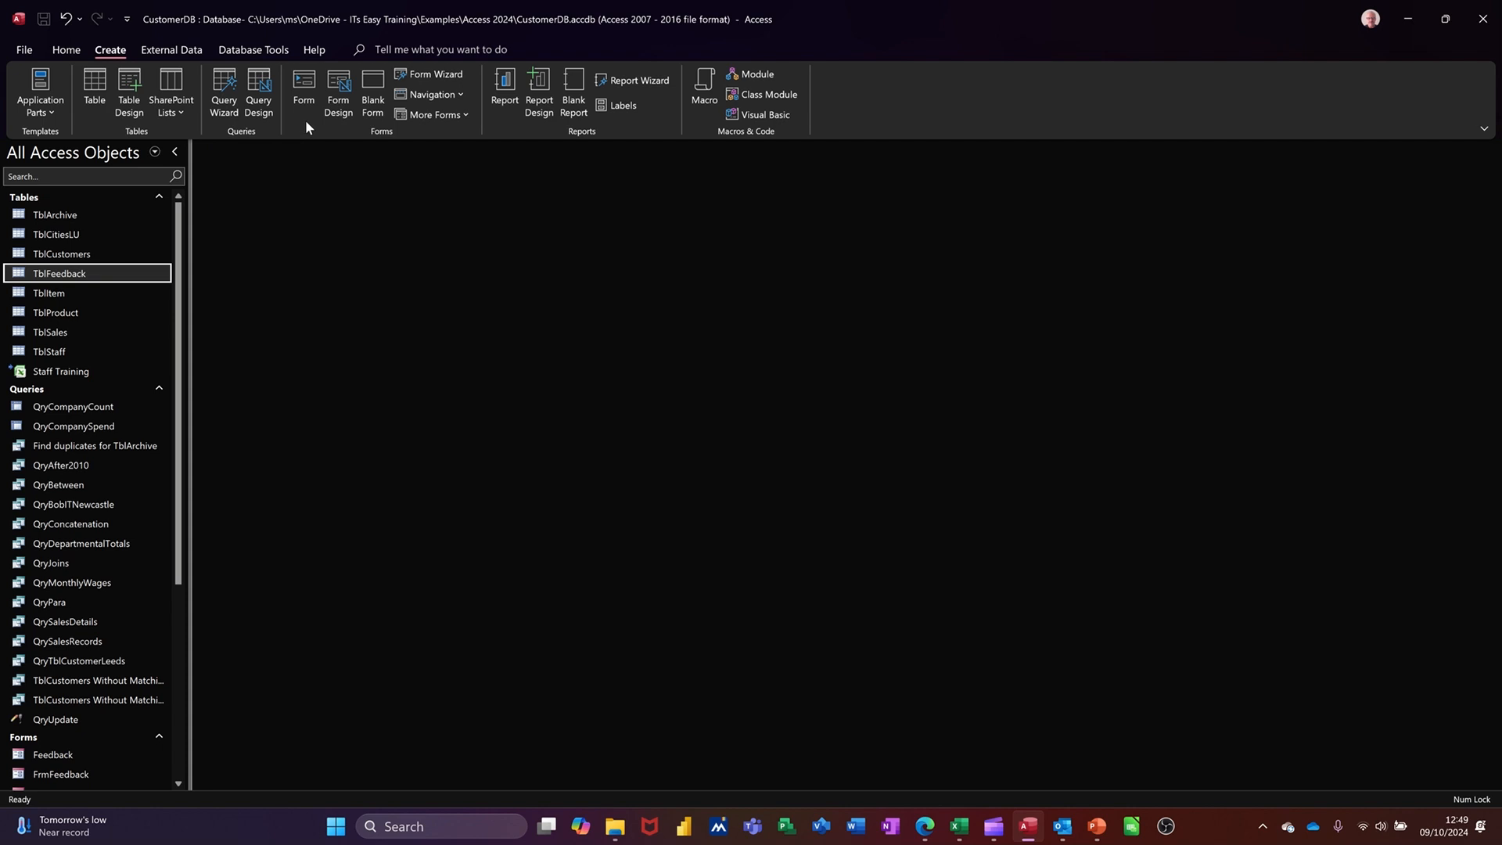
left_click(329, 98)
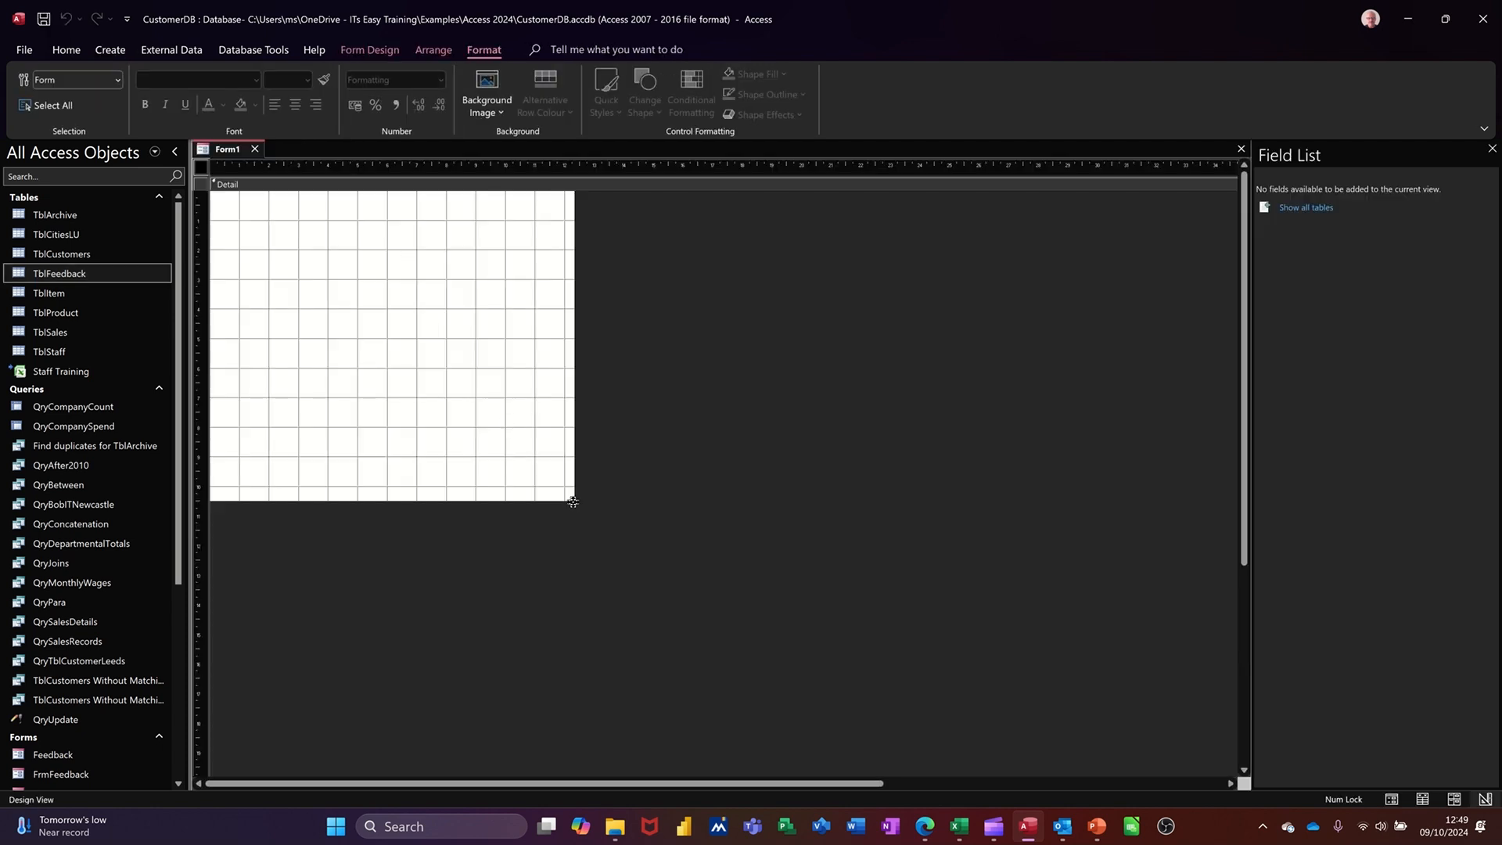
left_click_drag(574, 502, 939, 684)
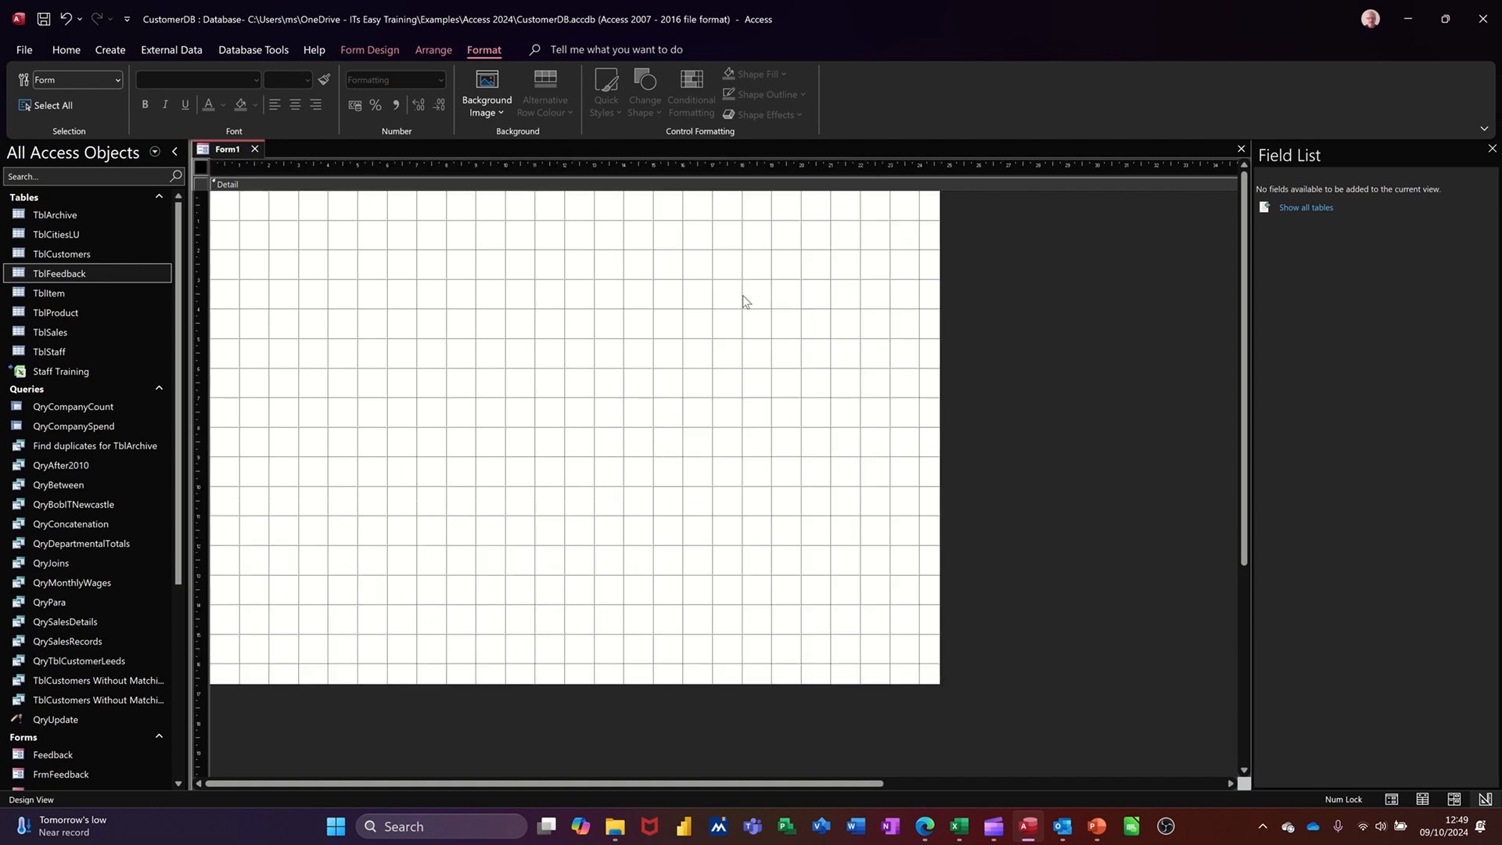
Step: Set the new form's record source to TblCustomers
left_click(370, 50)
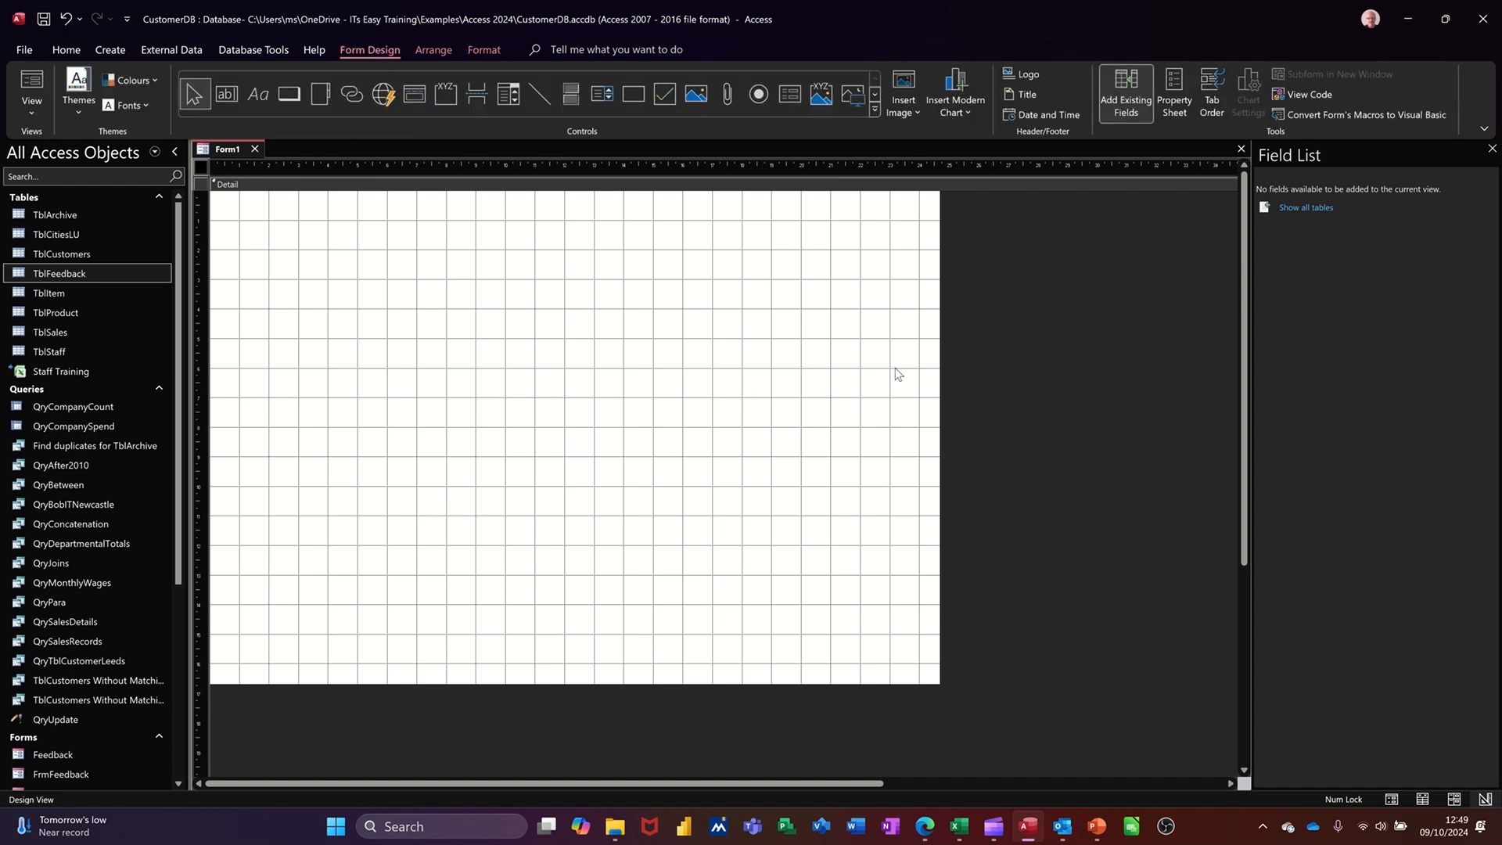
left_click(1173, 101)
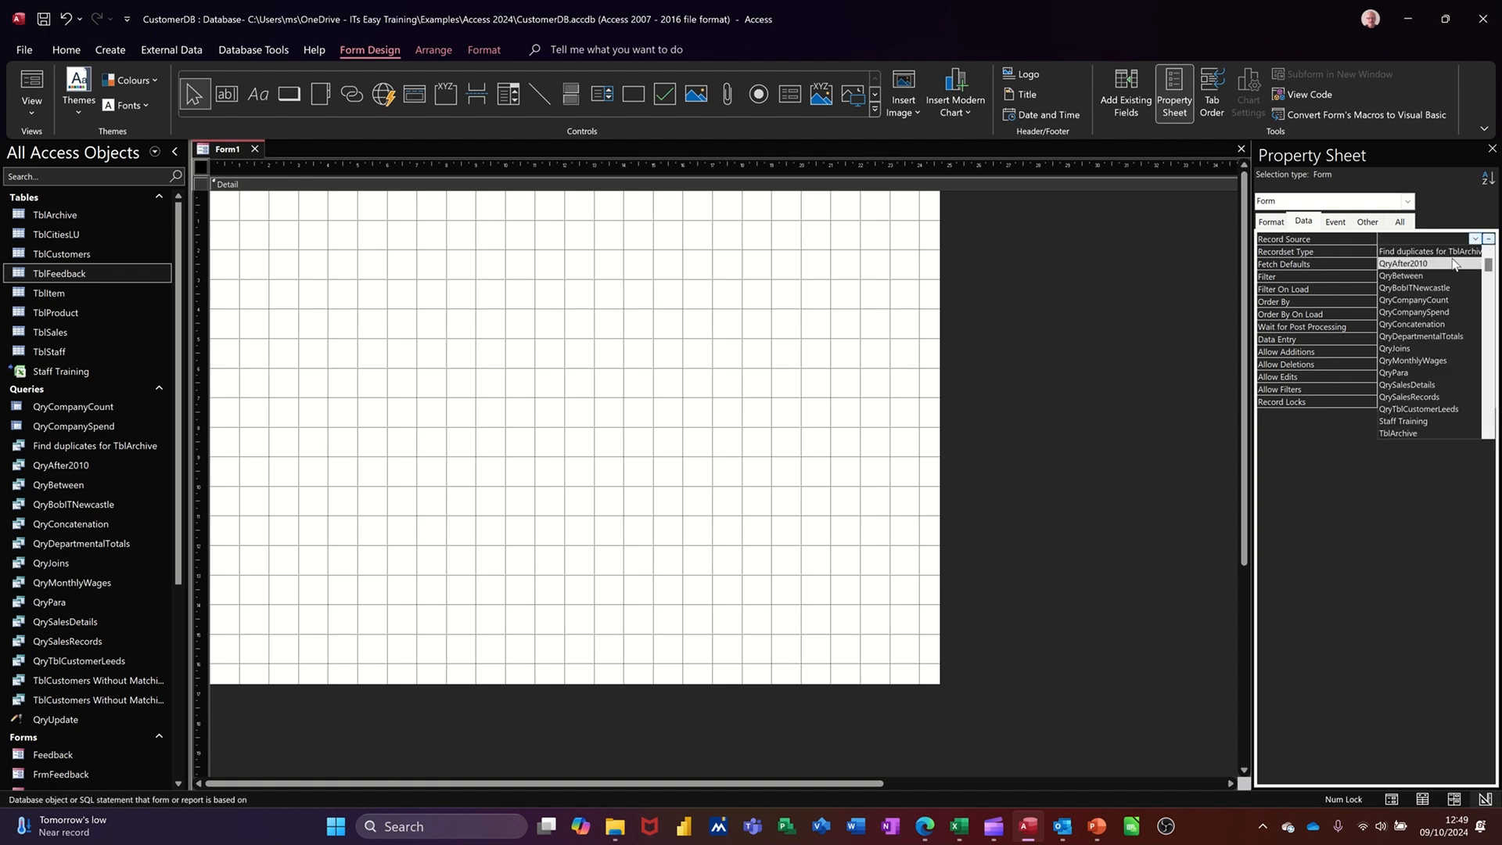
scroll(1433, 356, "down", 1)
scroll(1433, 356, "down", 1)
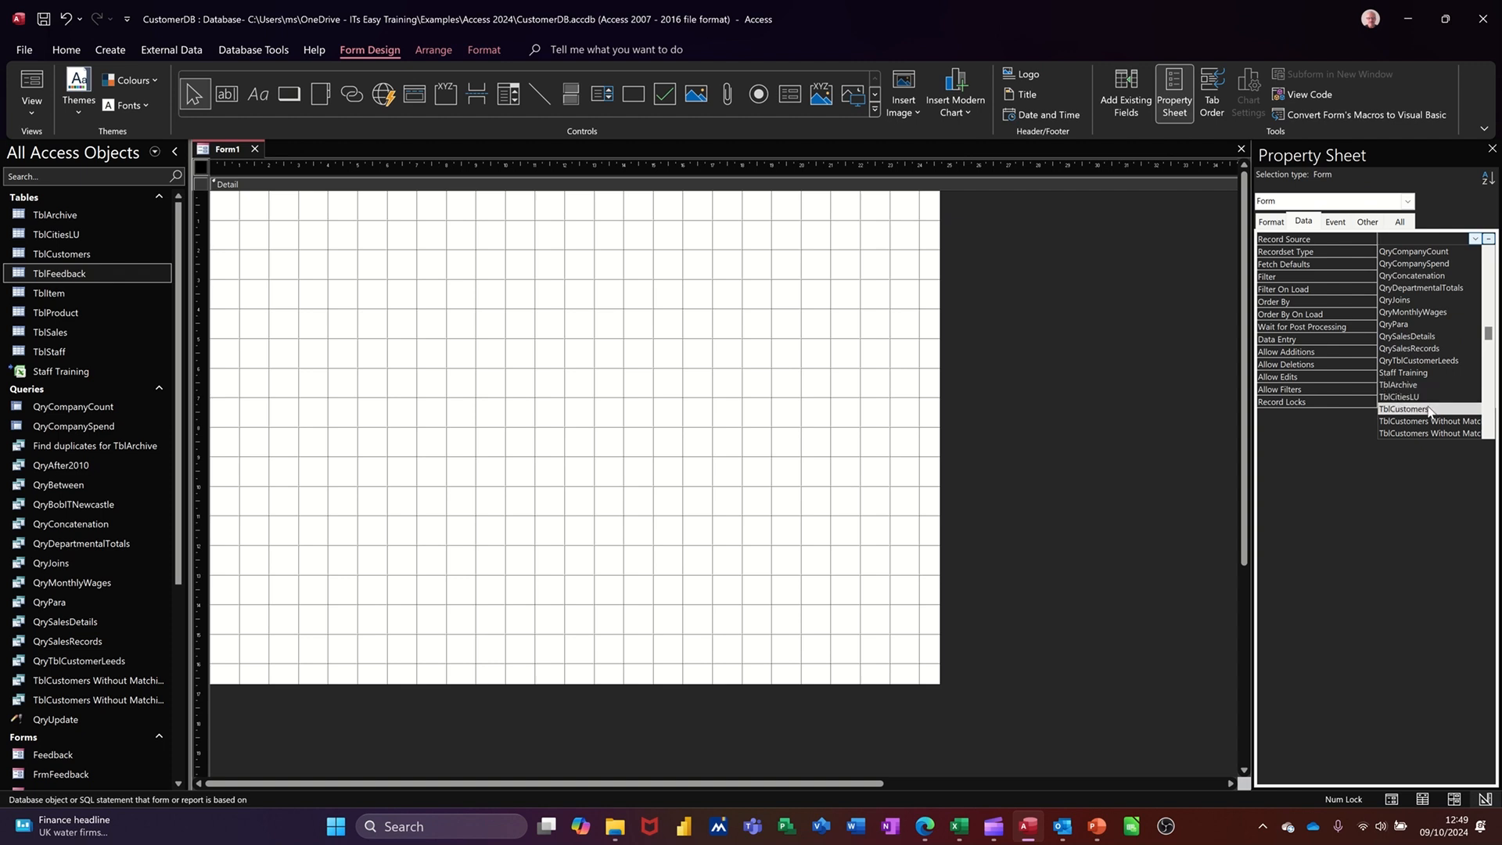
left_click(1428, 410)
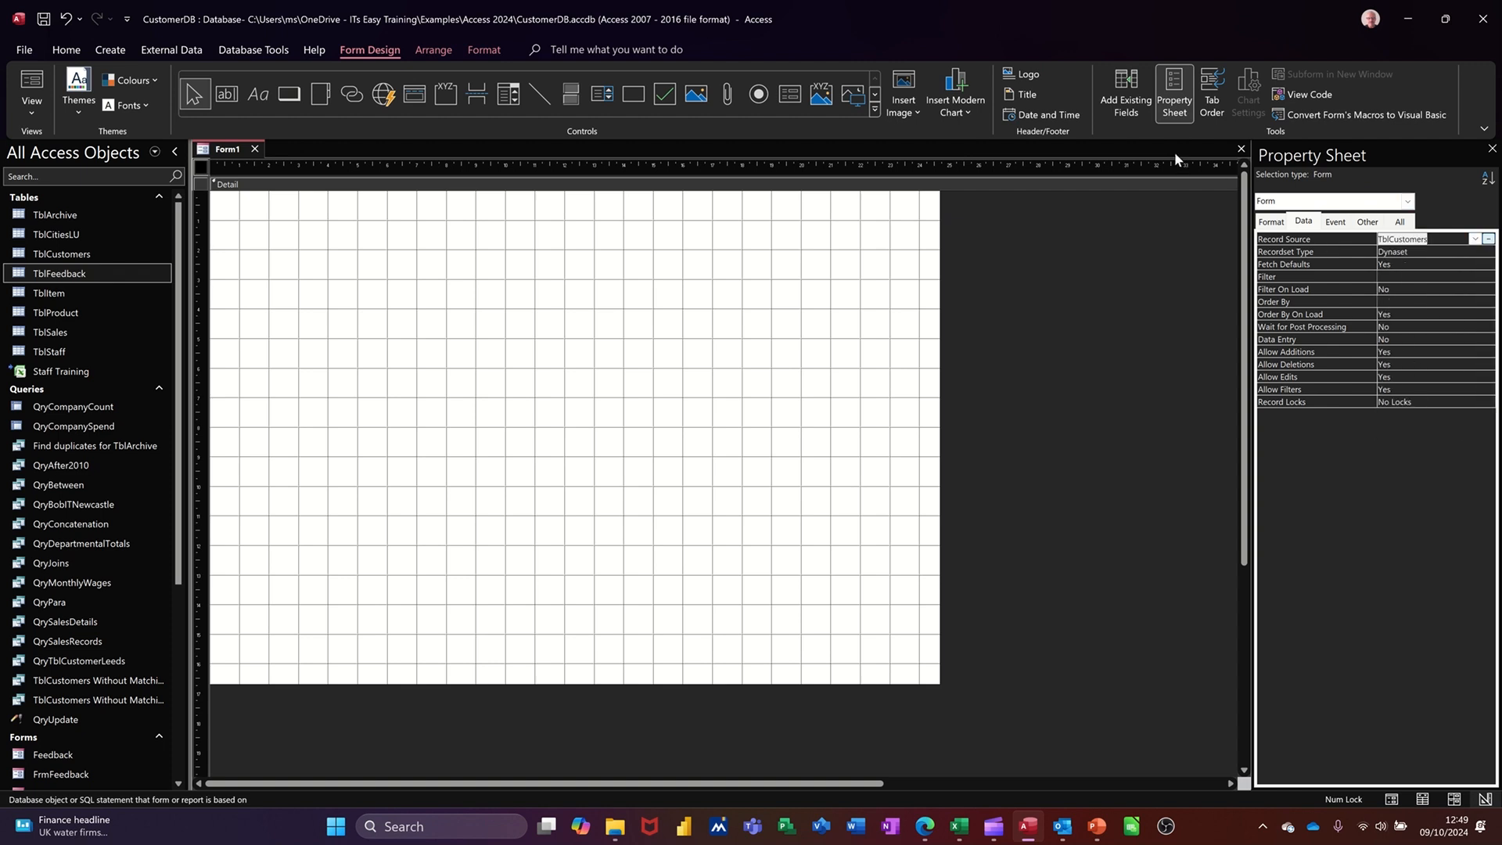
Step: Add the CustomerID, FirstName and Surname fields together to the upper-left area of the form's Detail section
left_click(1119, 92)
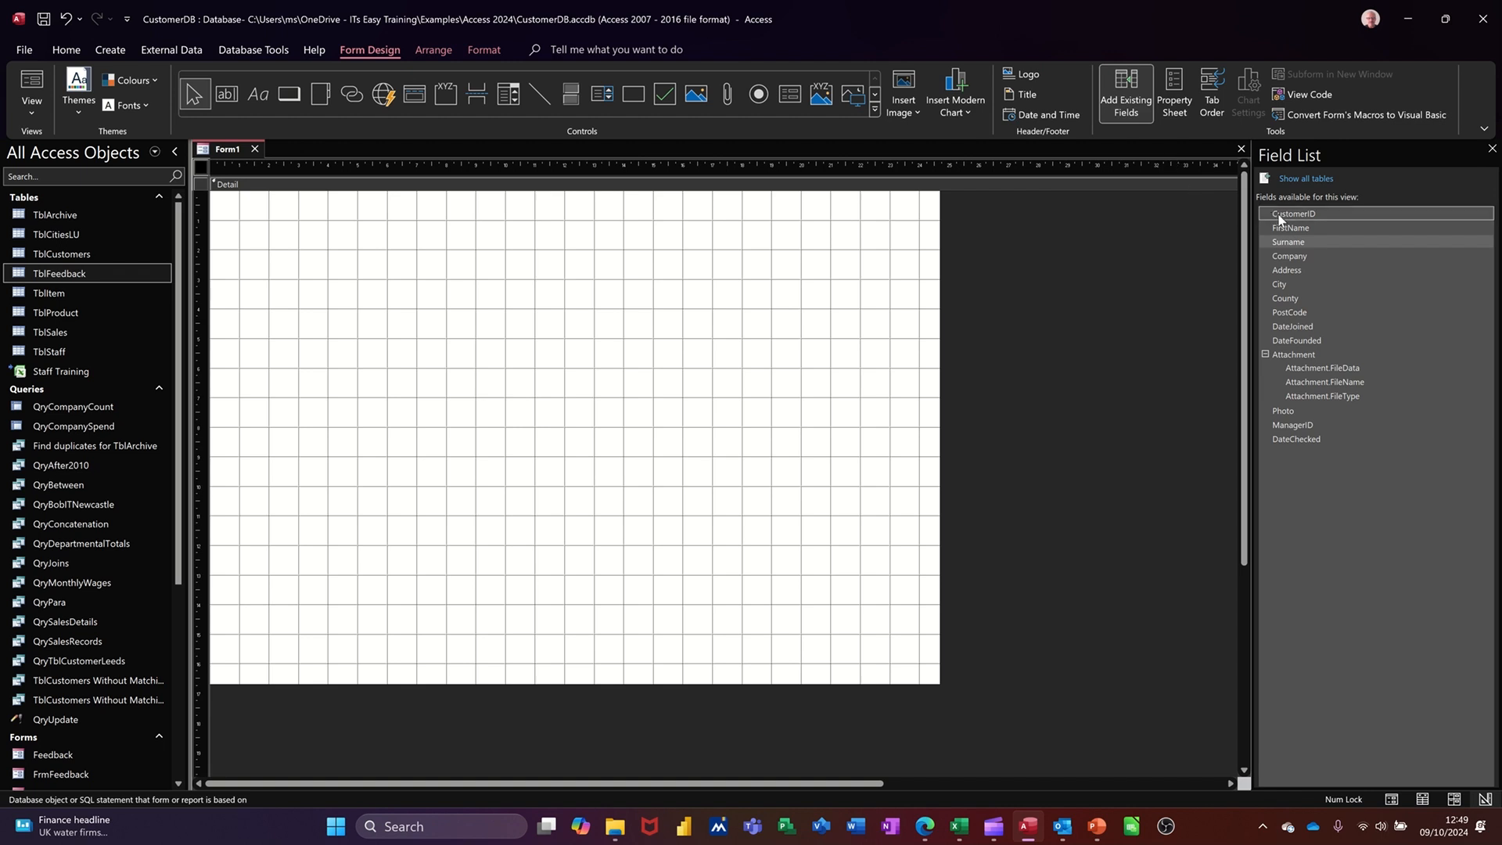
left_click(1293, 216)
left_click(1303, 241, "shift")
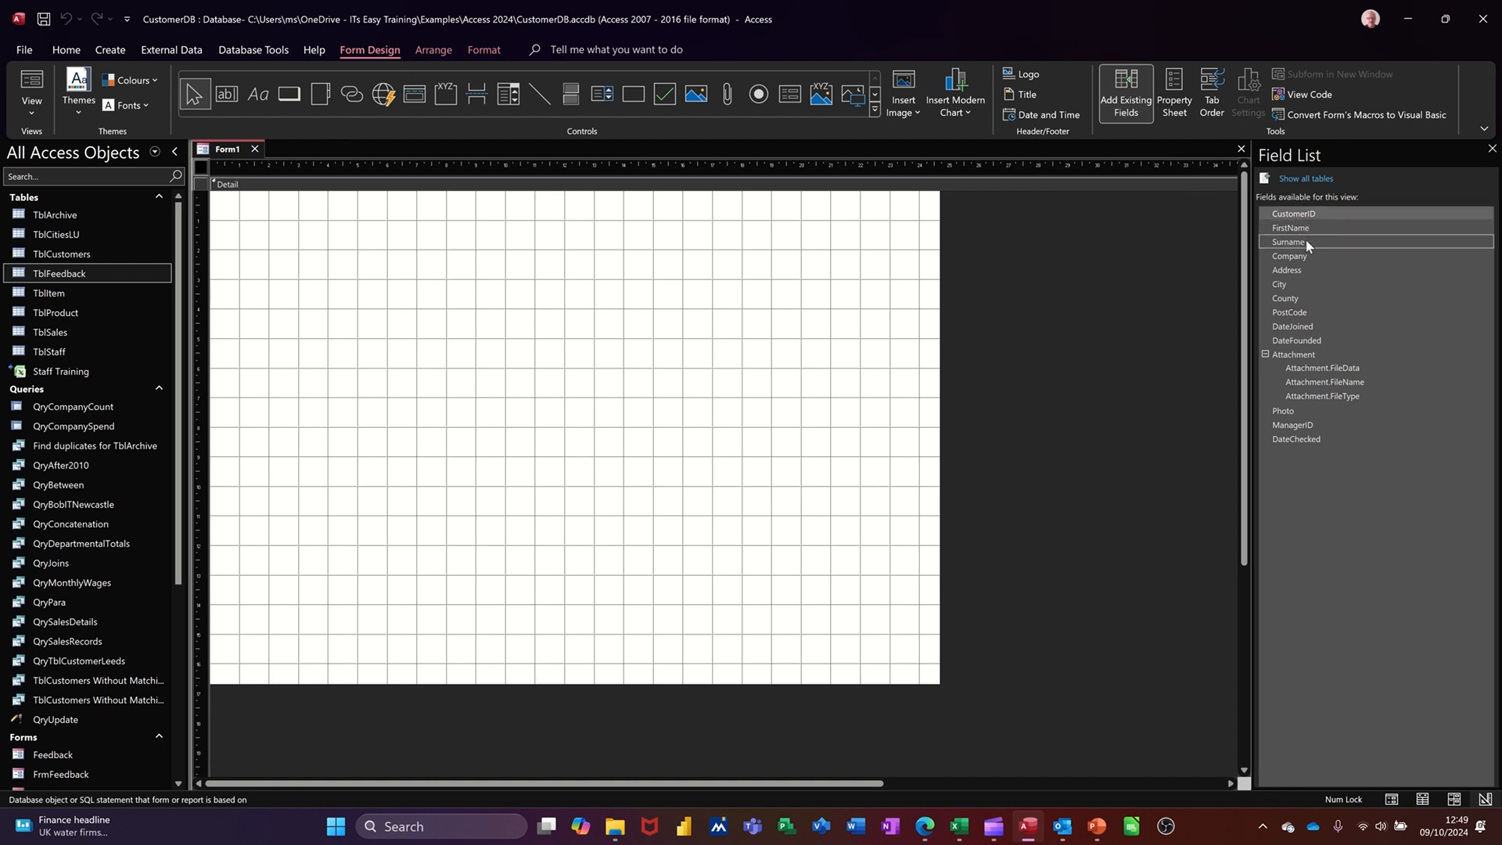
left_click_drag(1312, 227, 330, 205)
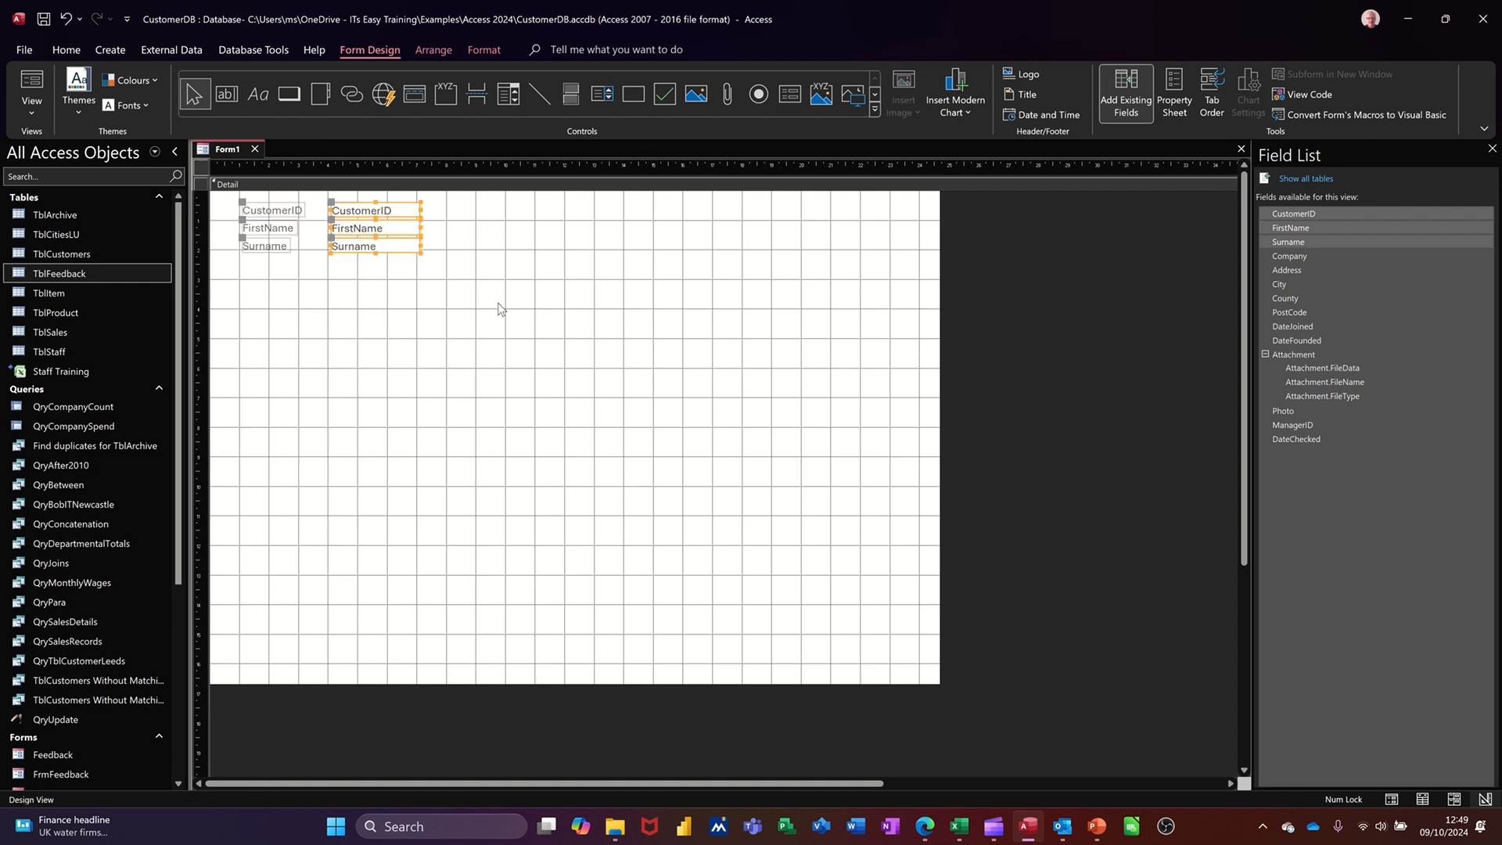
left_click(463, 291)
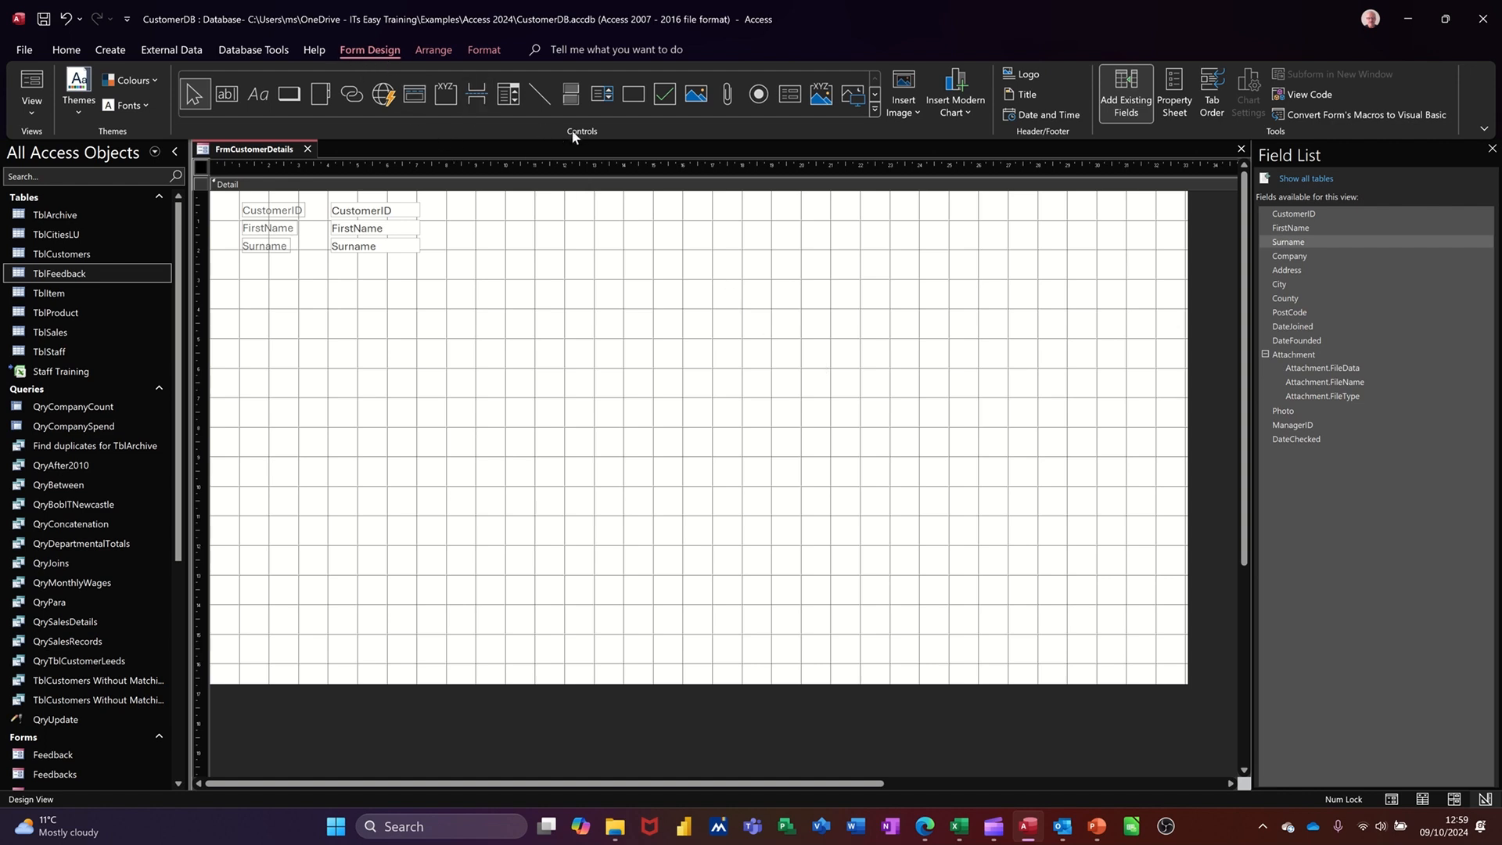
Step: Draw a subform below the customer fields, based on existing tables and queries, and include all fields of TblFeedback
left_click(790, 96)
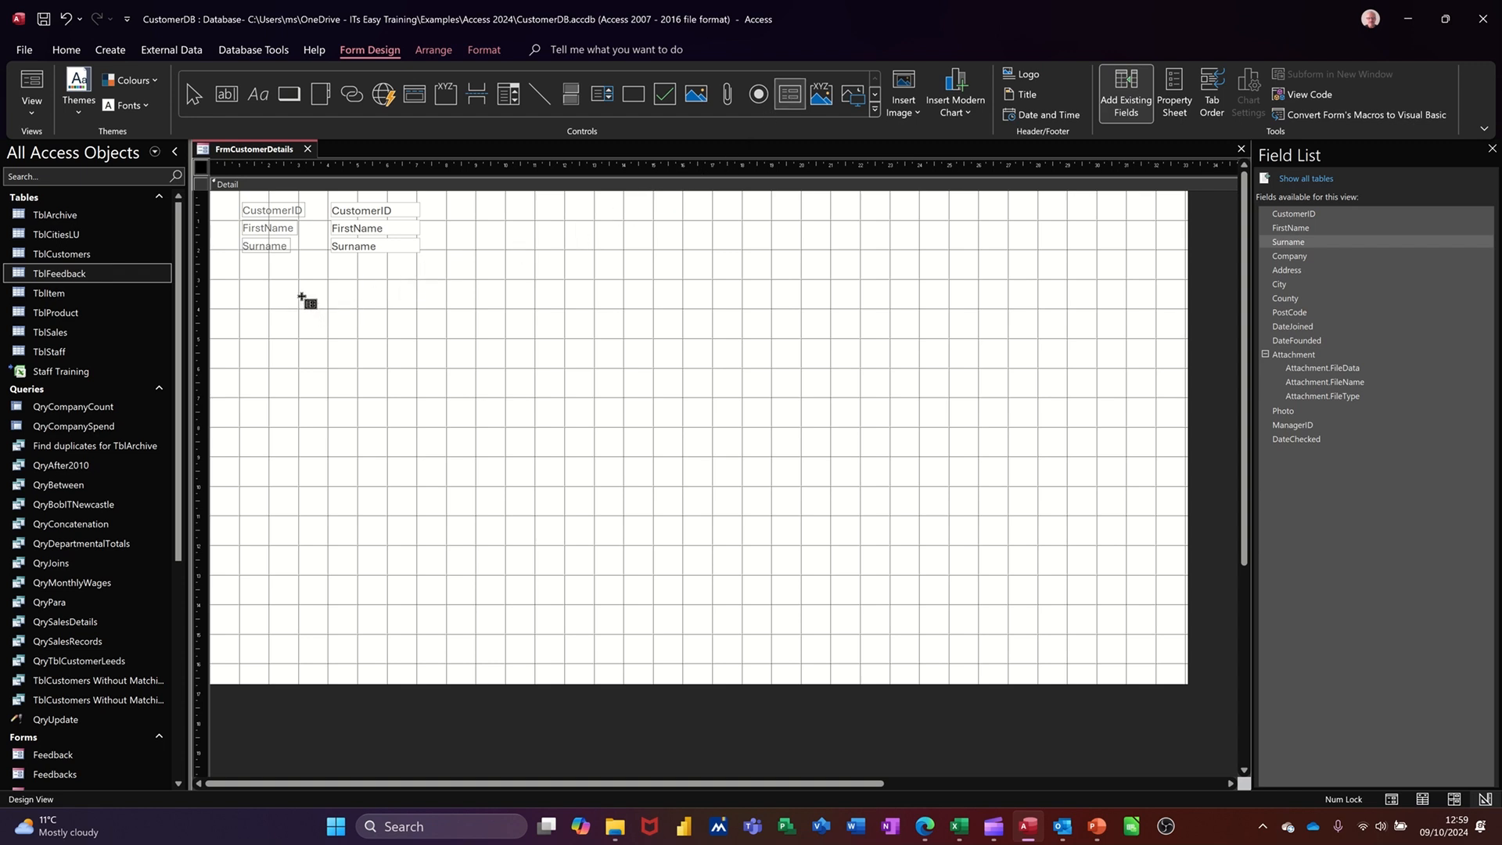
left_click_drag(295, 291, 775, 483)
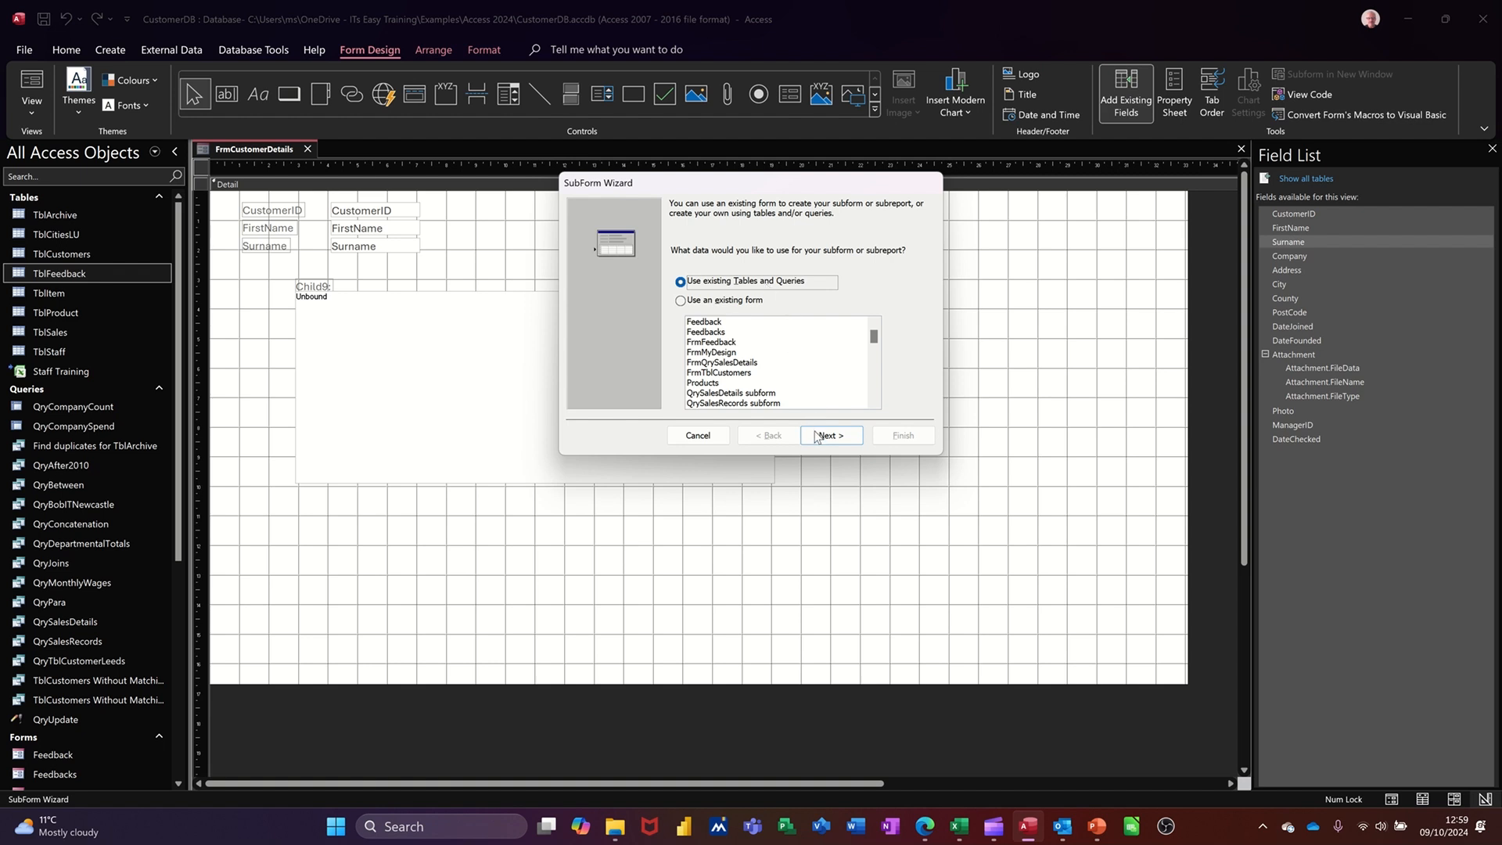
left_click(830, 444)
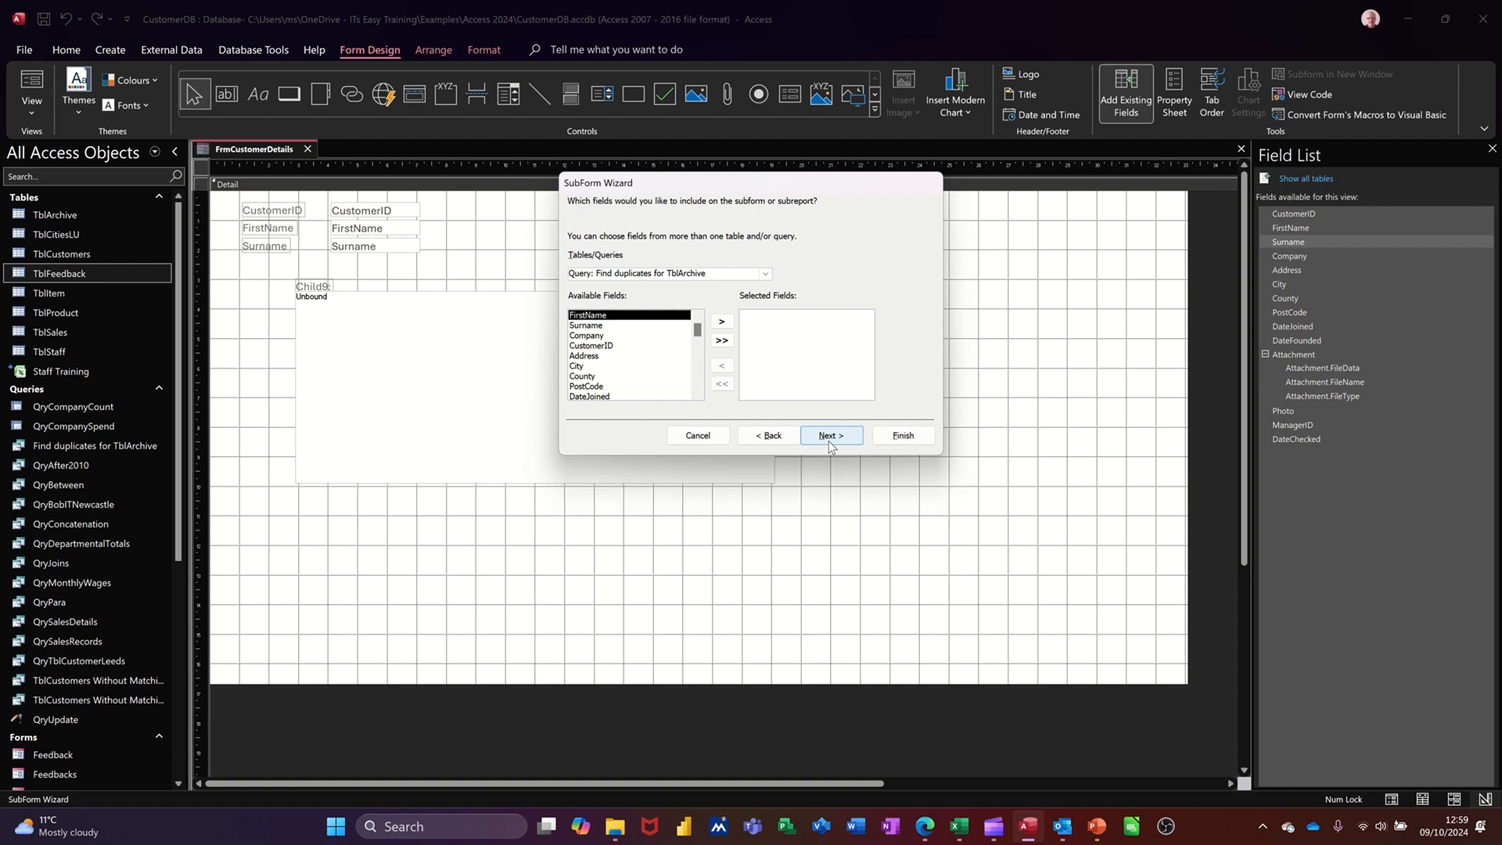
left_click(766, 274)
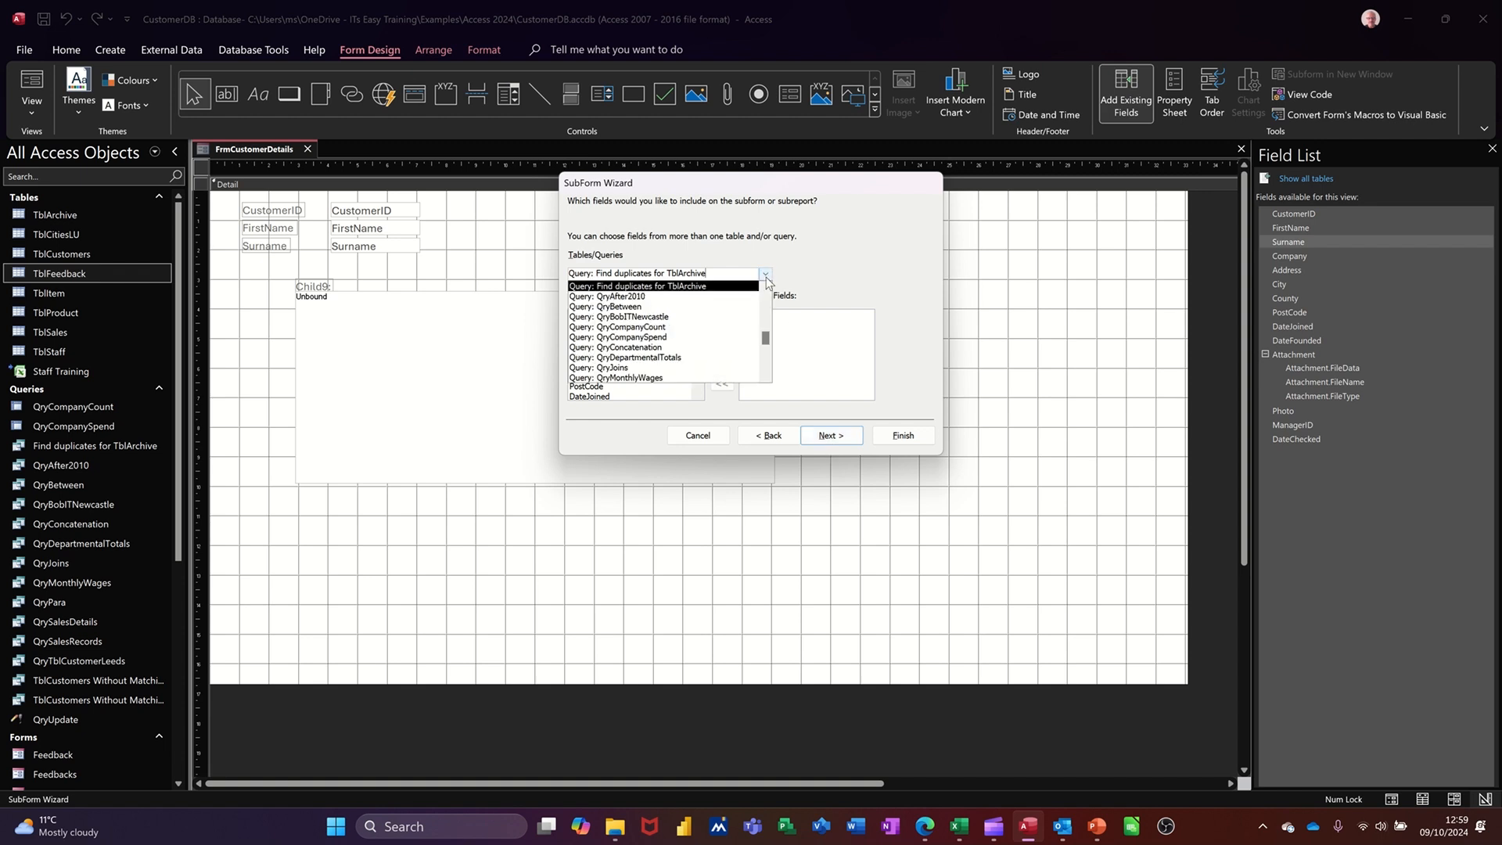
scroll(704, 320, "up", 3)
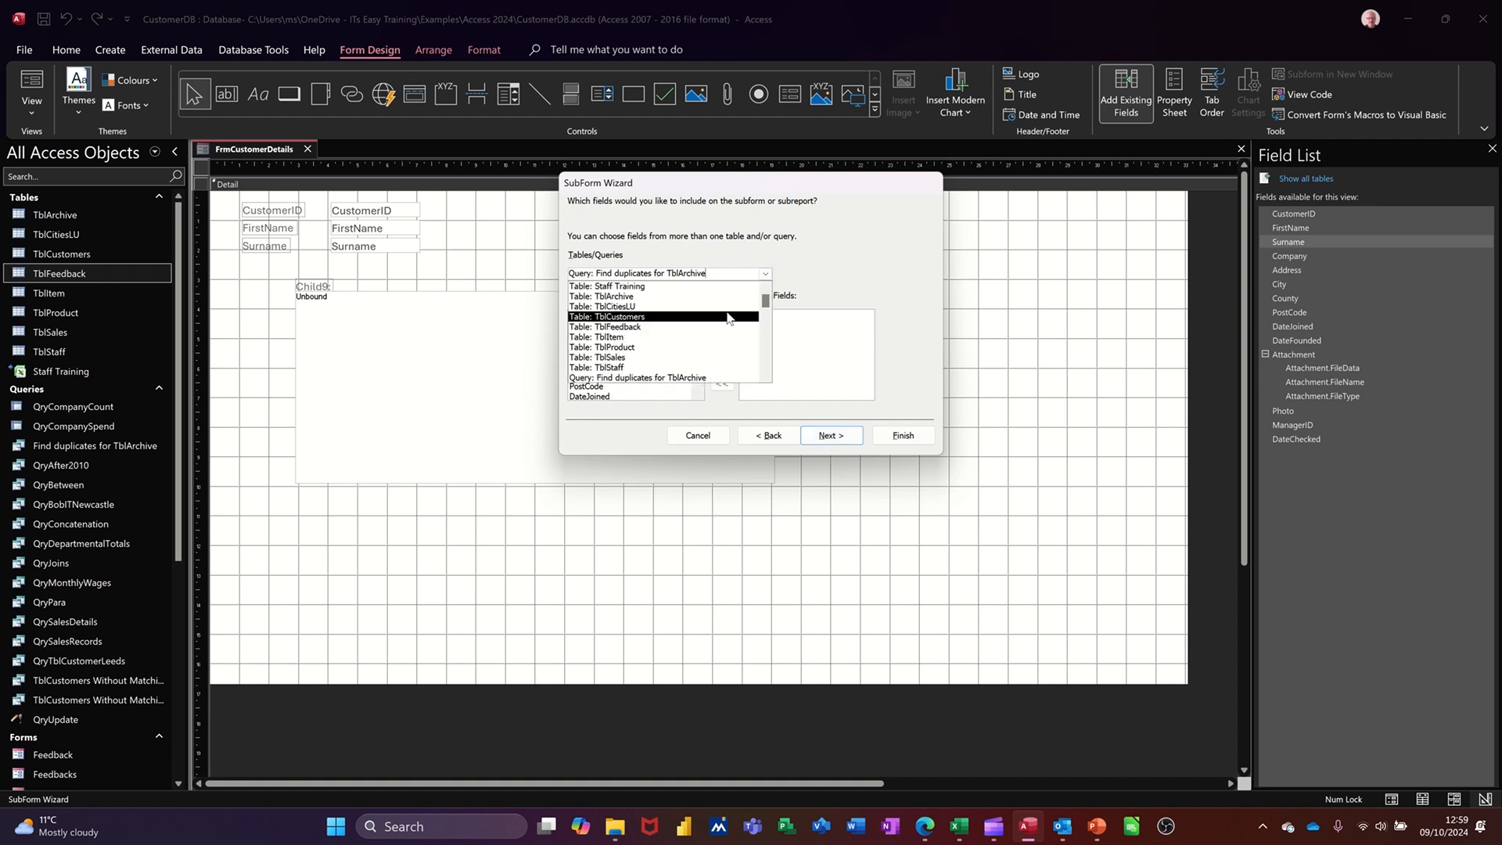
left_click(673, 327)
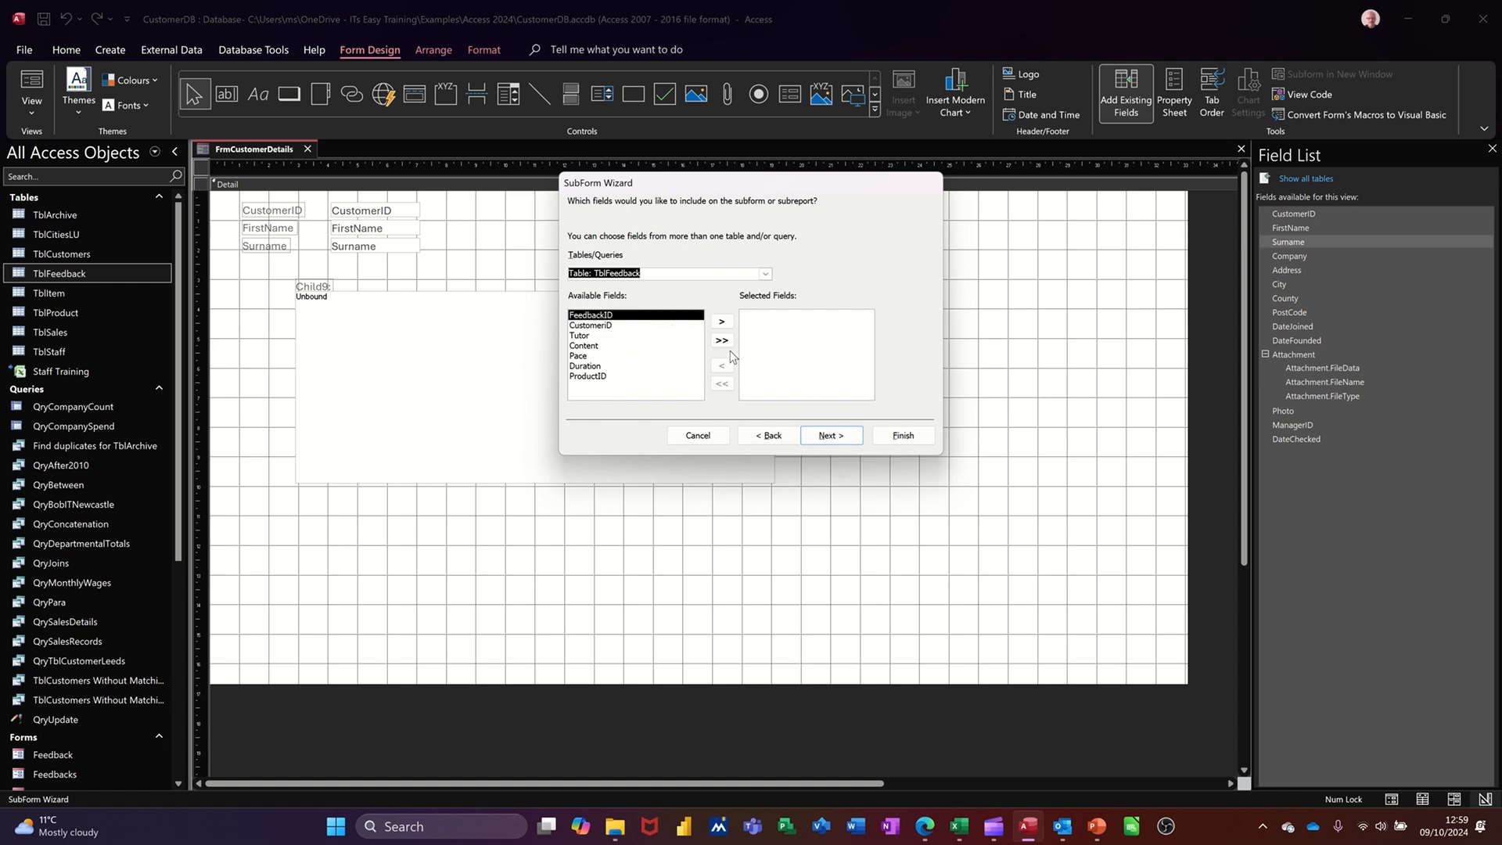
left_click(722, 341)
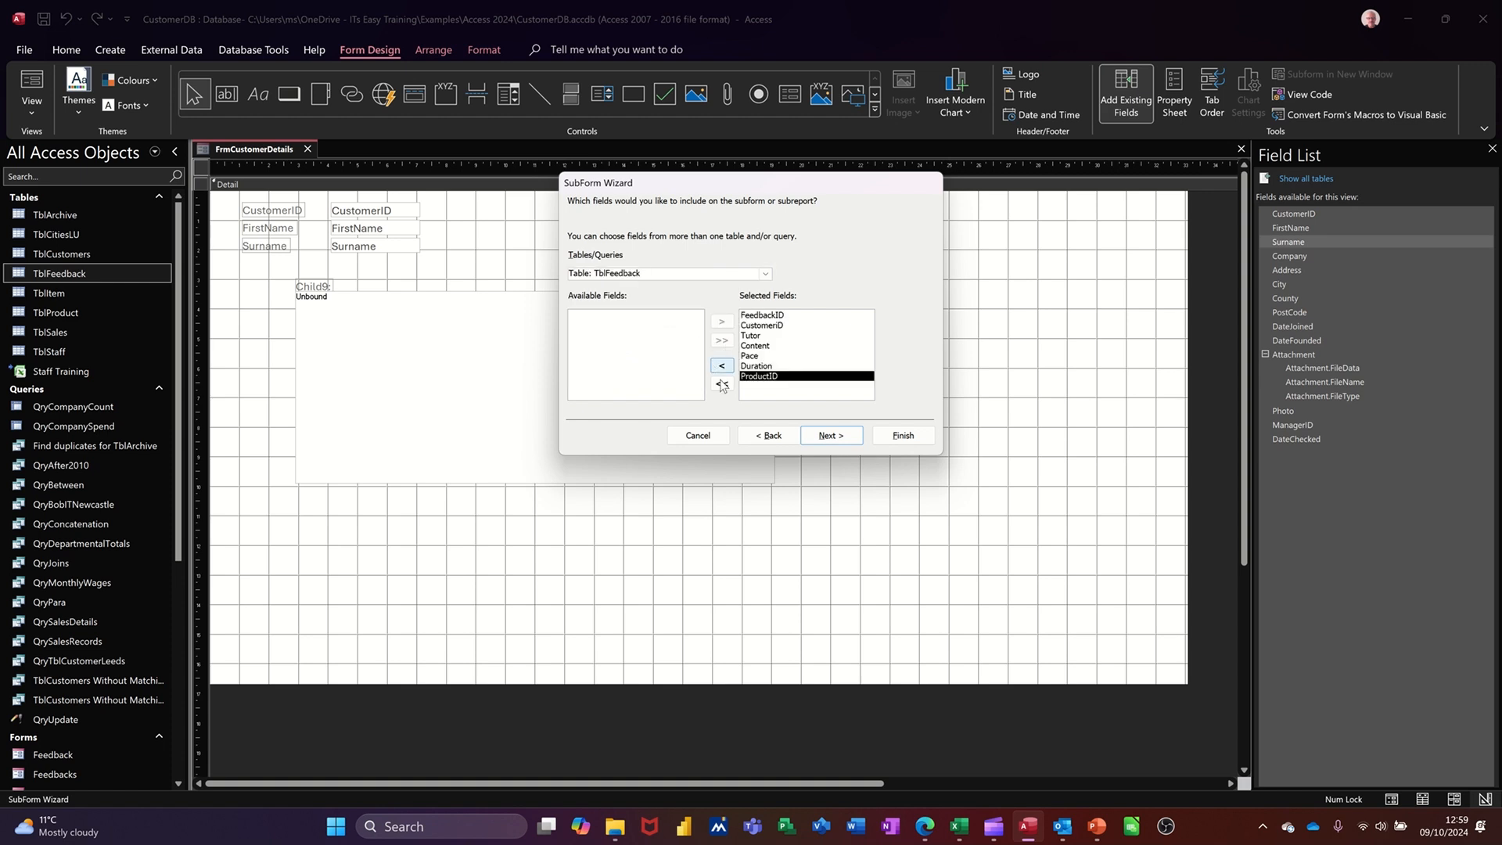
Step: Link the subform to TblCustomers using CustomerID and create it with the name Feedback Details
left_click(829, 440)
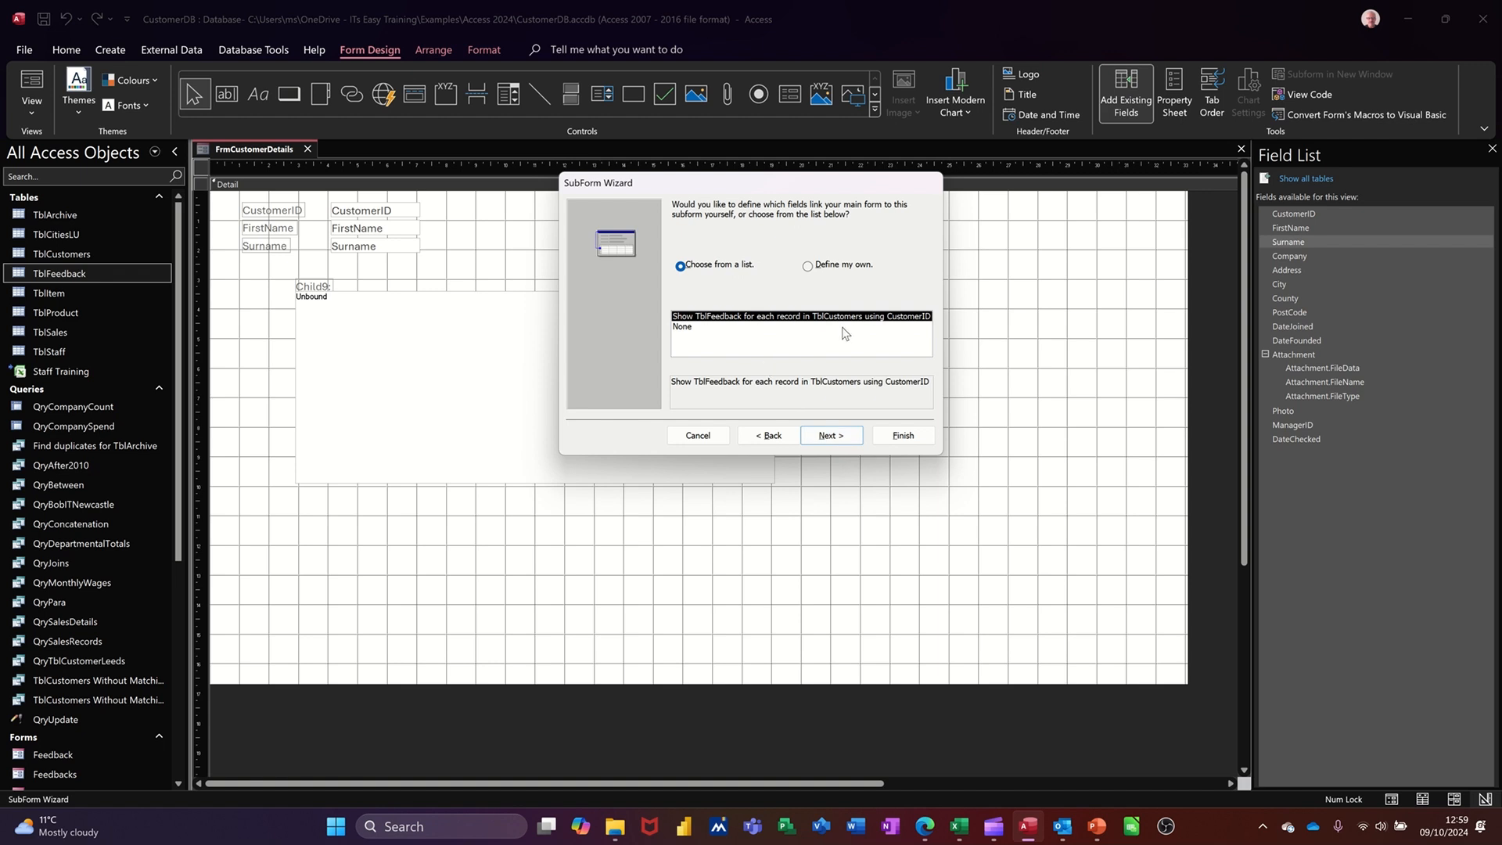
left_click(830, 442)
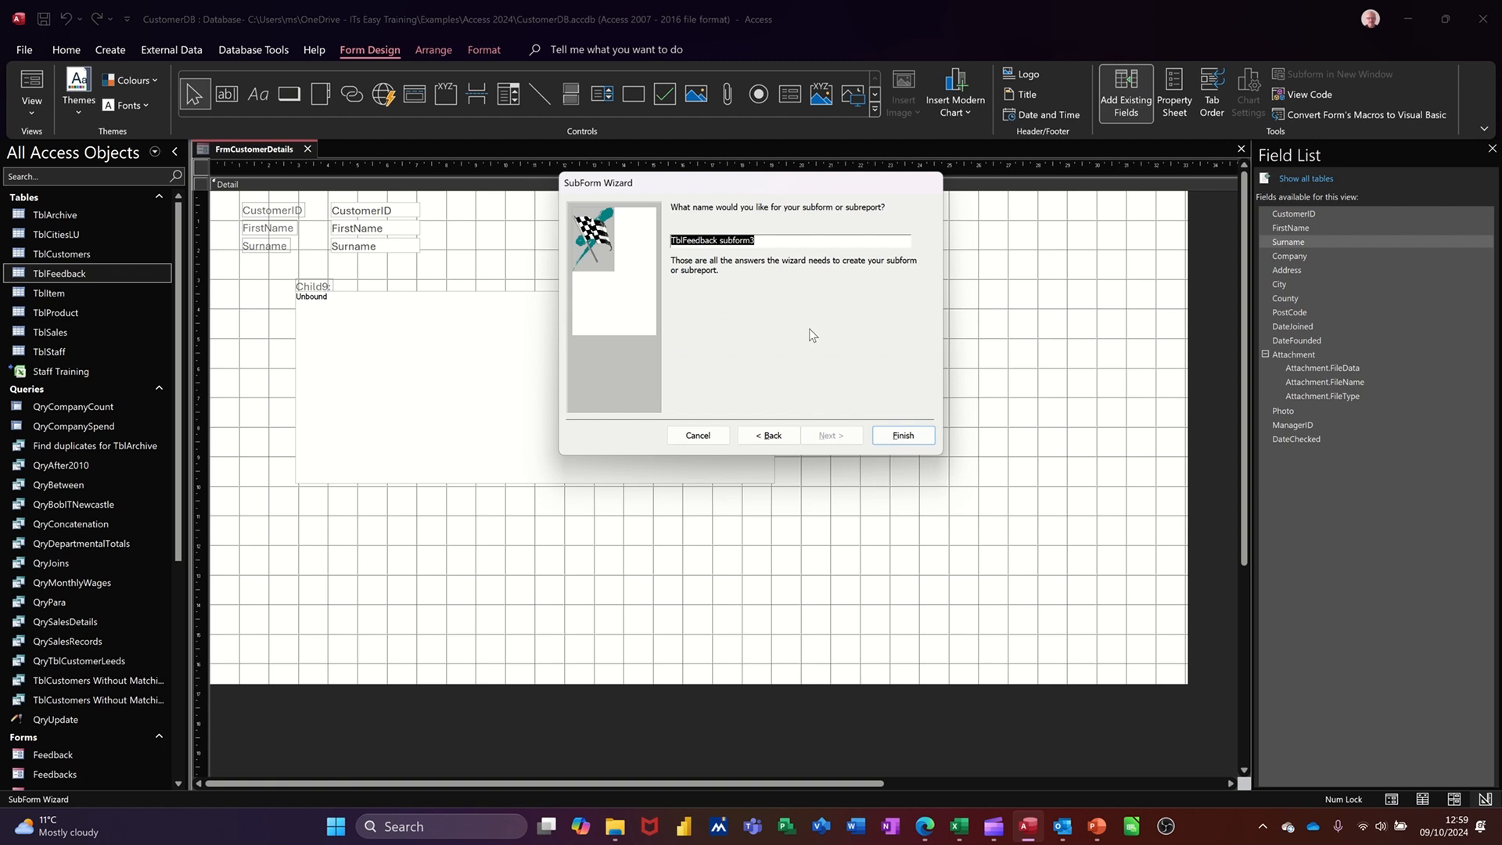
type("Fe")
left_click(889, 436)
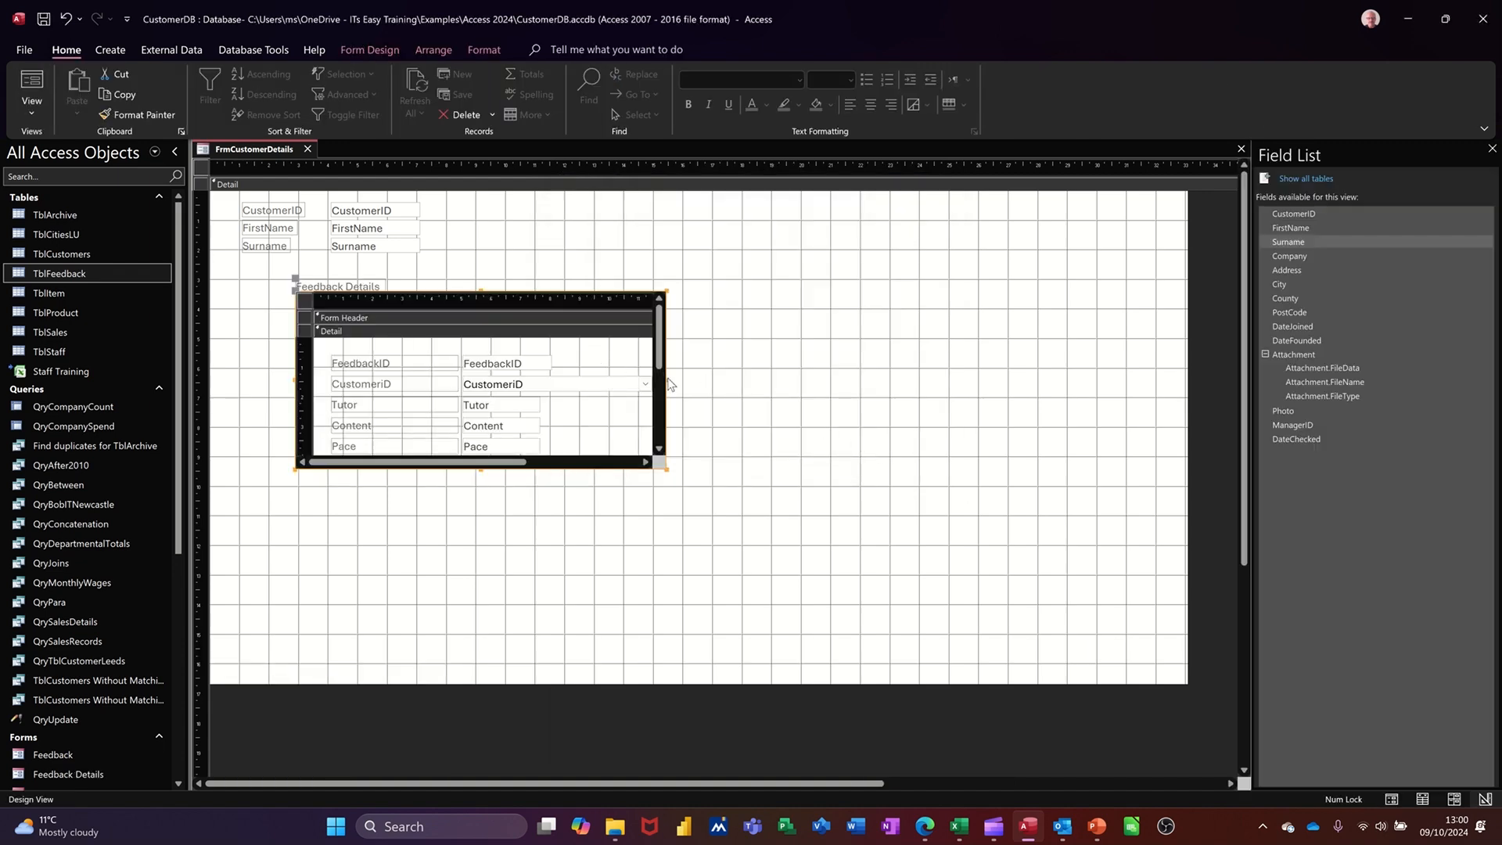
Step: Resize the Feedback Details subform to about 25 cm wide by 4.5 cm high and move it closer below the customer fields
left_click_drag(670, 382, 1033, 419)
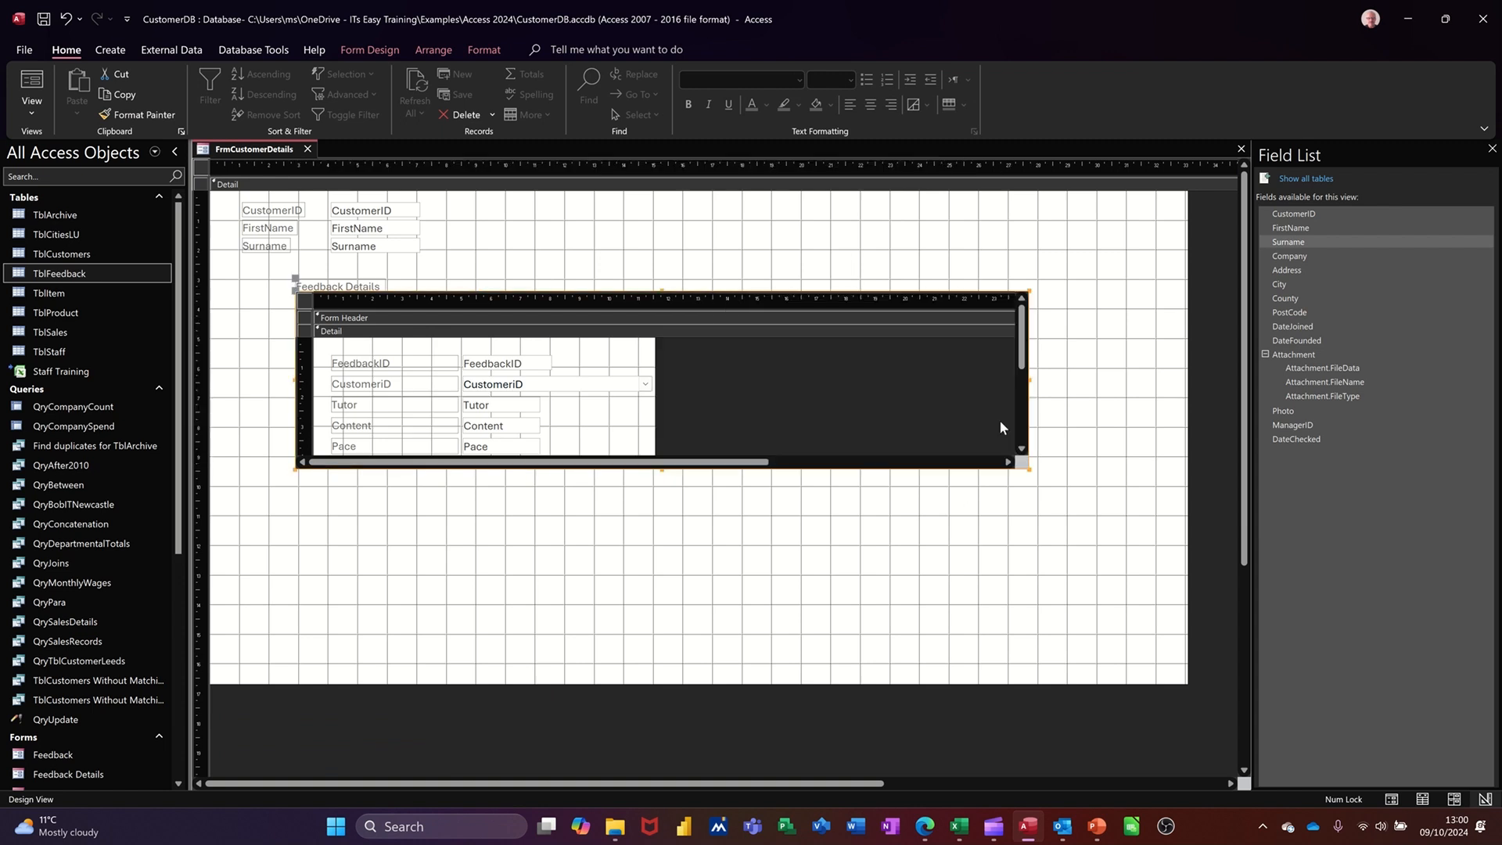
left_click(730, 274)
left_click_drag(730, 301, 670, 291)
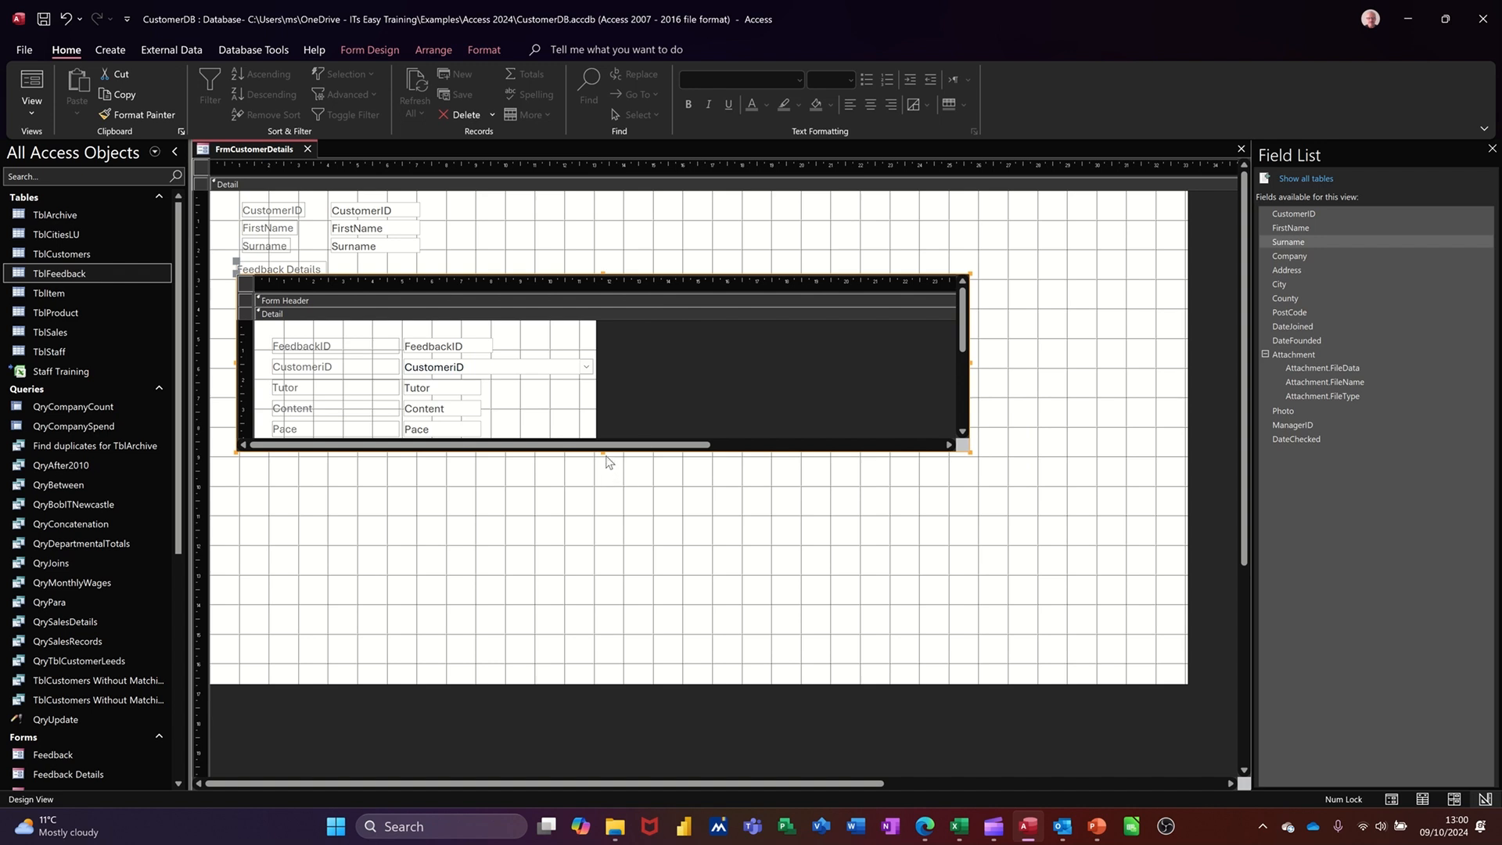
left_click_drag(602, 452, 608, 415)
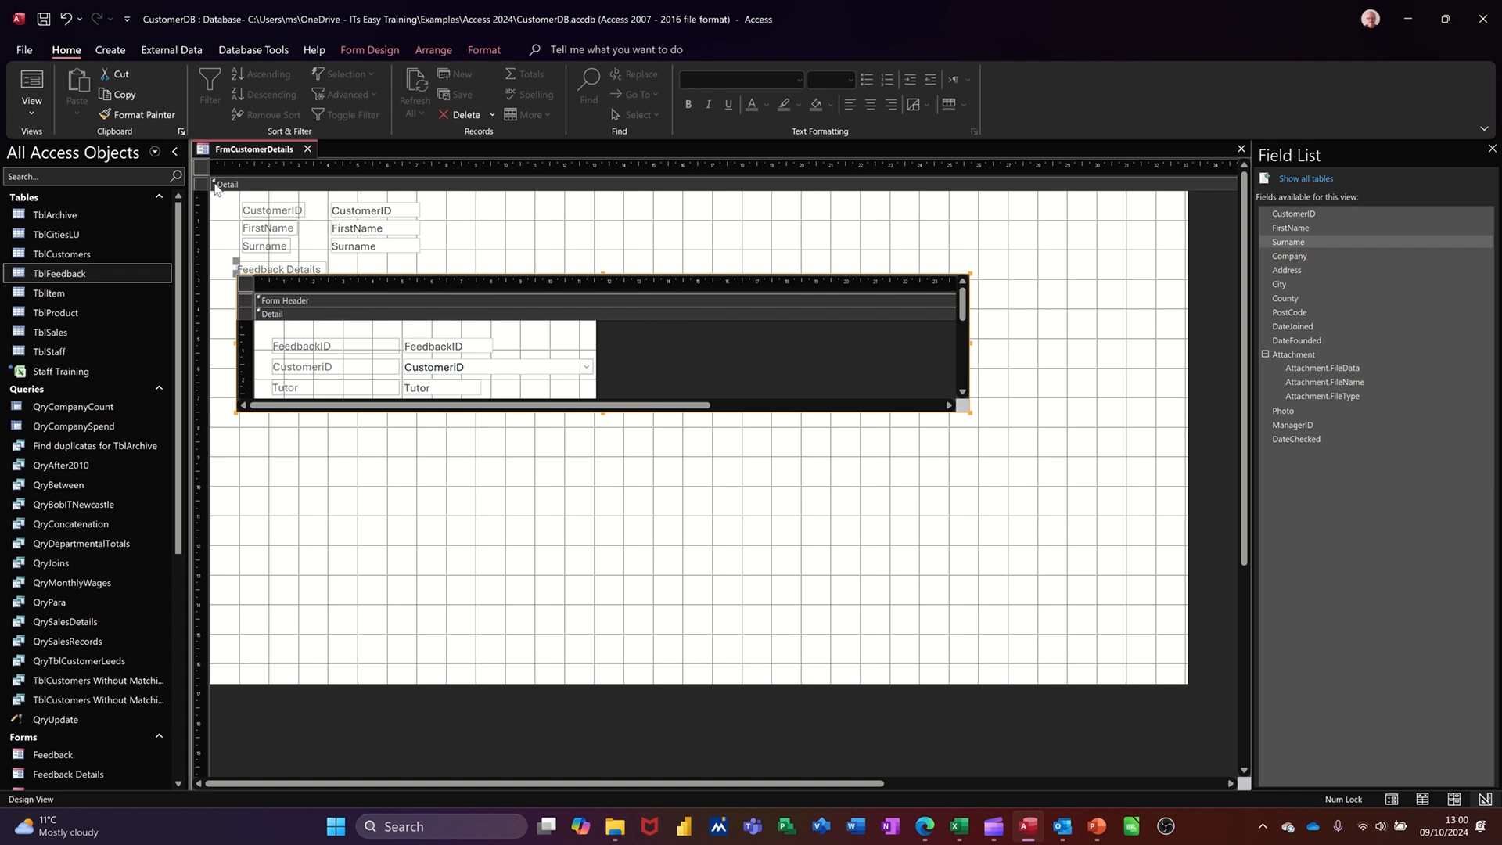
Step: Show FrmCustomerDetails in Form view and fit the subform's CustomerID column width to its contents
left_click(32, 84)
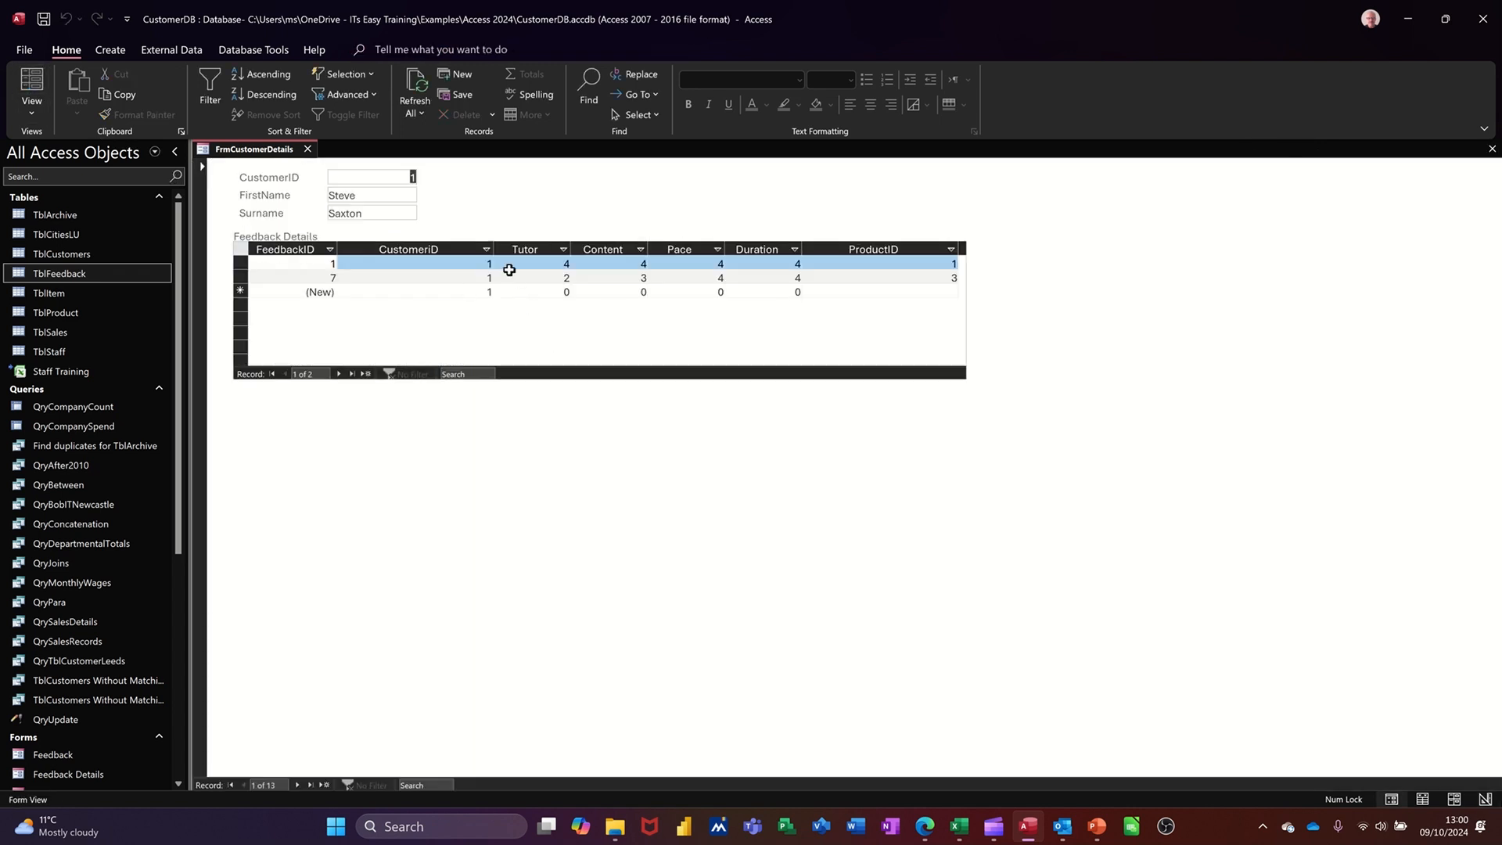
double_click(495, 246)
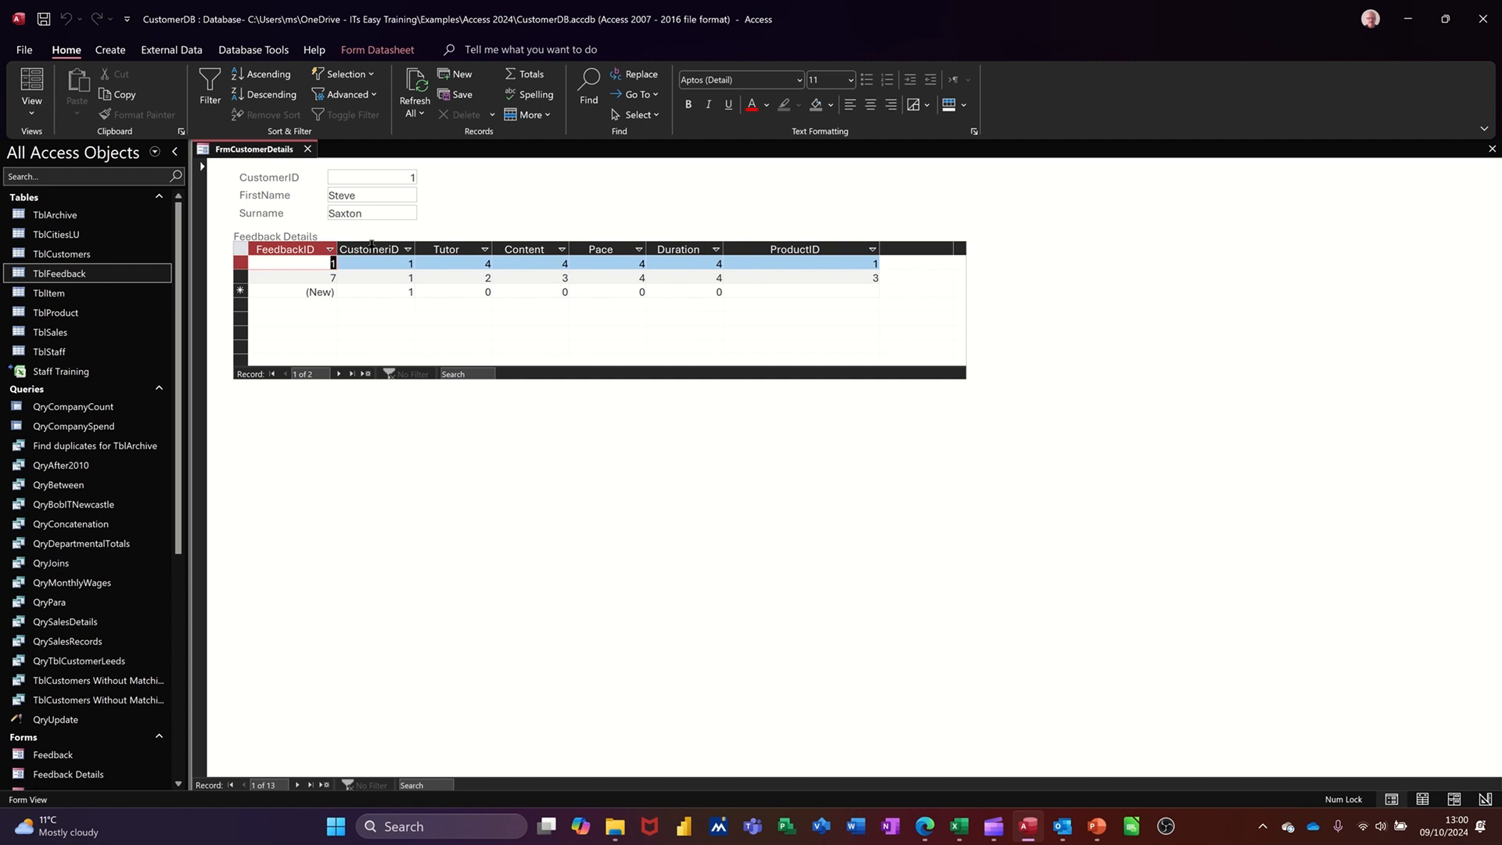
Step: Hide the CustomerID column in the Feedback Details subform
left_click(374, 249)
right_click(374, 250)
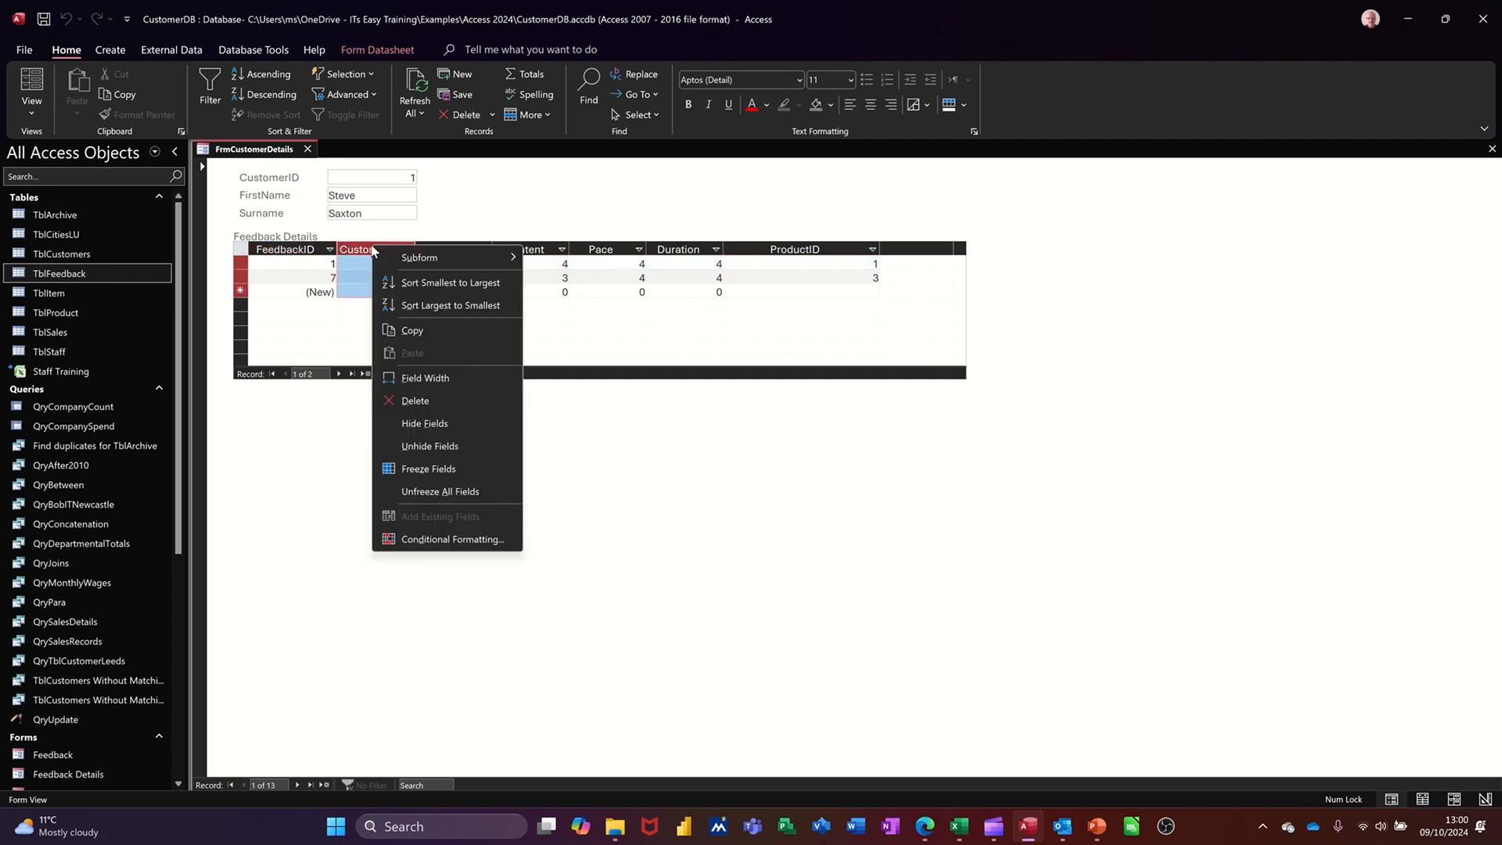
left_click(424, 423)
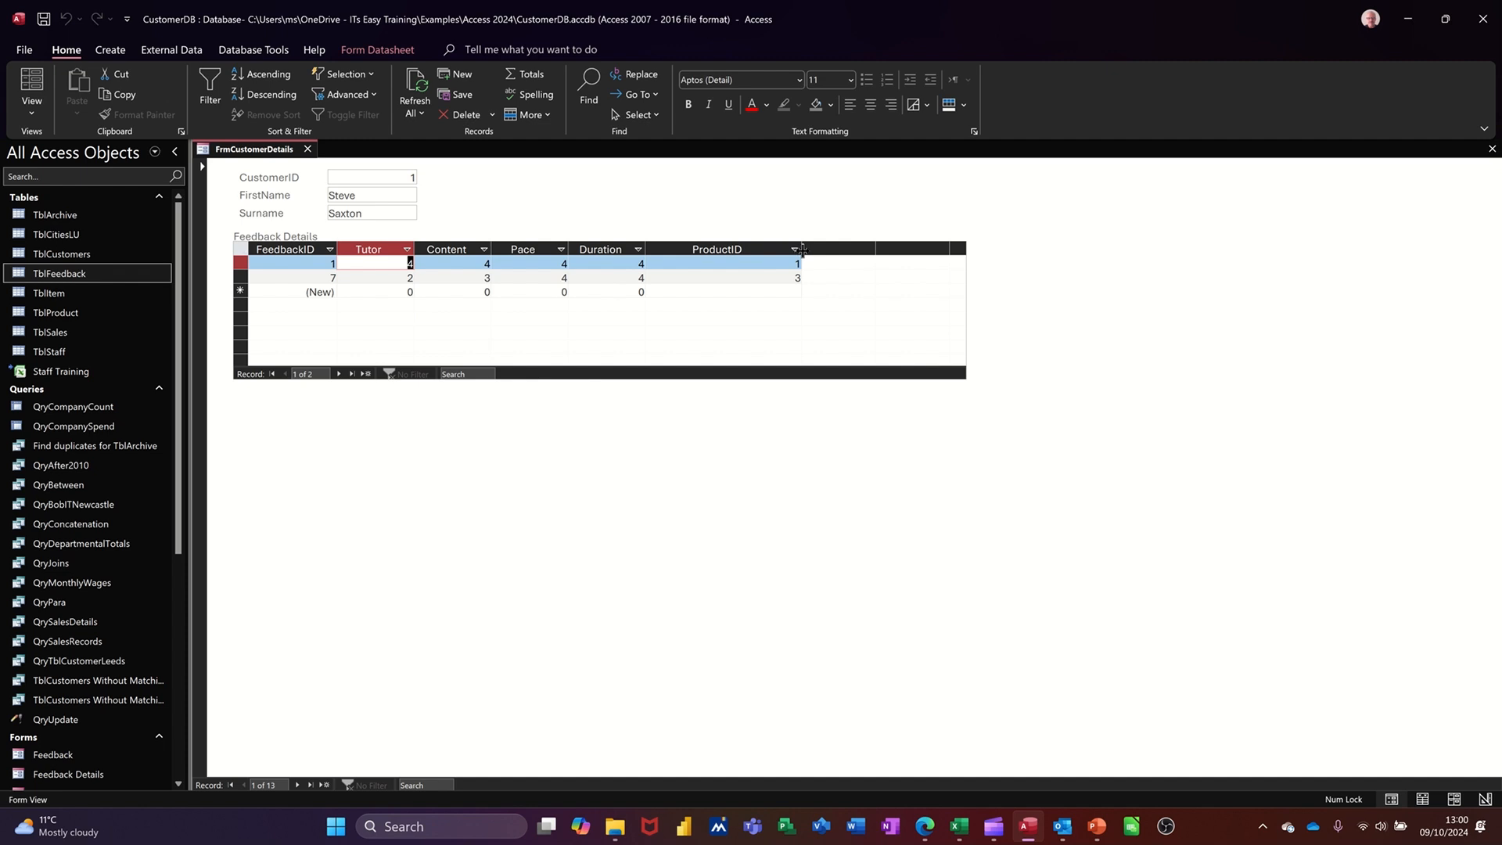
Step: Fit the subform's ProductID column to its contents and move it between FeedbackID and Tutor
double_click(801, 249)
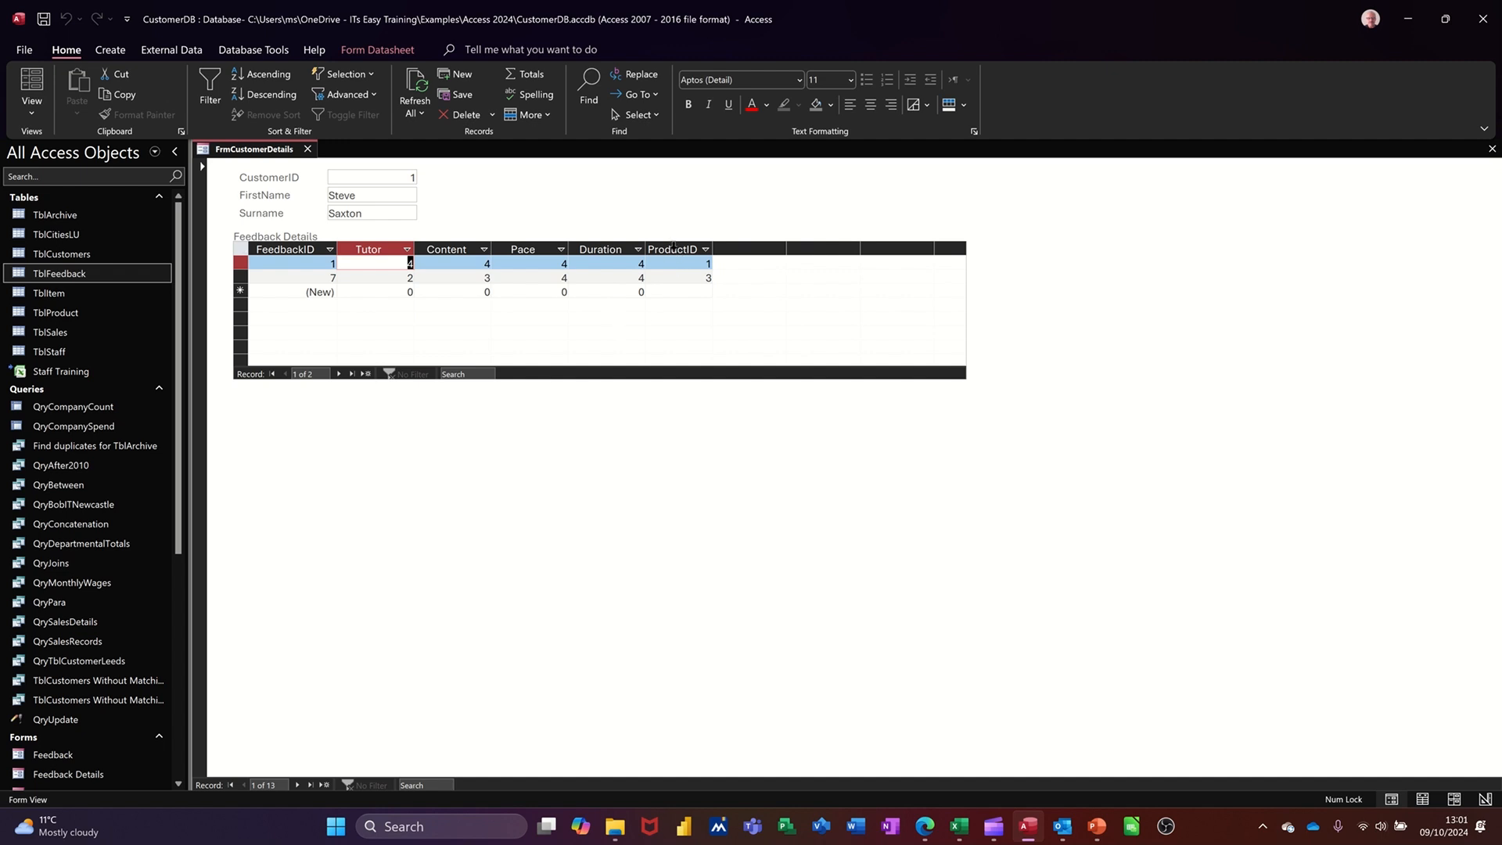
left_click(674, 249)
left_click_drag(673, 249, 395, 258)
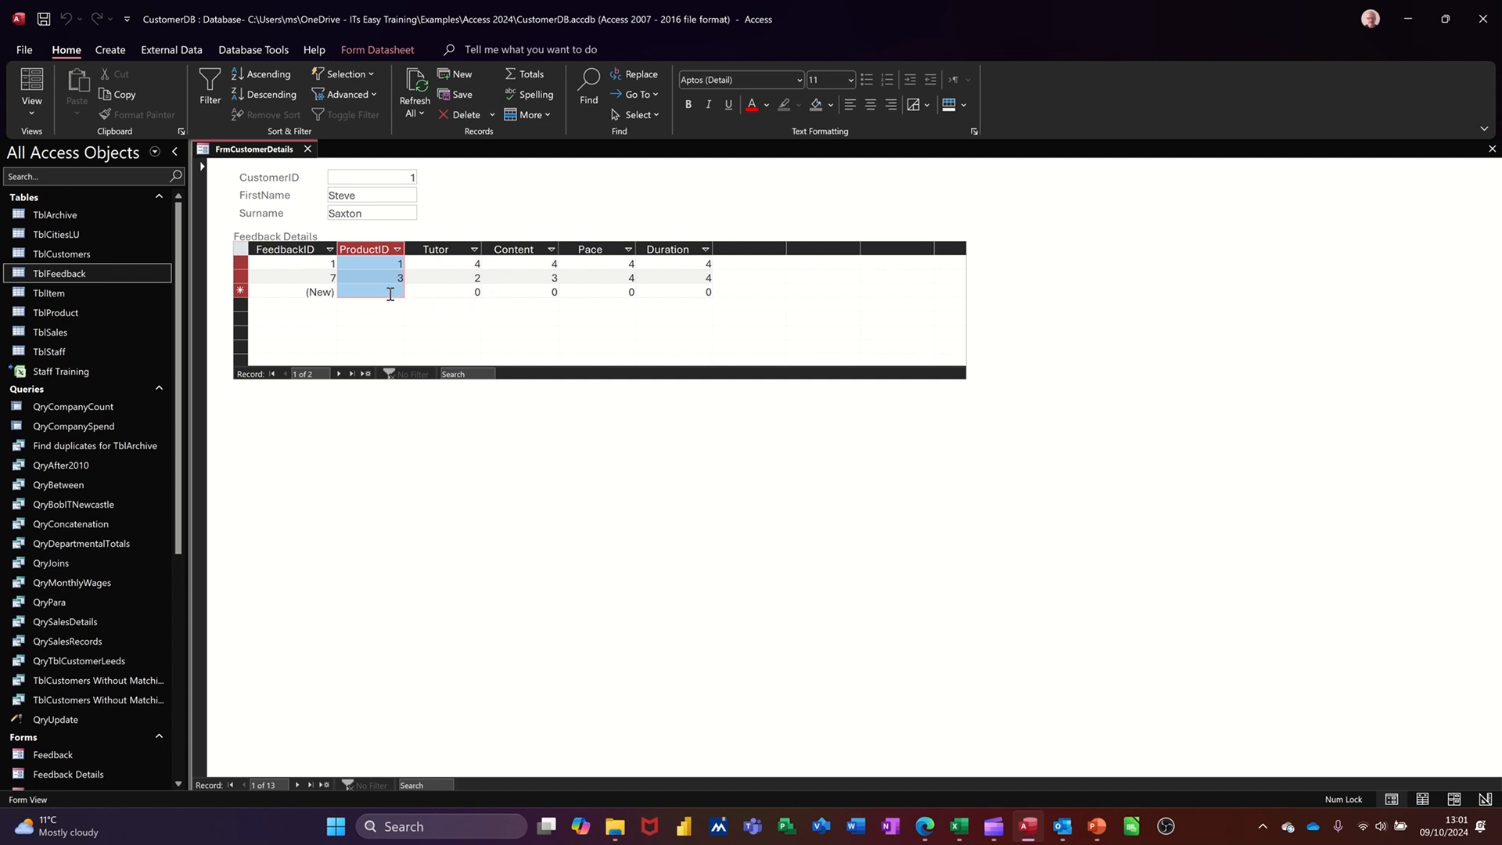
Step: Start a new feedback record for customer 1 in the subform with ProductID 4 (Project)
left_click(390, 293)
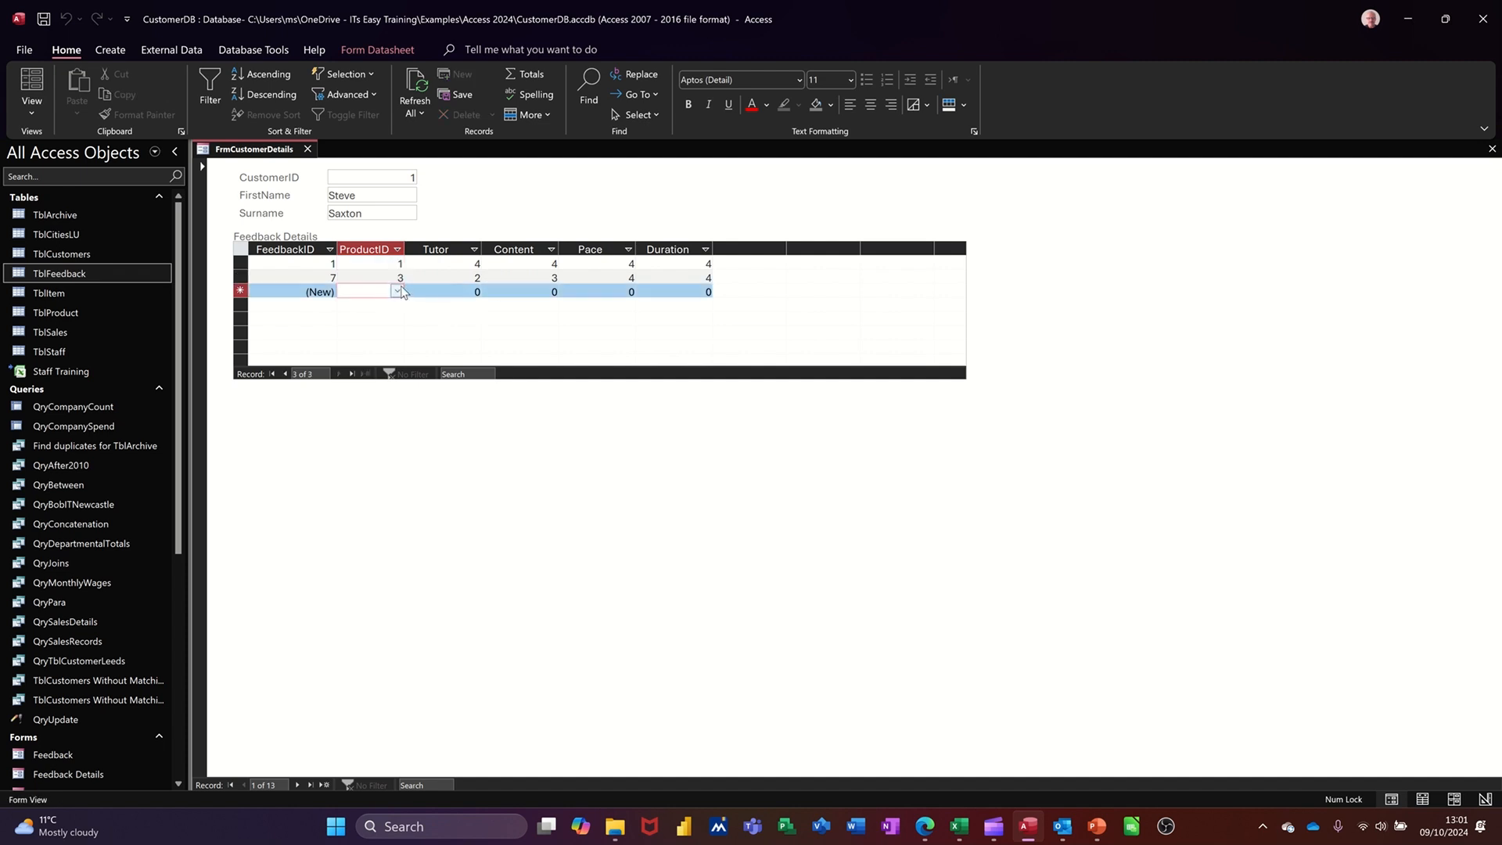
left_click(399, 291)
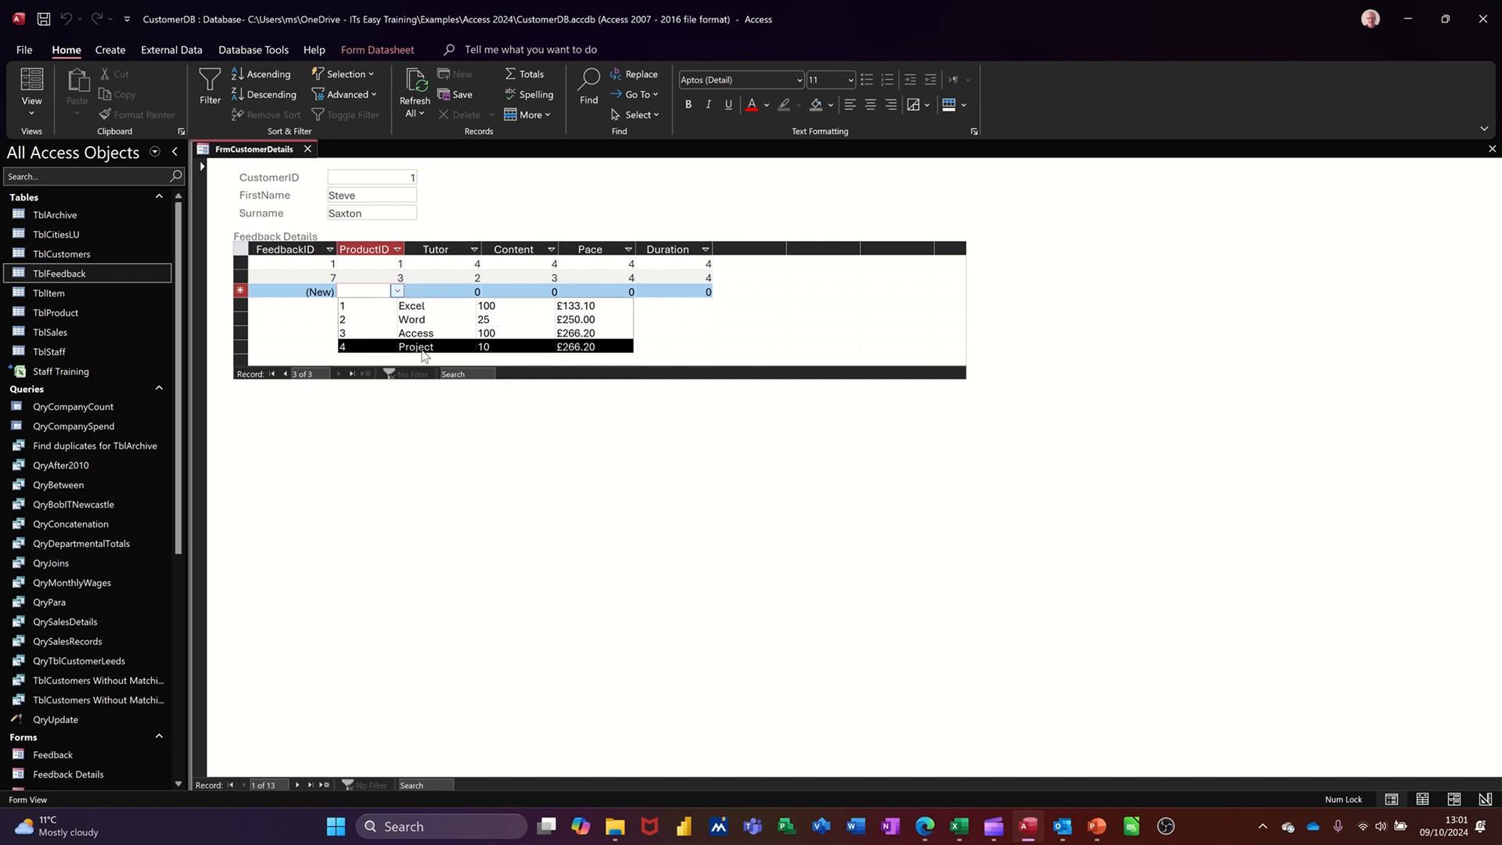
left_click(423, 347)
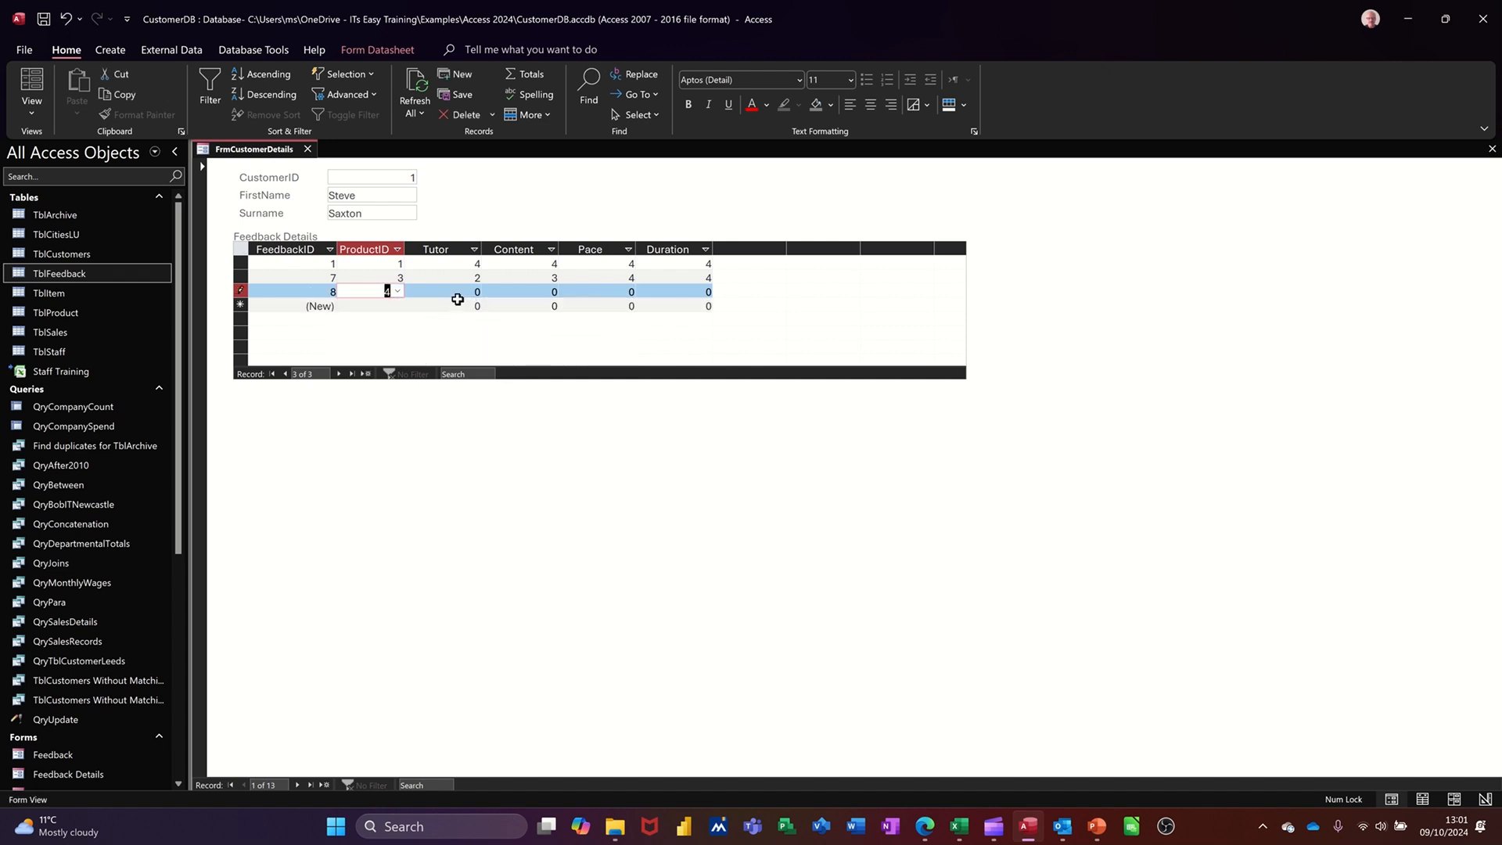
Step: Rate the new feedback record 4 for each of Tutor, Content, Pace and Duration and commit it
left_click(460, 305)
left_click(474, 293)
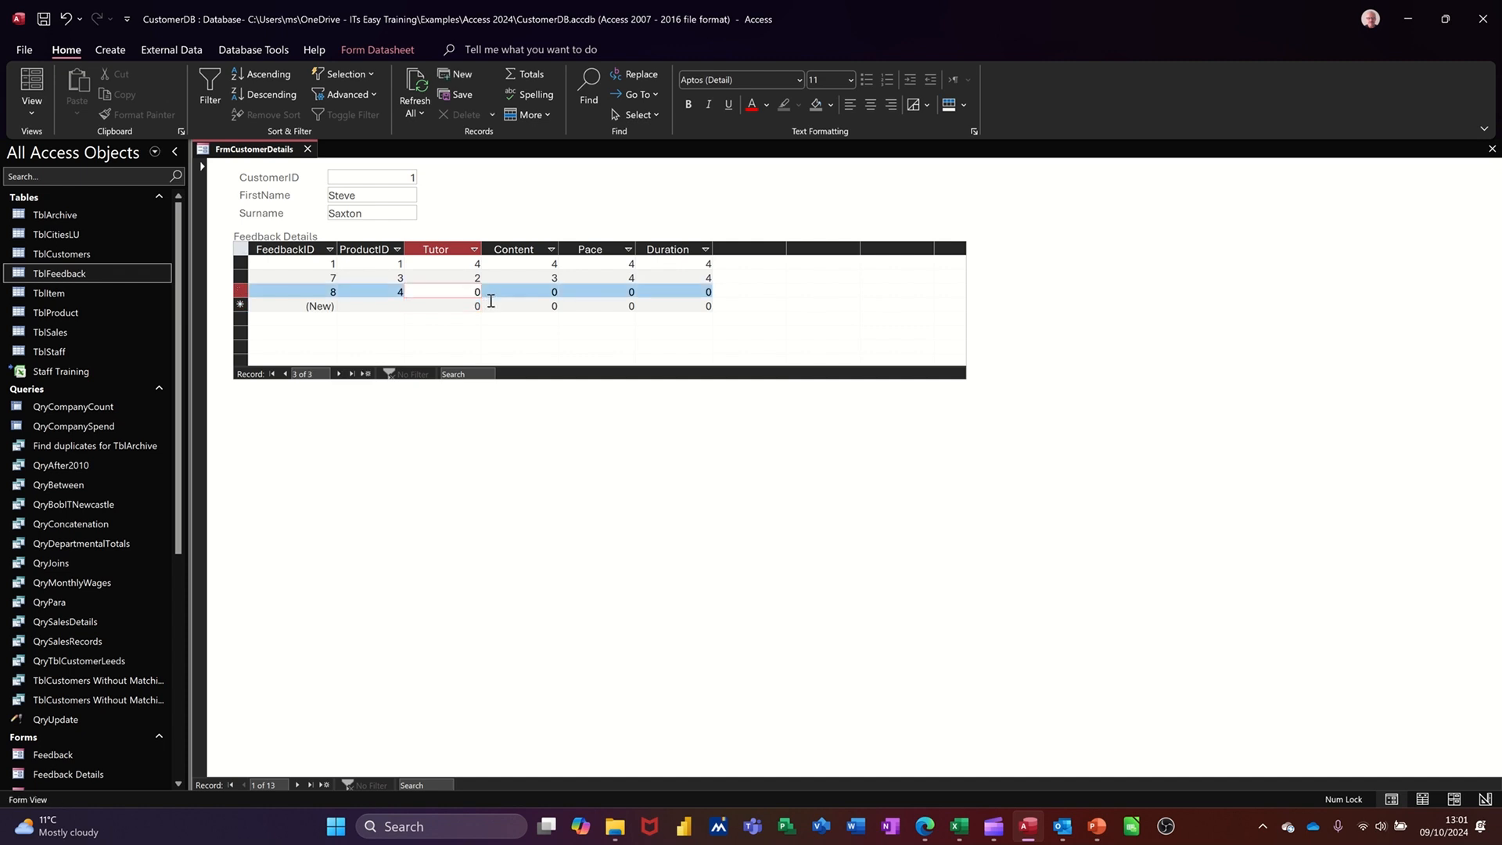
type("4")
key("Tab")
type("4")
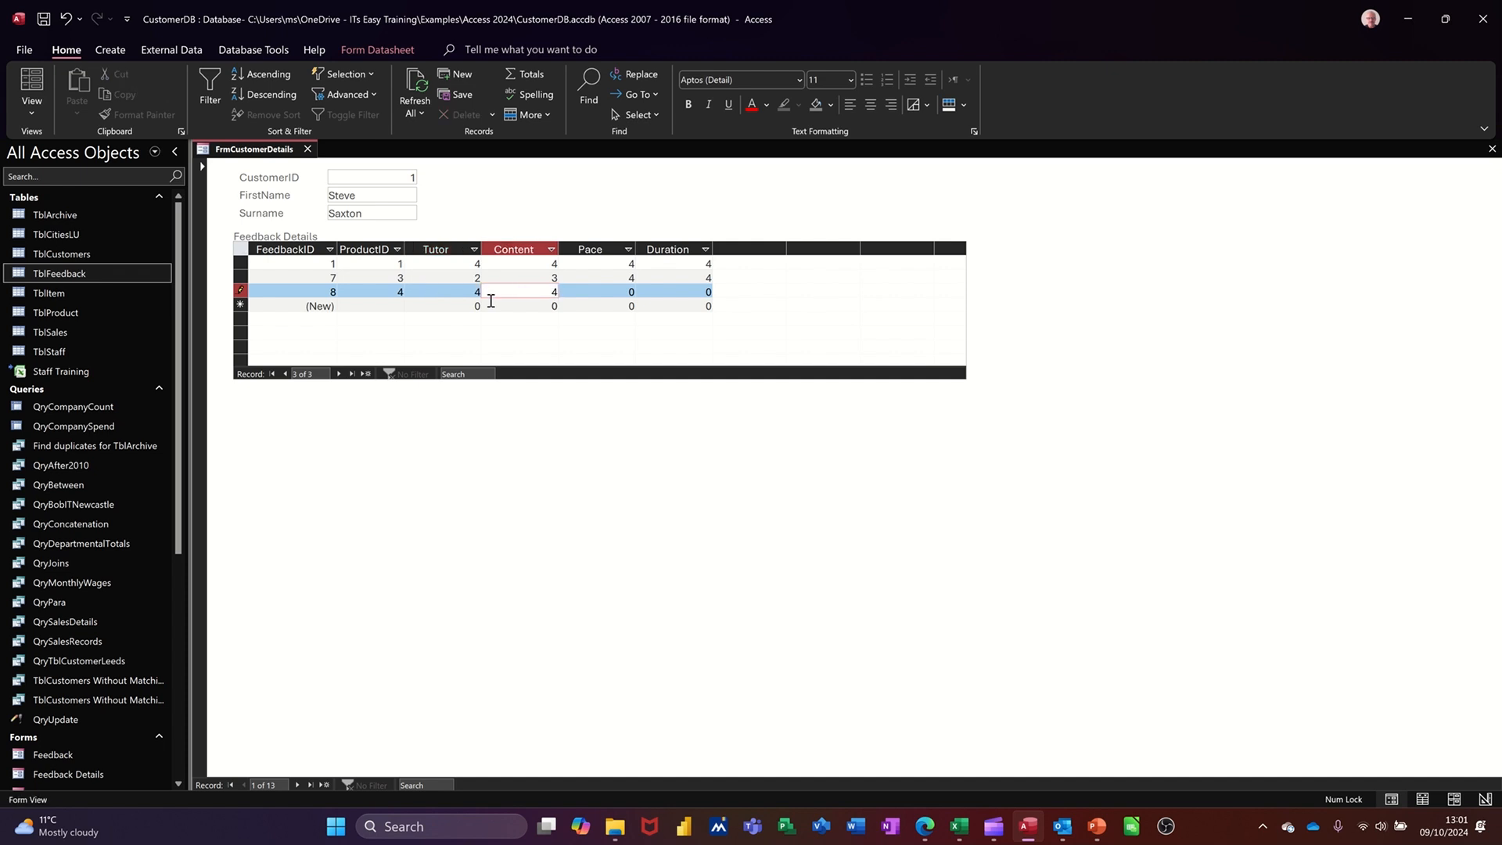
key("Tab")
type("4")
key("Tab")
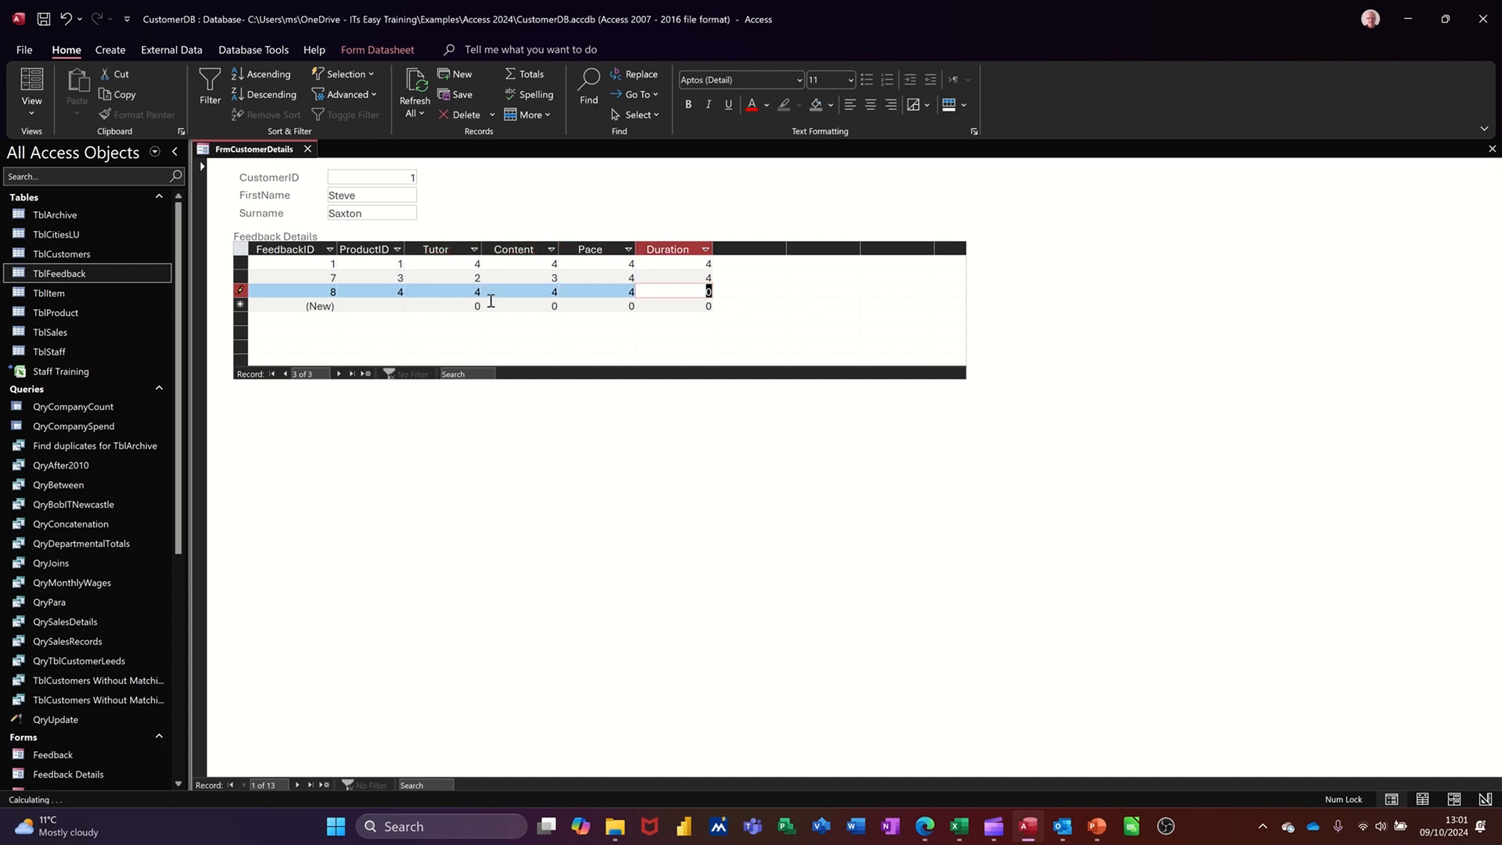
type("4")
key("Tab")
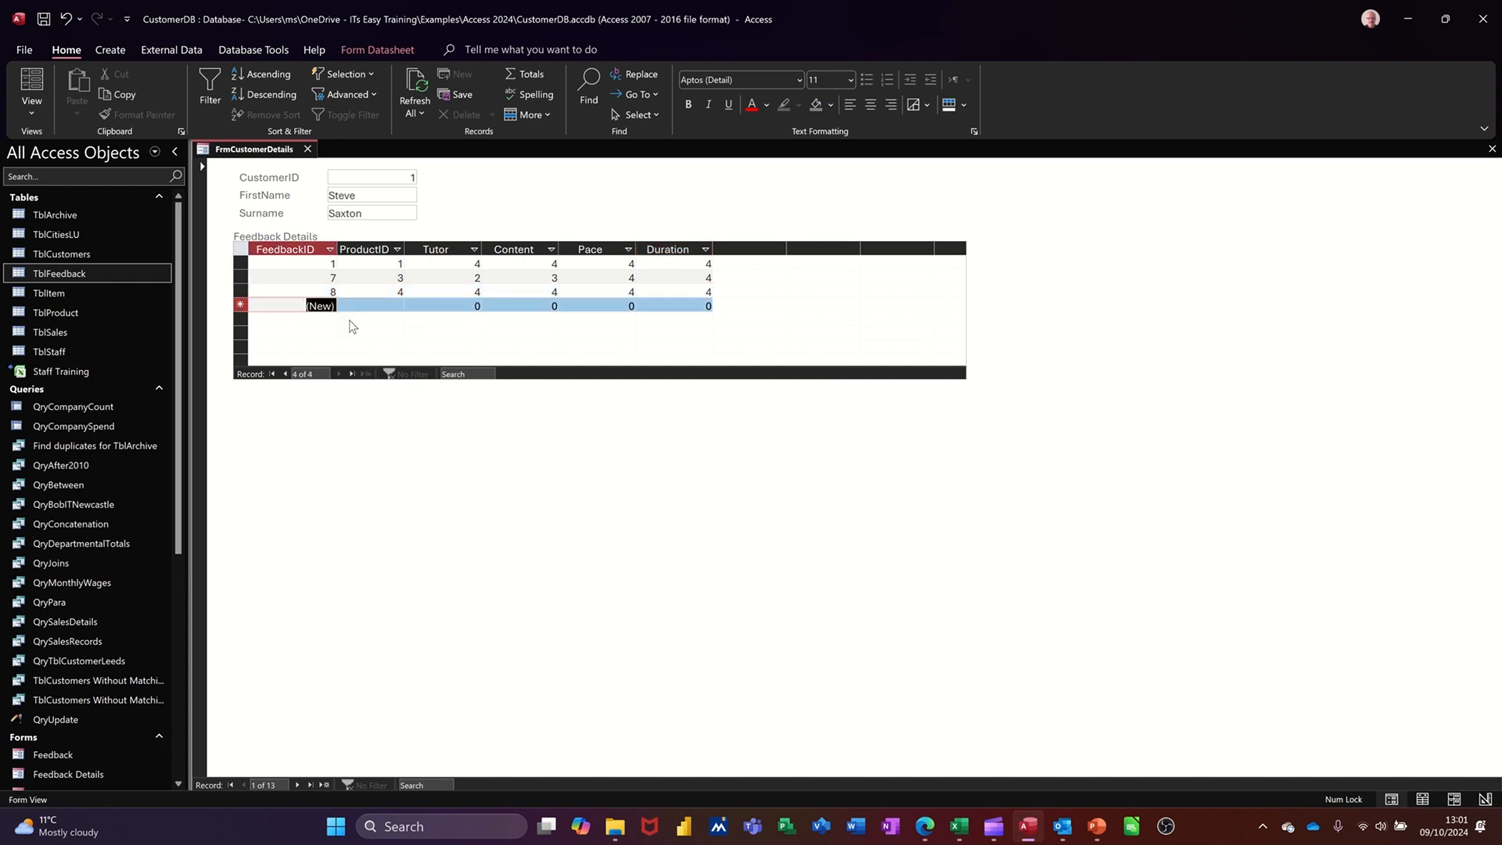
Step: Check TblFeedback for the newly added feedback record, then close the table
left_click(84, 273)
double_click(81, 275)
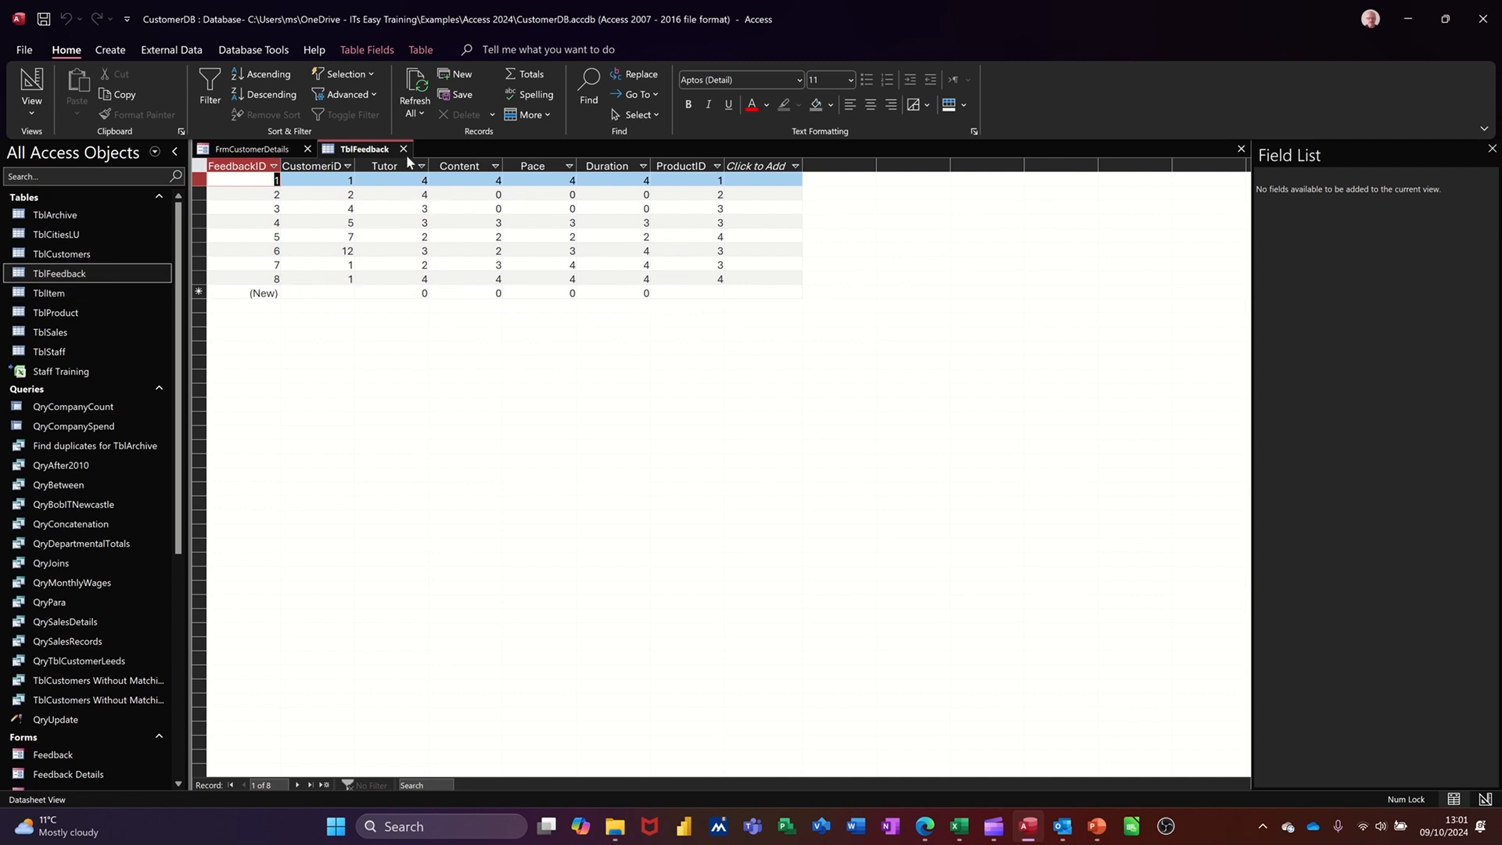
left_click(403, 149)
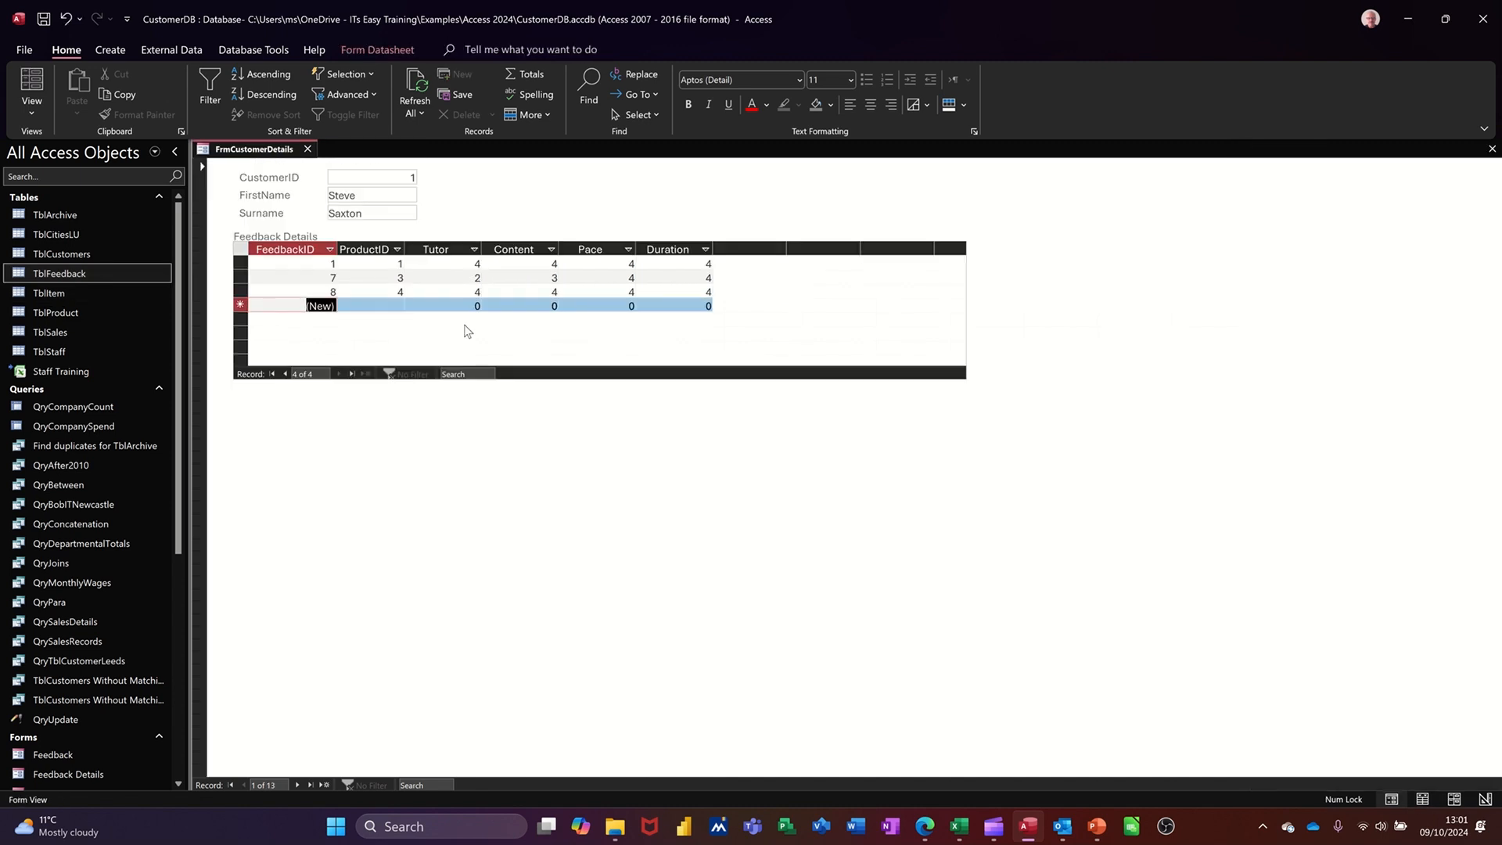
Step: Browse the customers in FrmCustomerDetails up to customer 7, viewing each one's linked feedback, and save the form
left_click(298, 784)
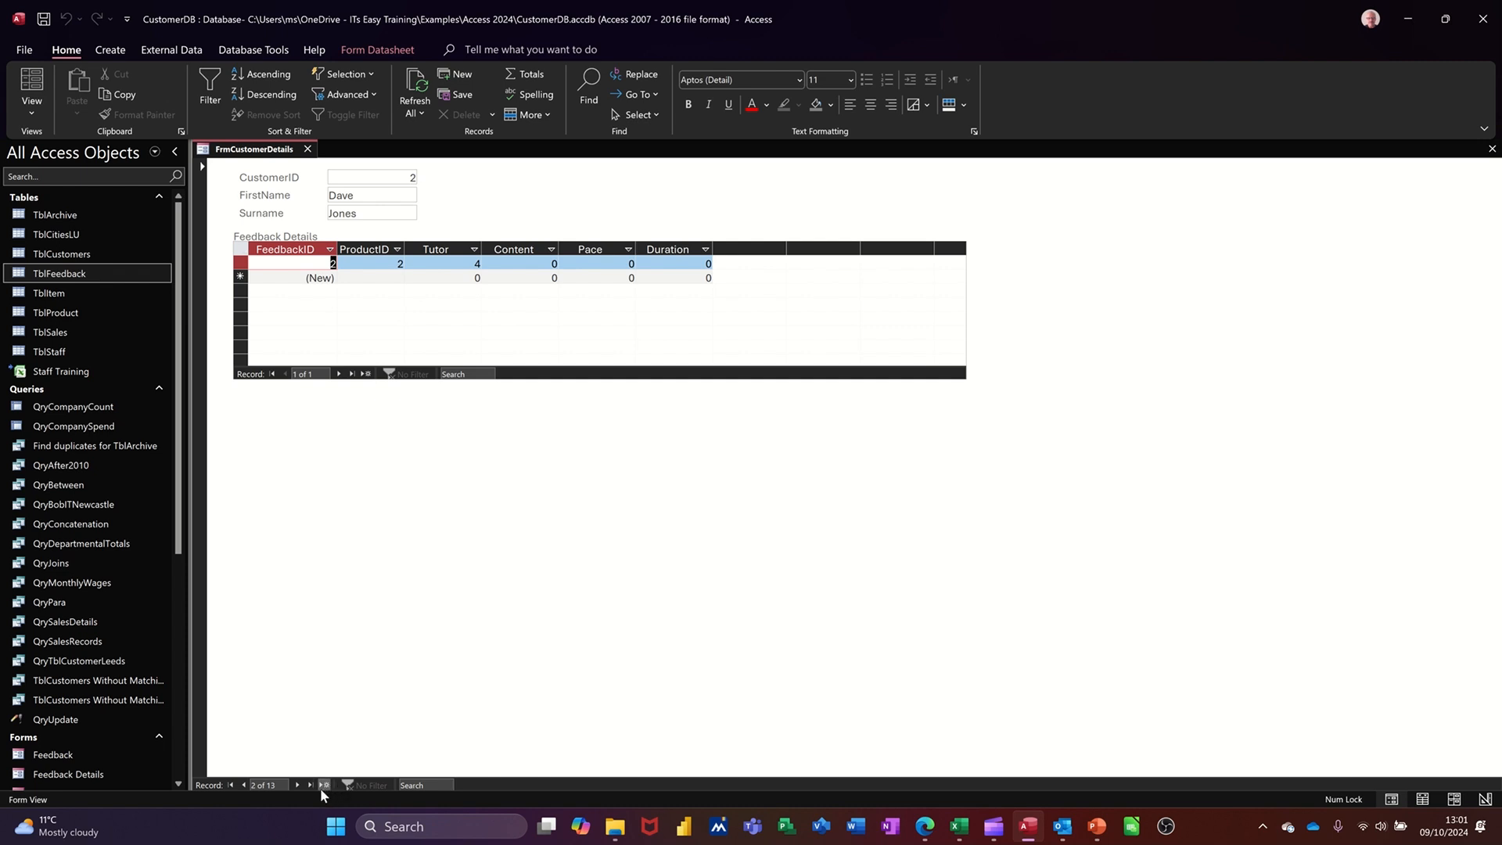
left_click(298, 787)
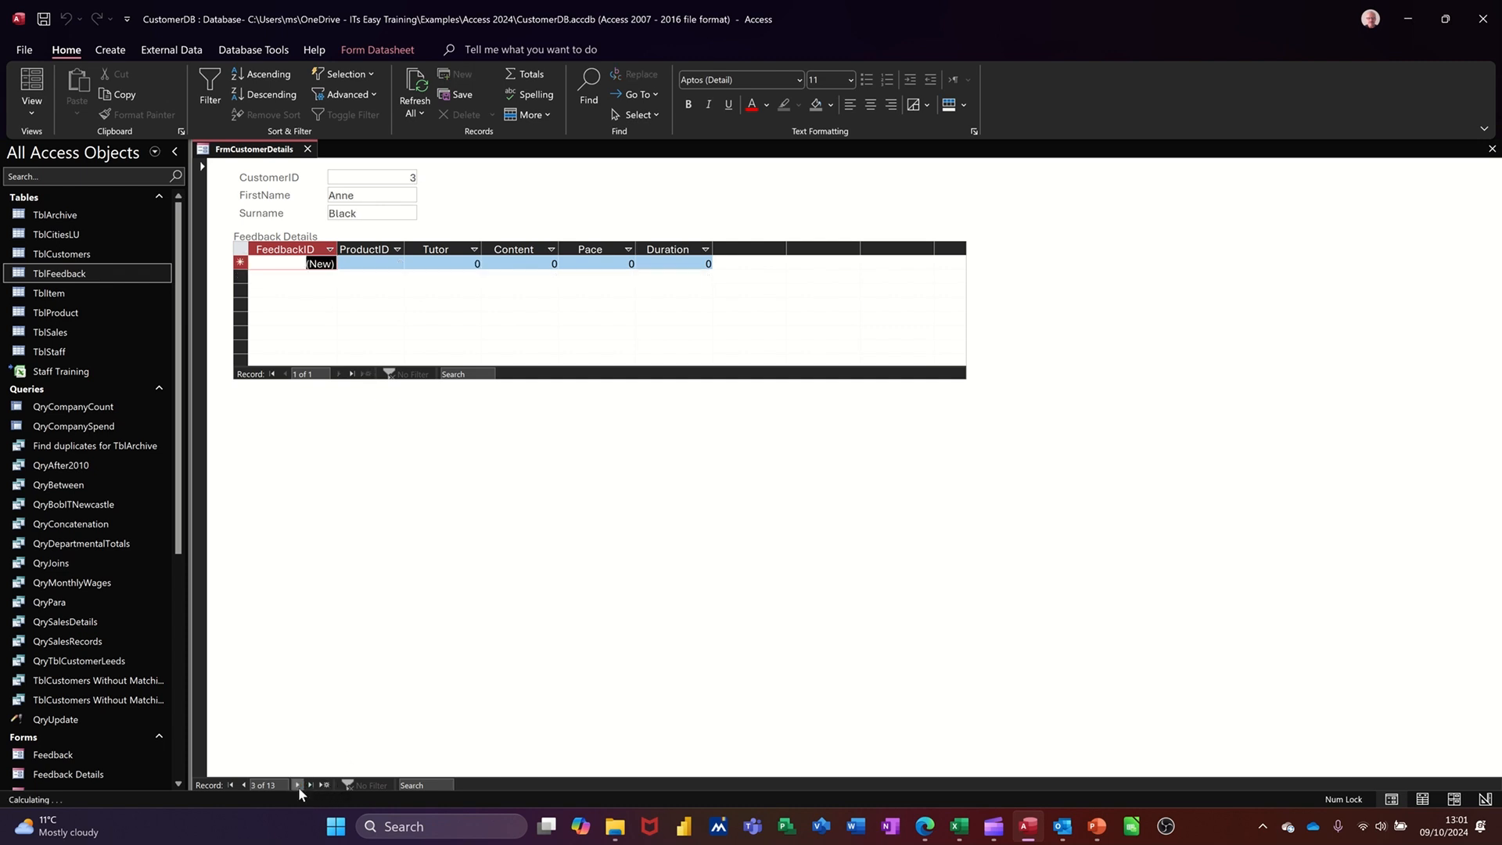
left_click(298, 787)
left_click(298, 786)
left_click(299, 785)
left_click(298, 785)
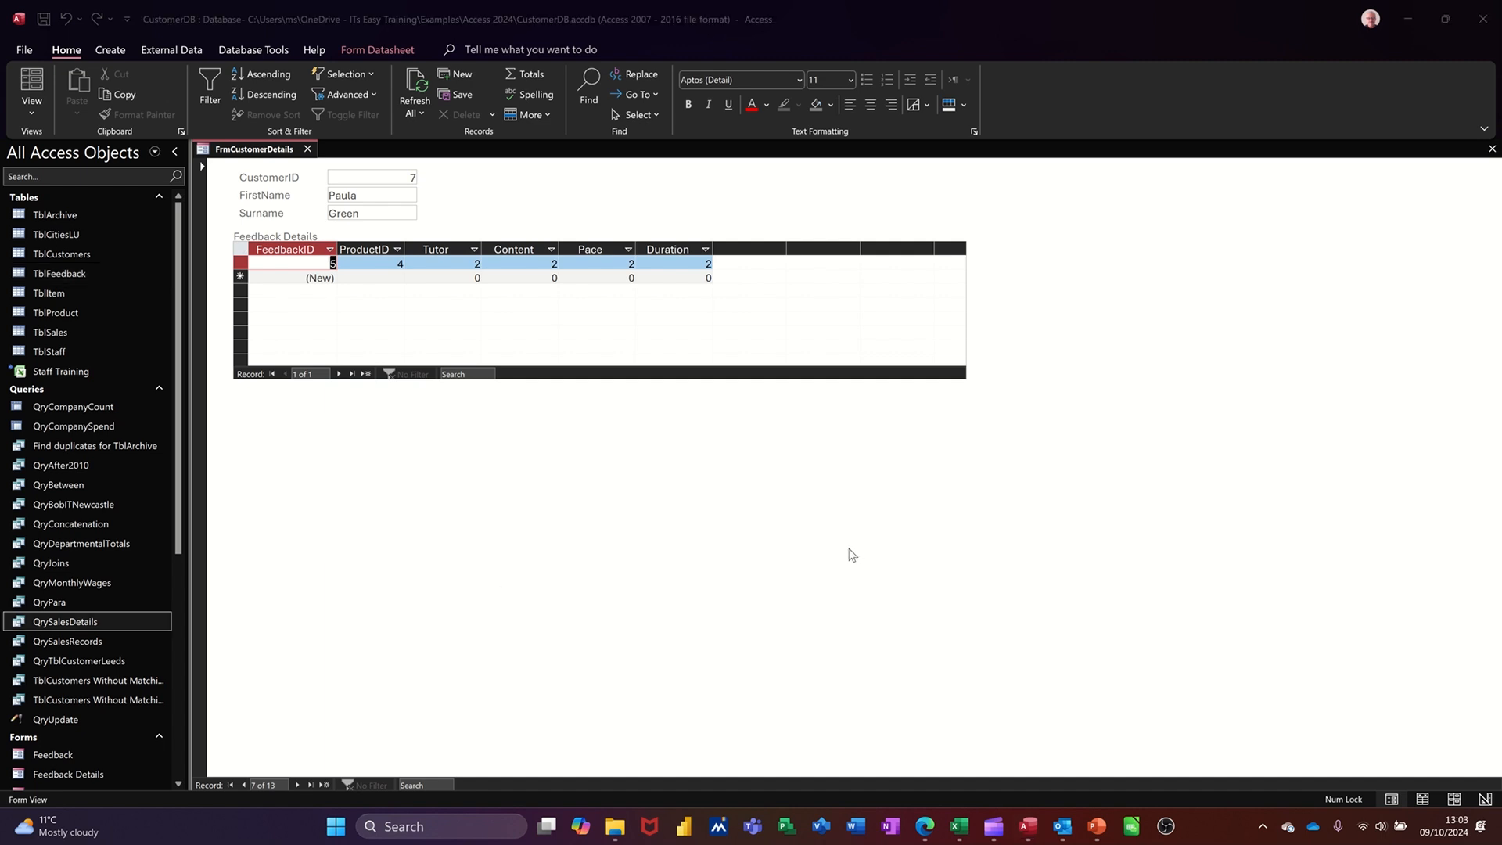
left_click(44, 17)
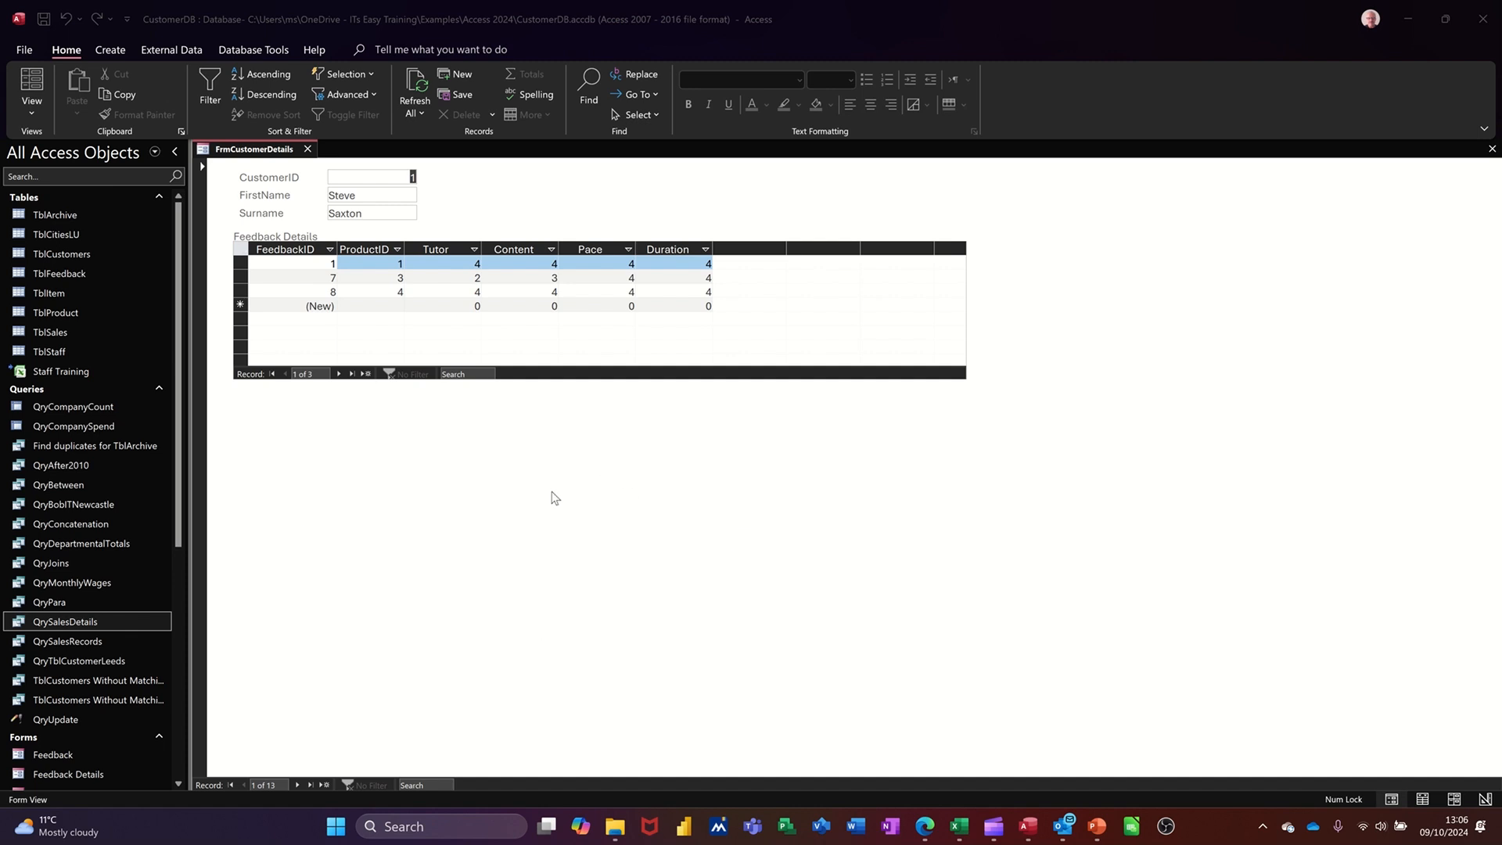
Step: Open QrySalesDetails and start a new sale with ProductID 3 (Access) and a Qty of 10
double_click(65, 626)
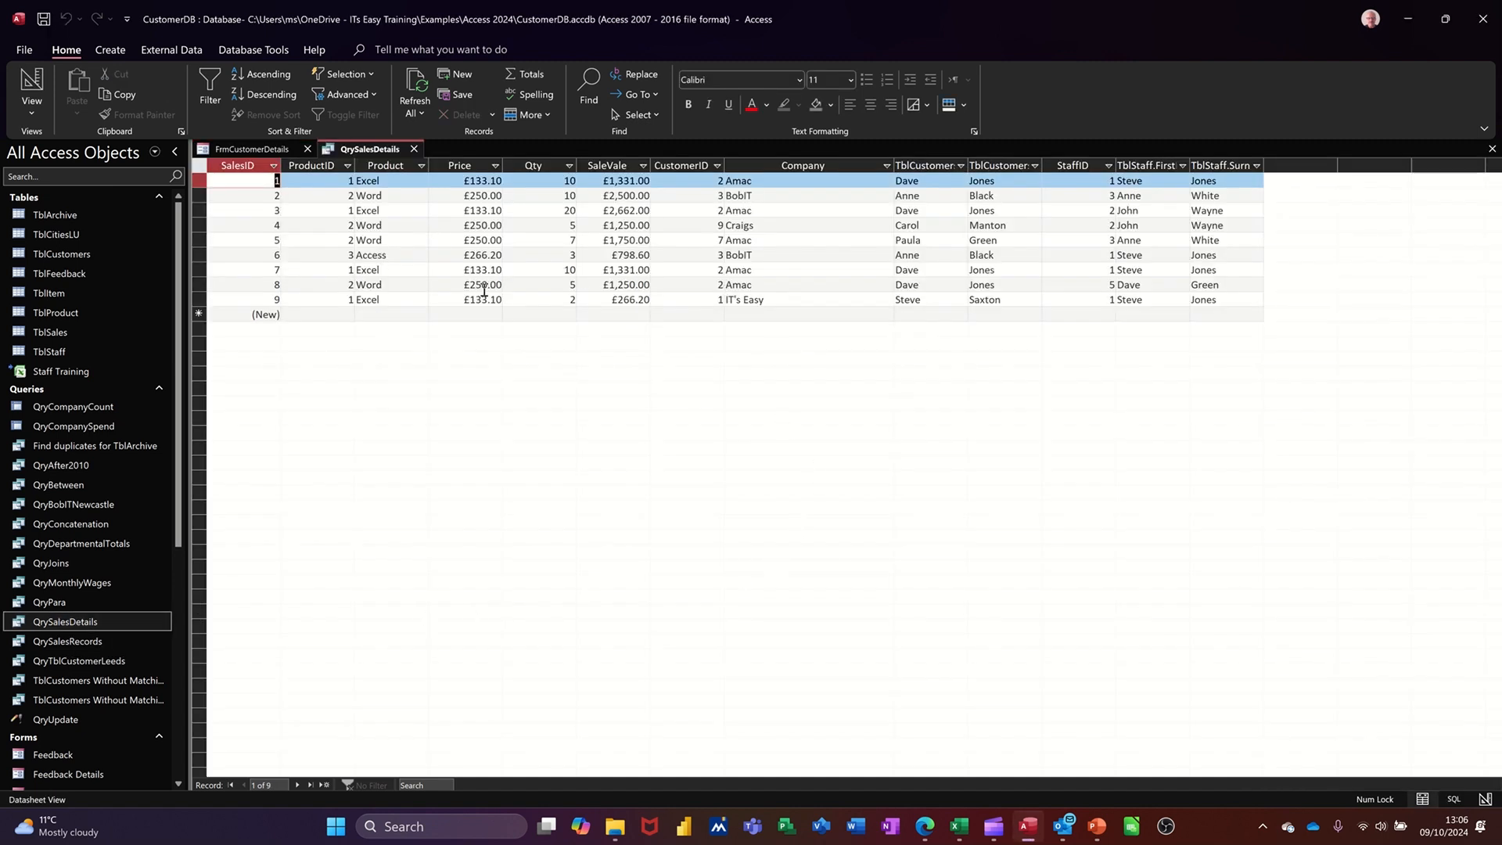
left_click(327, 317)
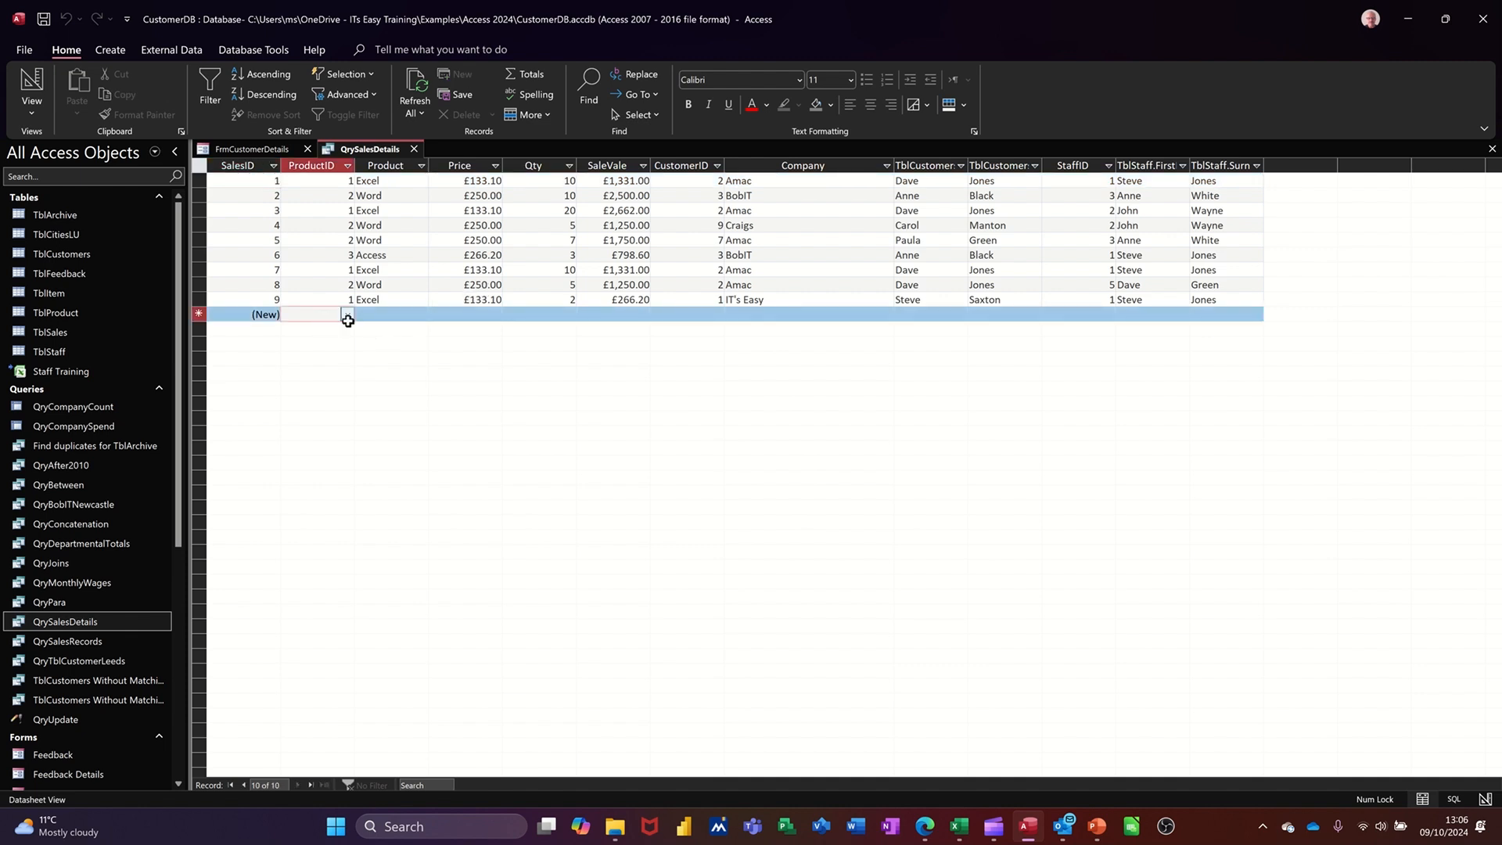
left_click(349, 316)
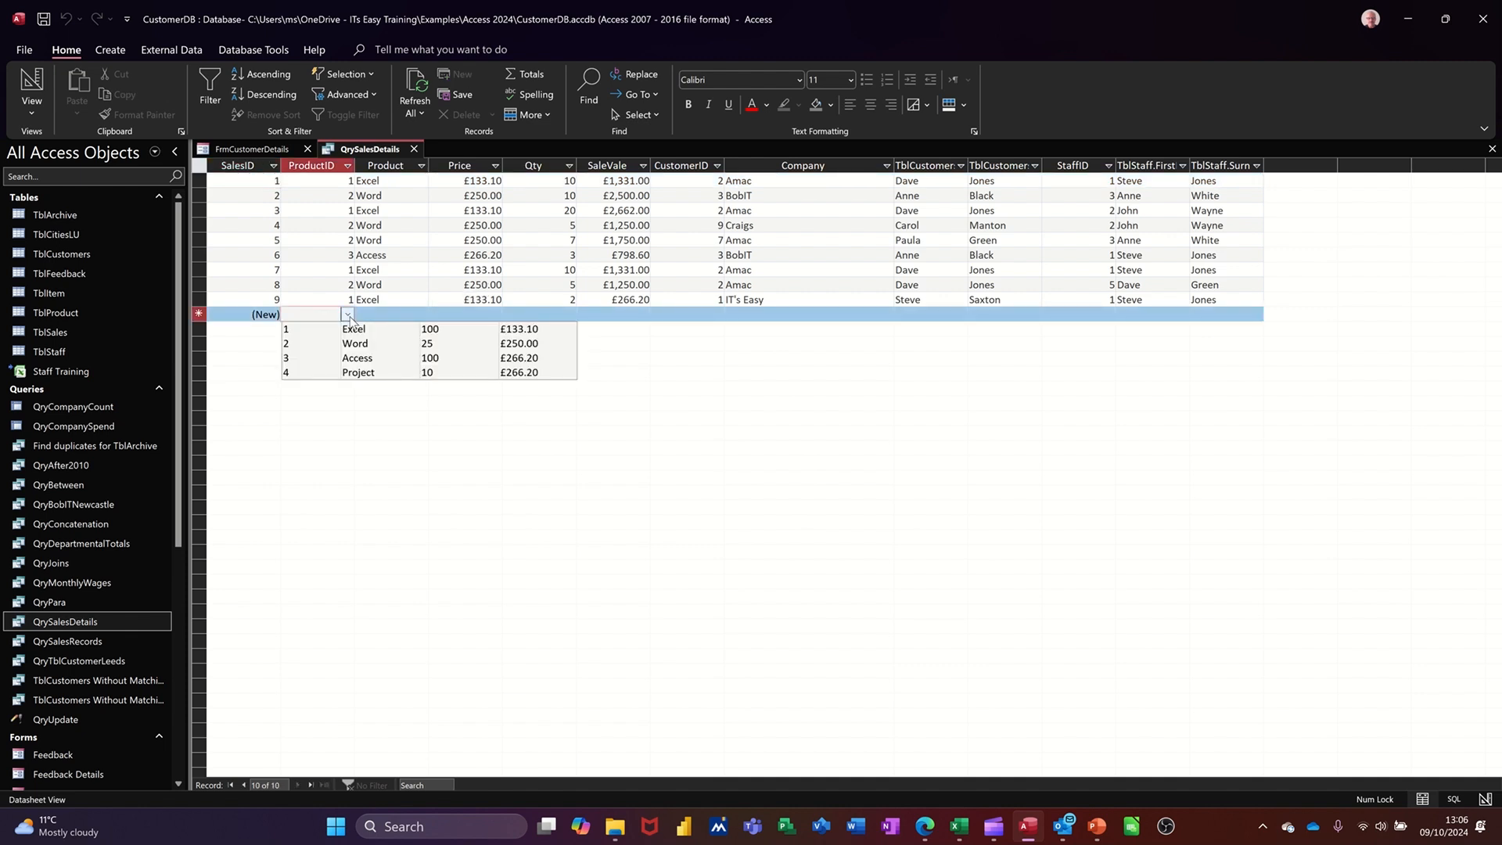
left_click(361, 359)
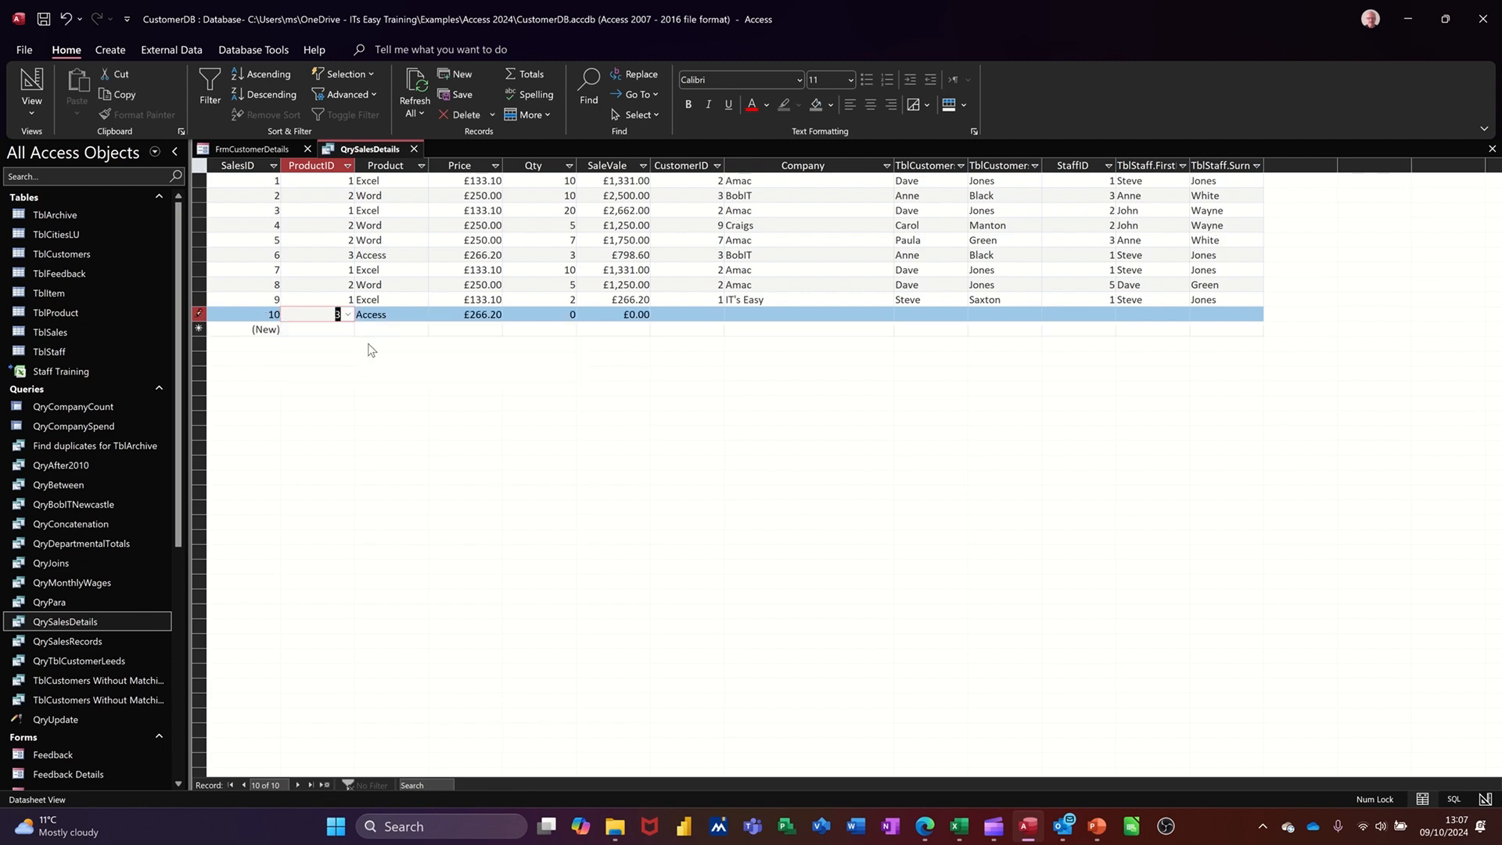
left_click(549, 319)
type("10")
key("Tab")
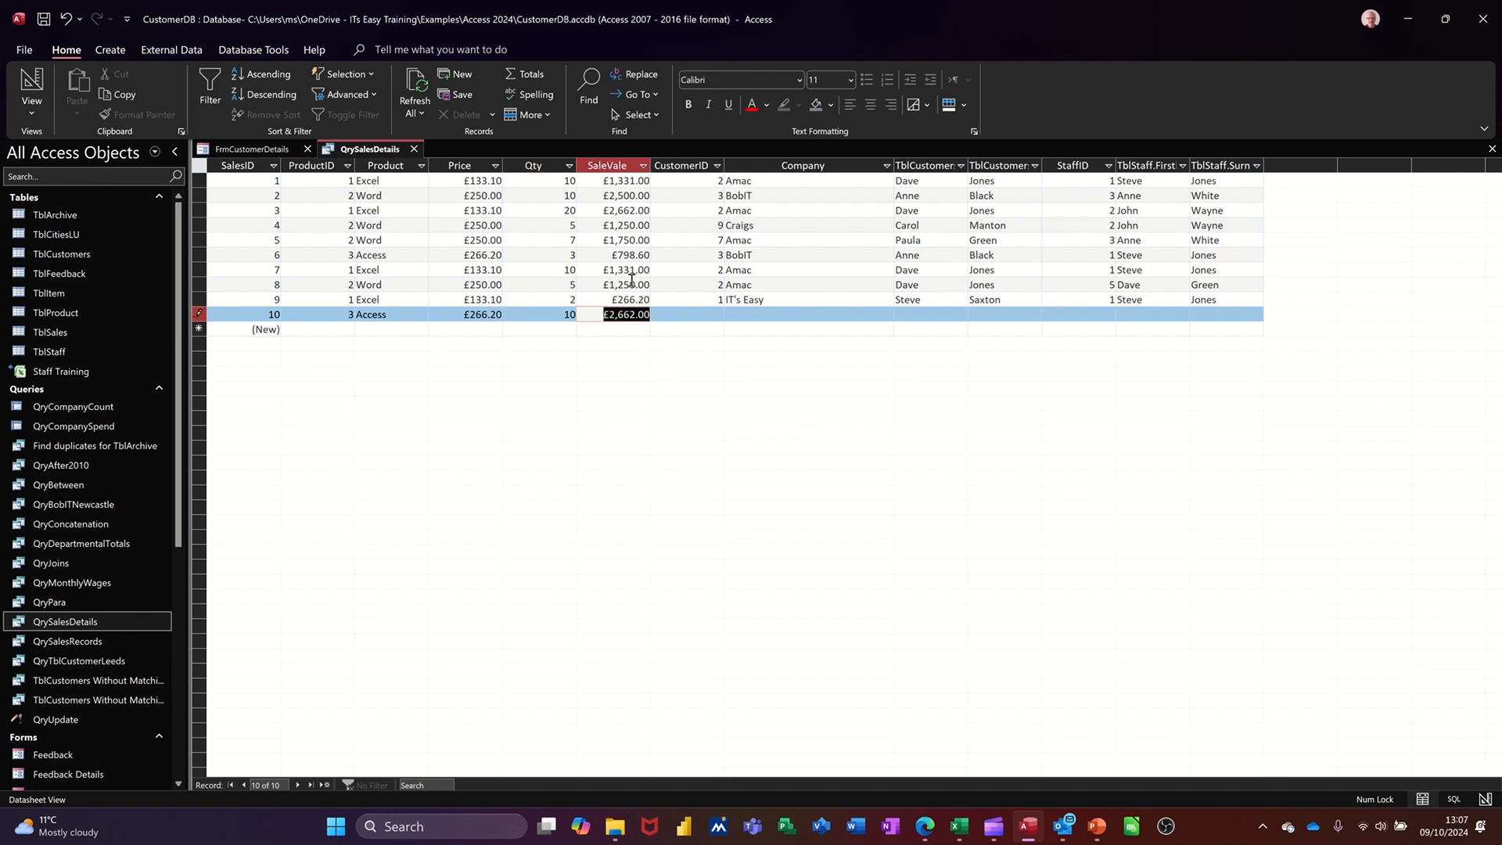
Step: Assign CustomerID 10 and StaffID 4 to the new sale, commit the record and close QrySalesDetails
left_click(695, 315)
left_click(717, 315)
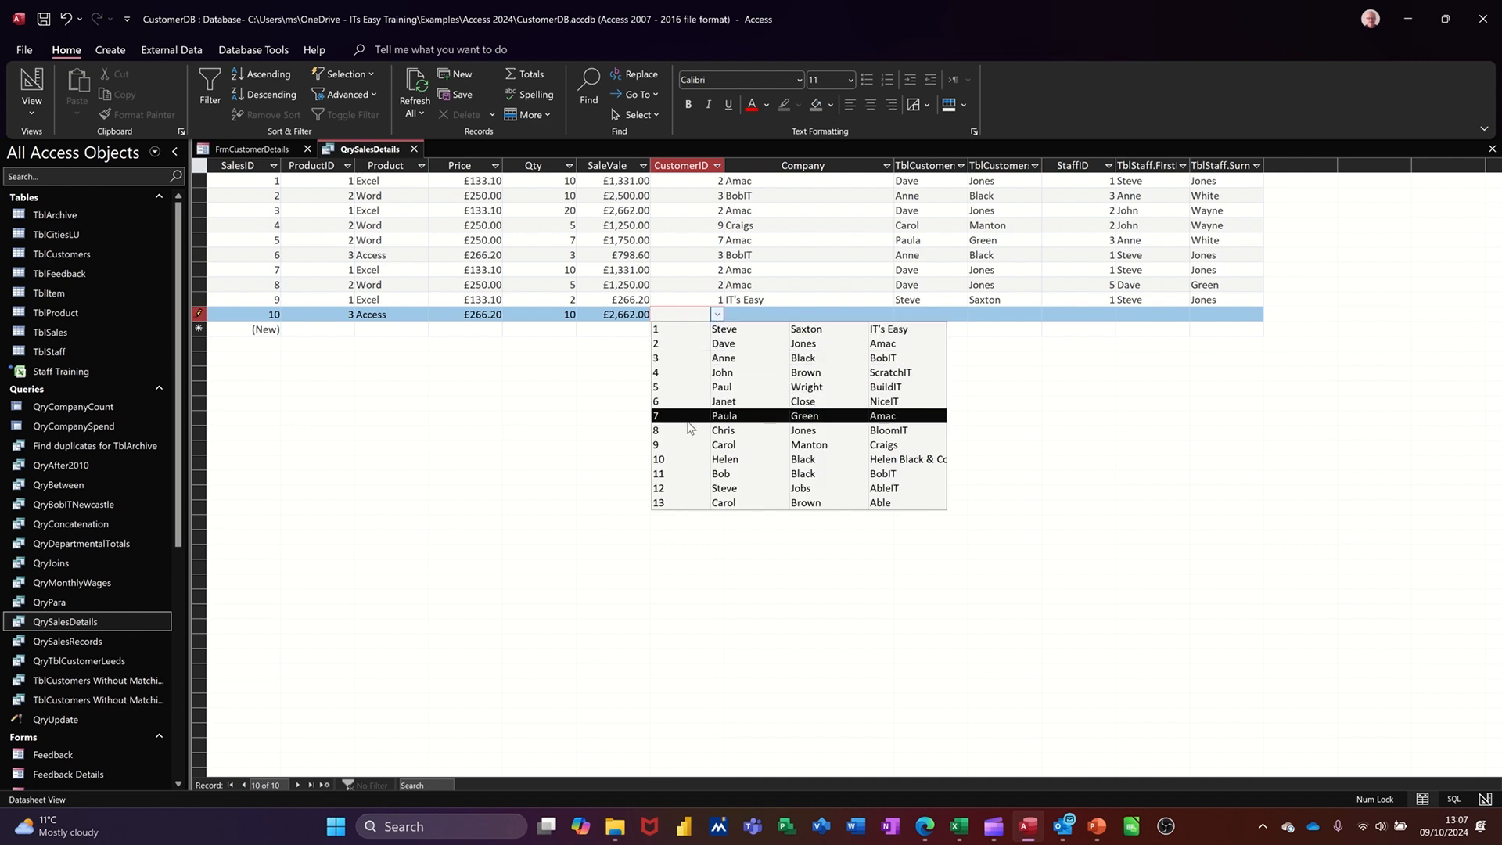
left_click(682, 462)
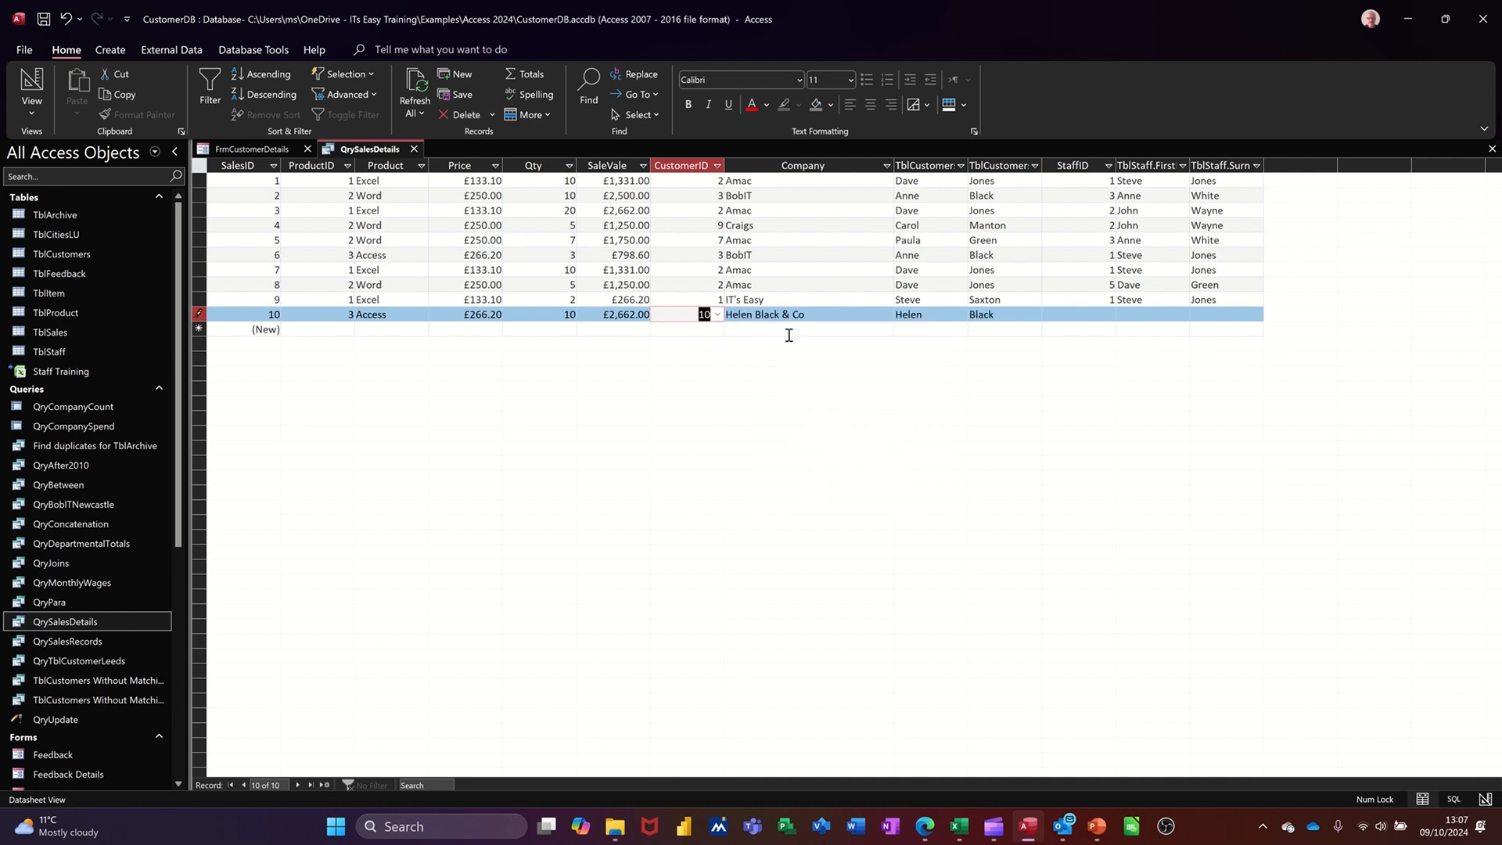
left_click(1086, 314)
left_click(1109, 313)
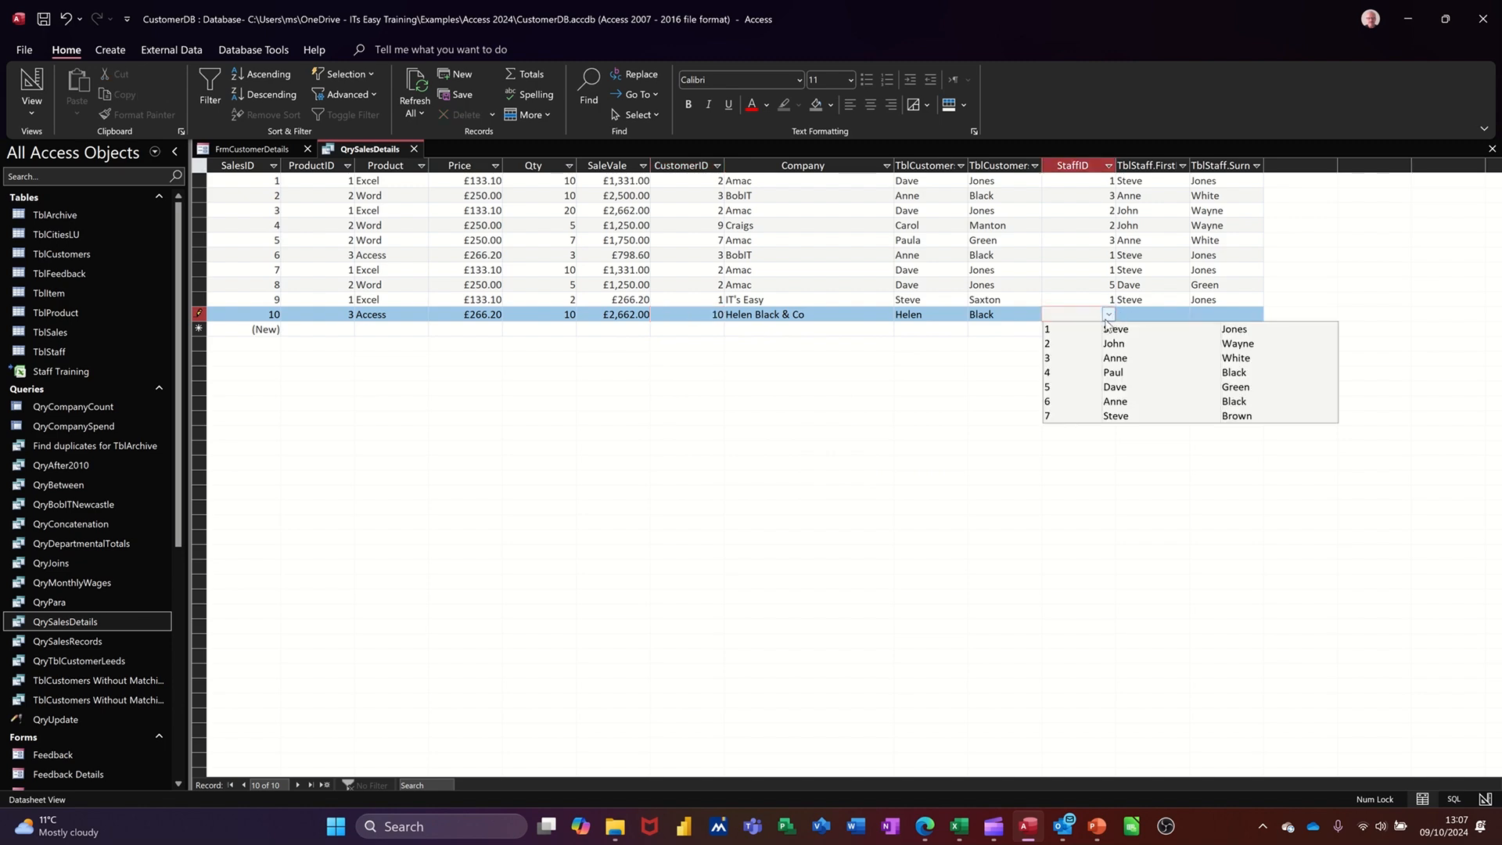
left_click(1063, 374)
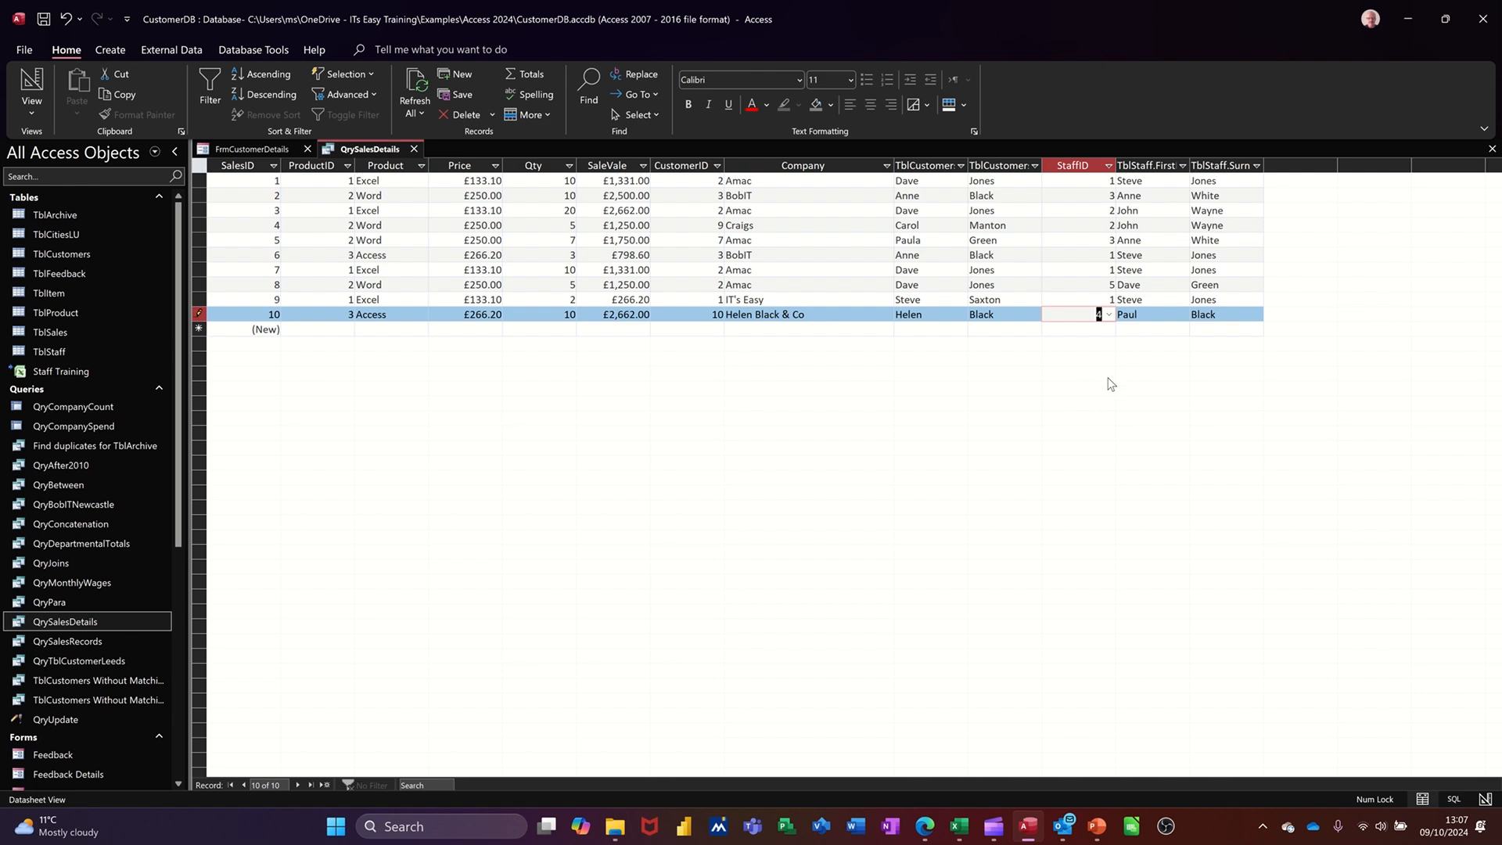
key("Tab")
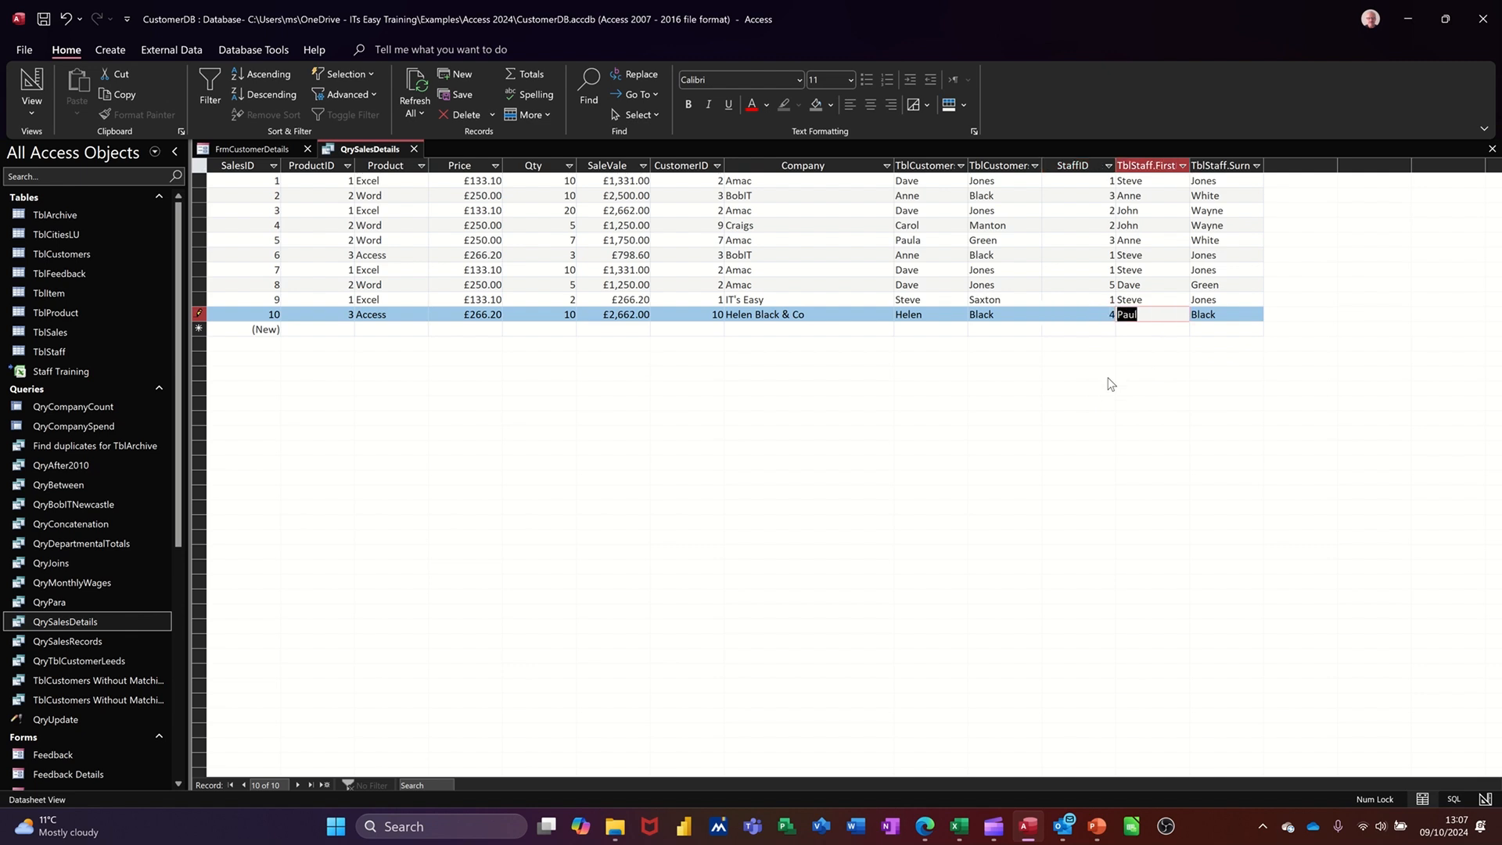
key("Tab")
key("Tab")
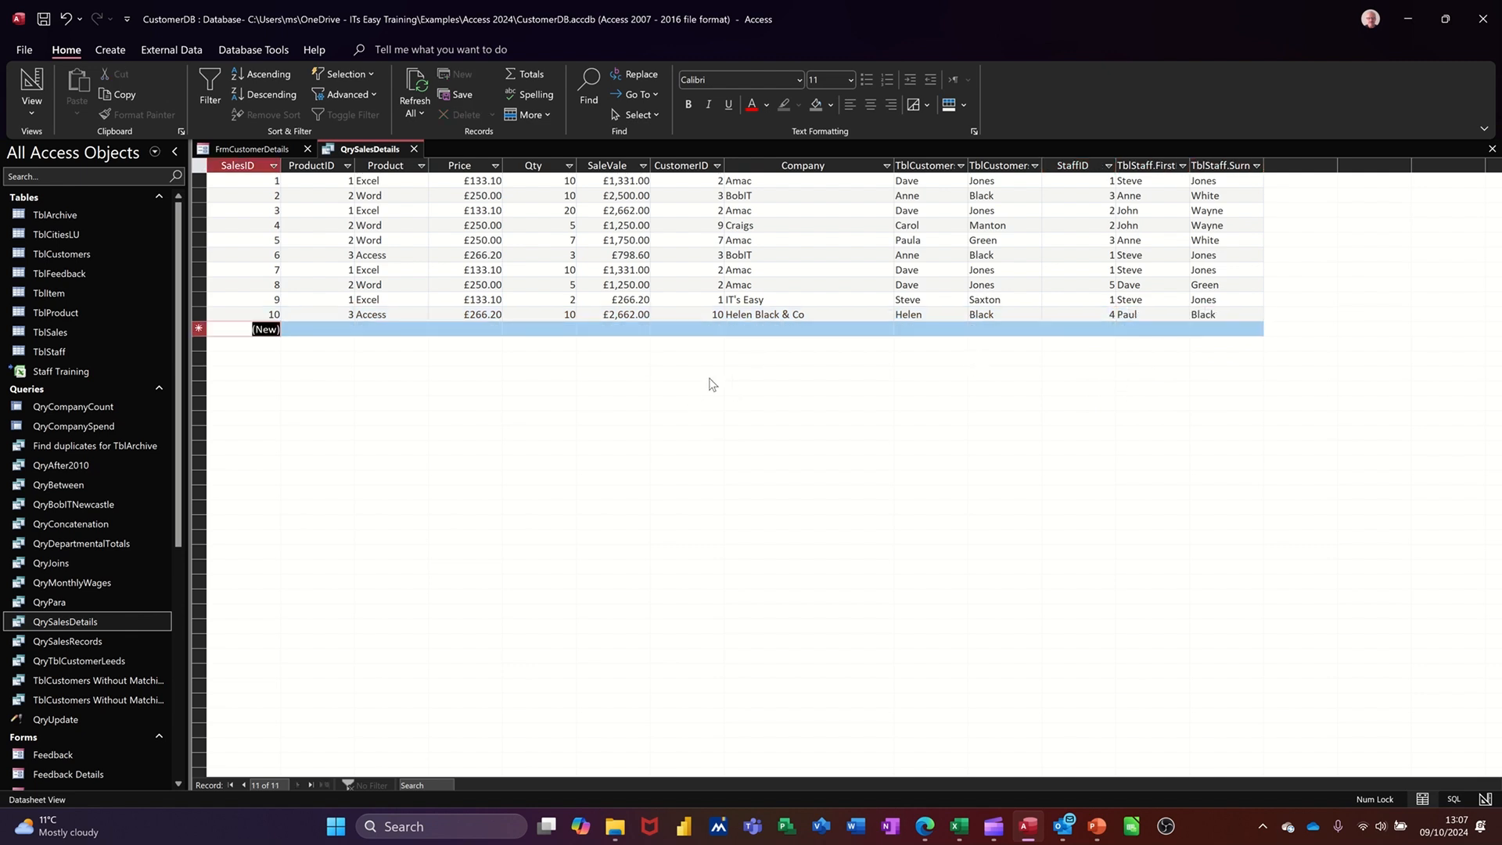
left_click(413, 149)
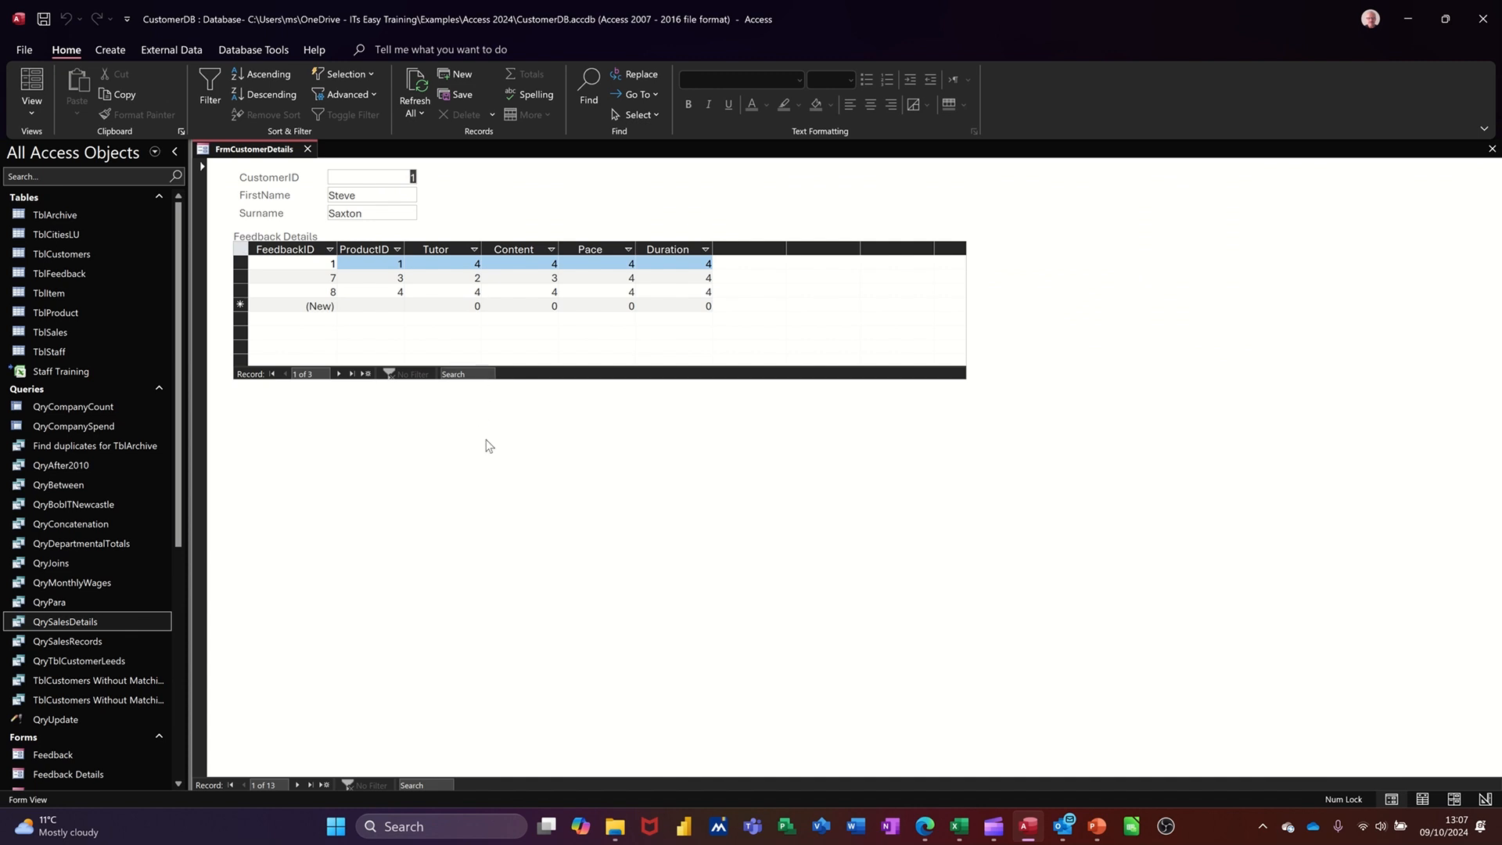
Step: Show FrmCustomerDetails in Design view and draw a second subform about 15.5 cm wide by 4.5 cm high below Feedback Details
left_click(39, 110)
left_click(59, 243)
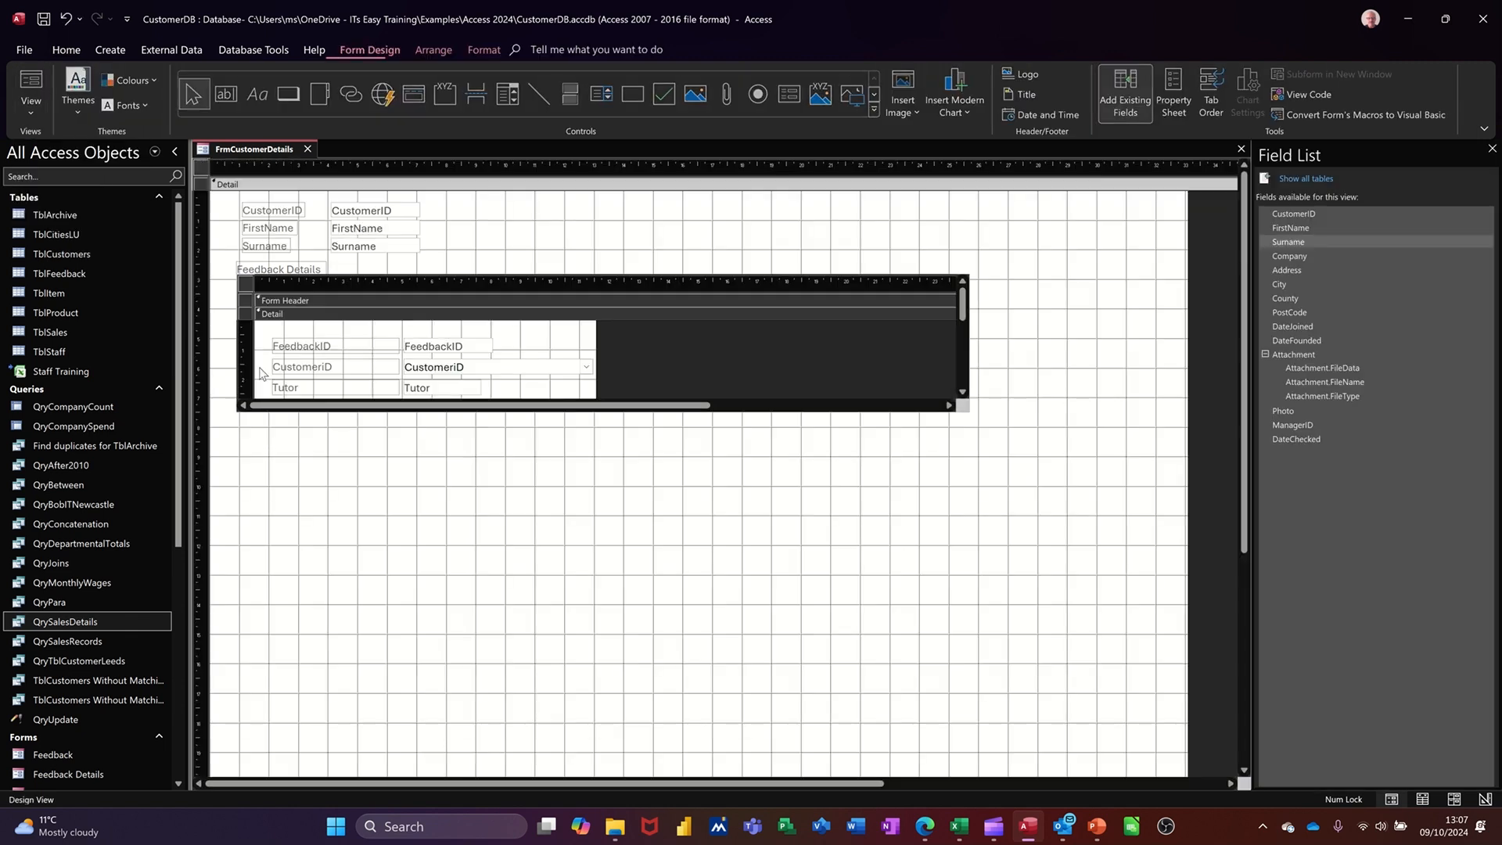
left_click(788, 96)
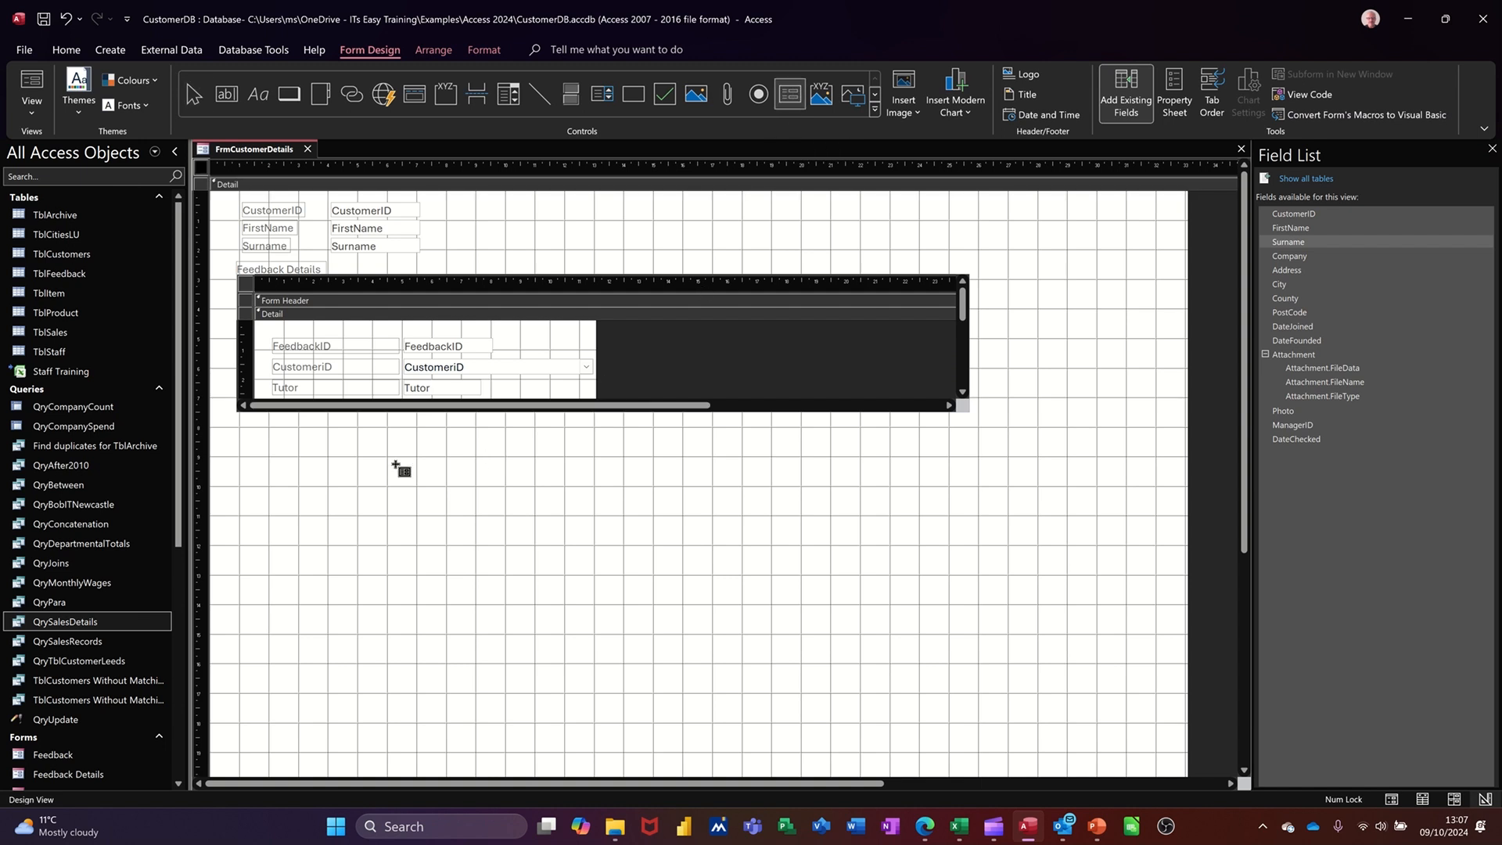
left_click_drag(249, 448, 711, 583)
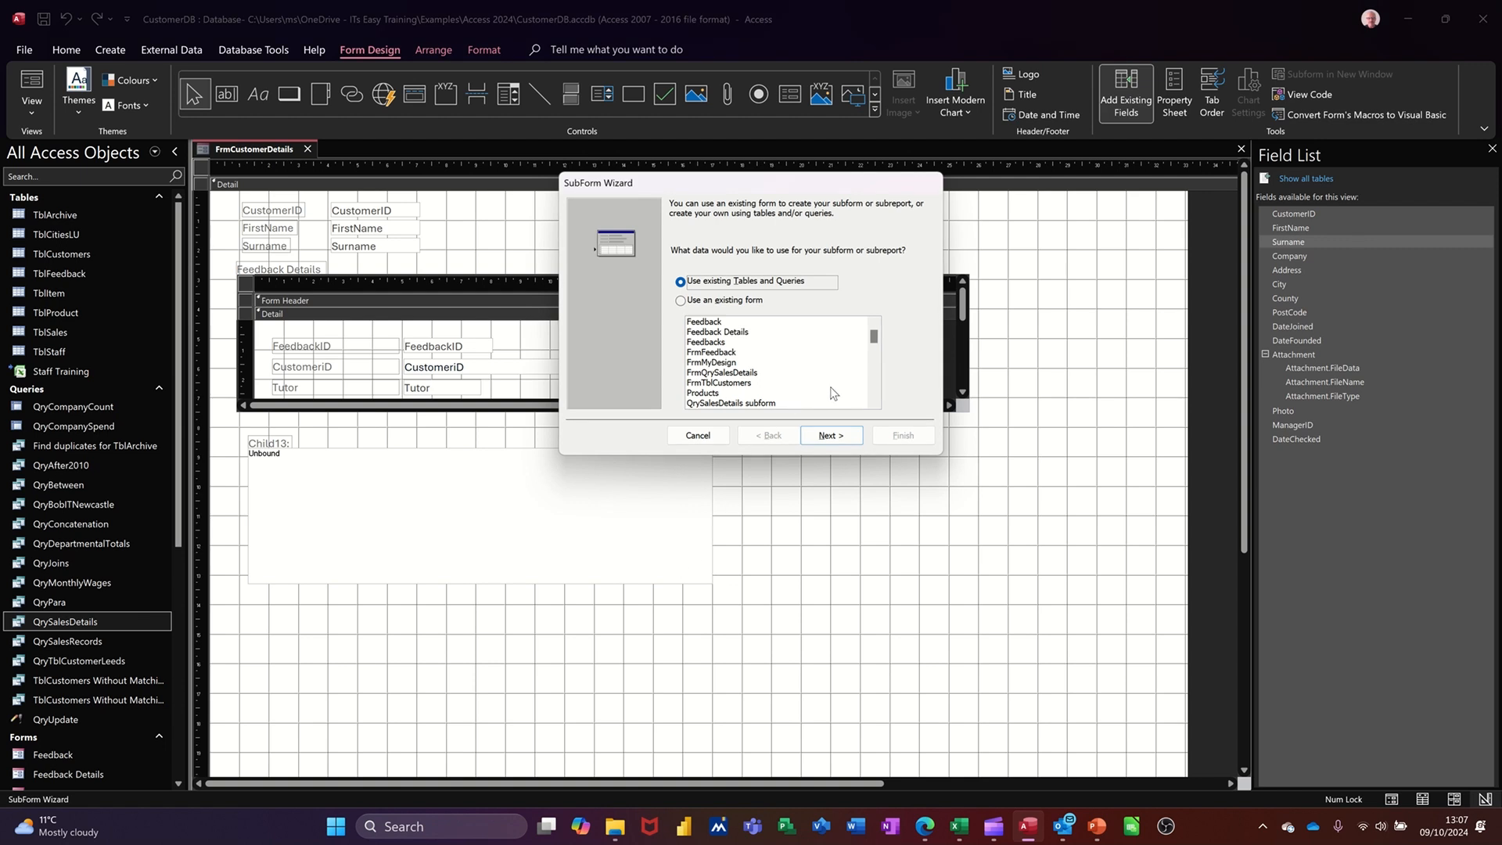
Step: Base the new subform on QrySalesDetails and include all of the query's fields
left_click(825, 439)
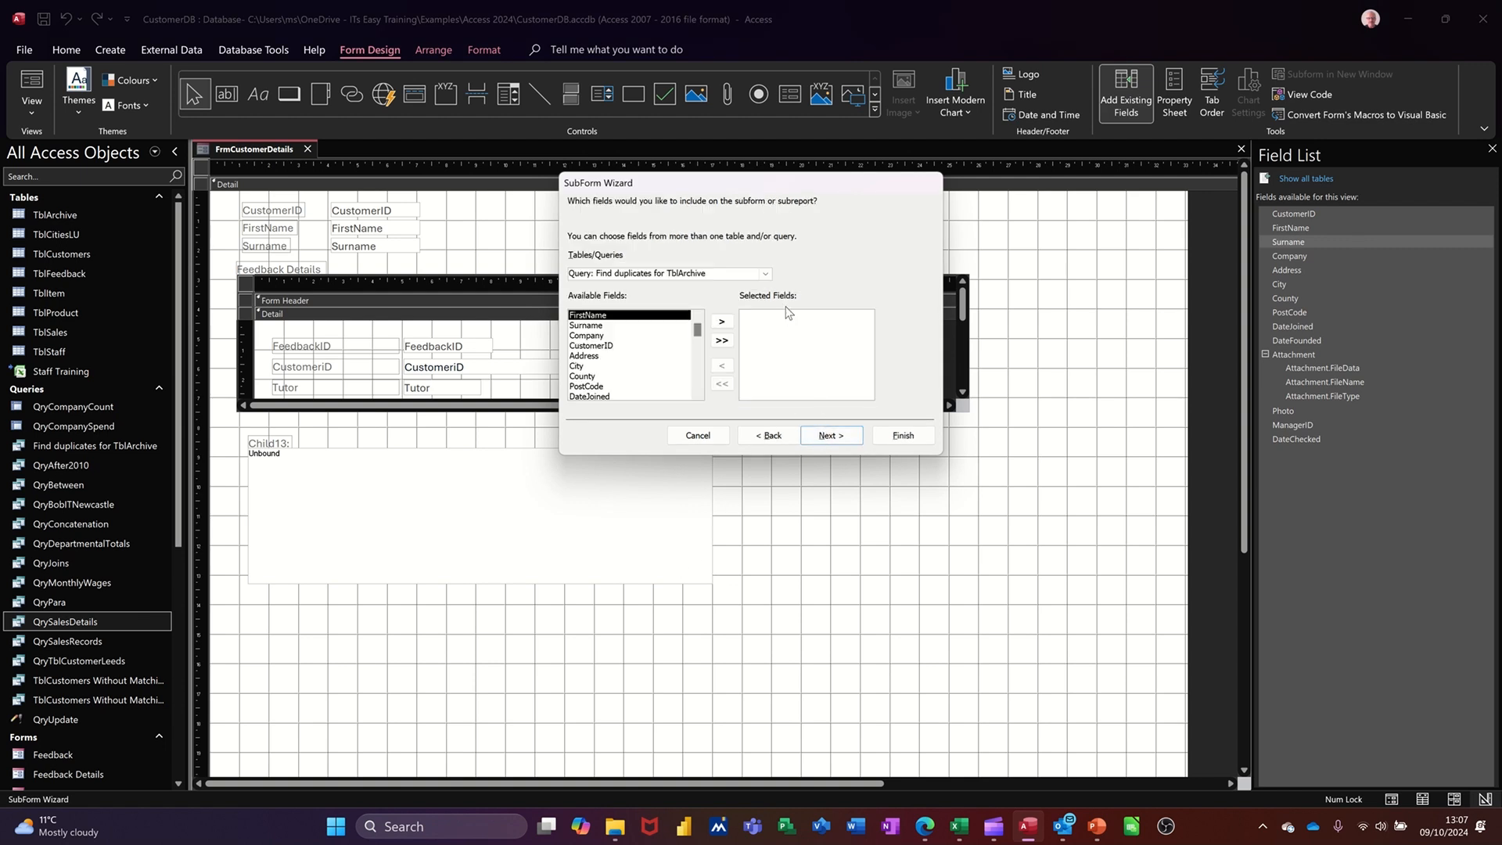
left_click(765, 275)
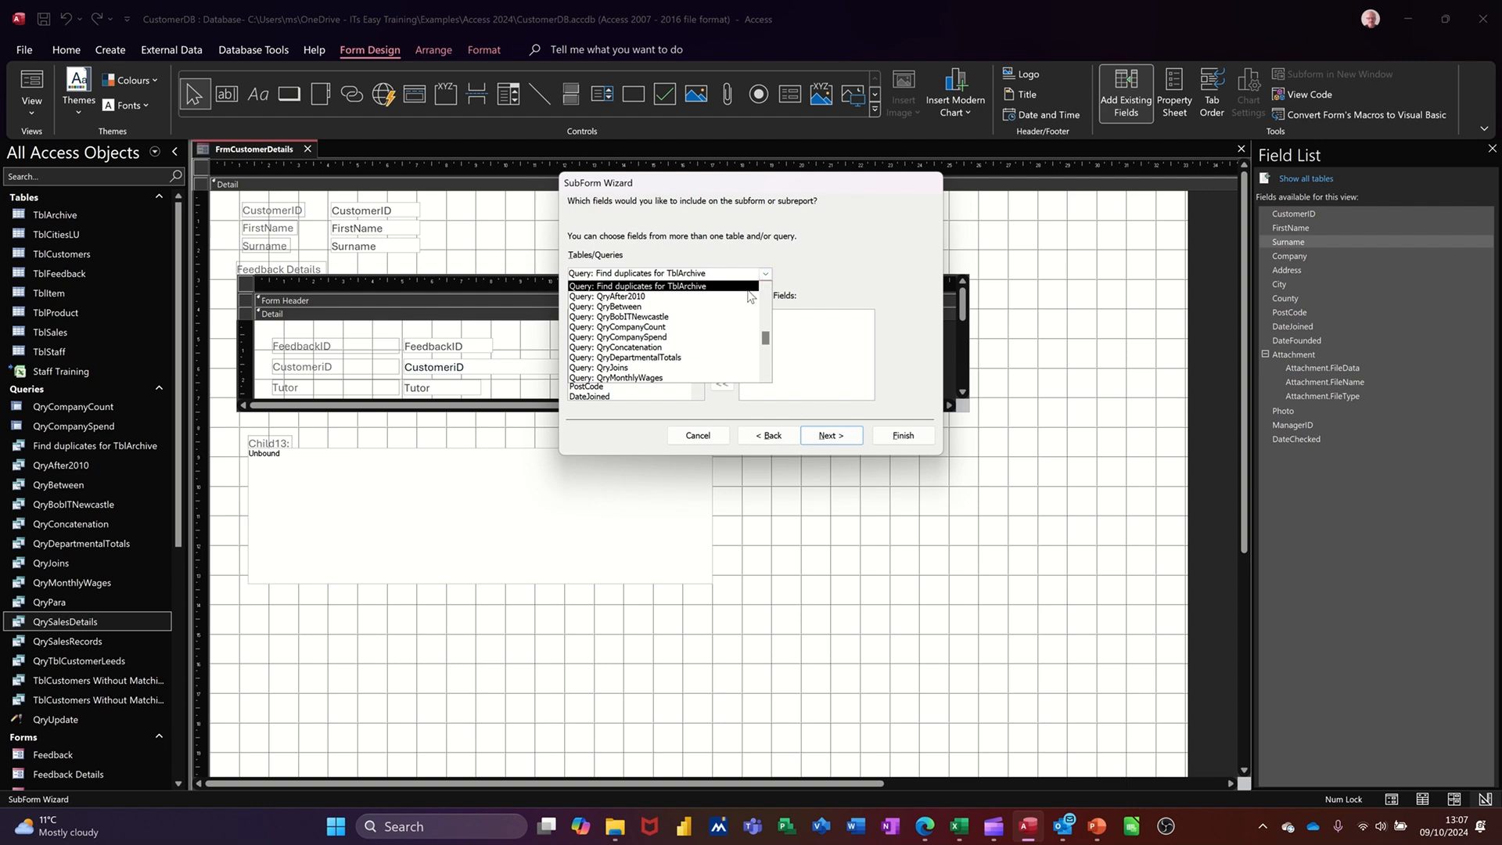
scroll(733, 341, "down", 1)
scroll(732, 341, "down", 1)
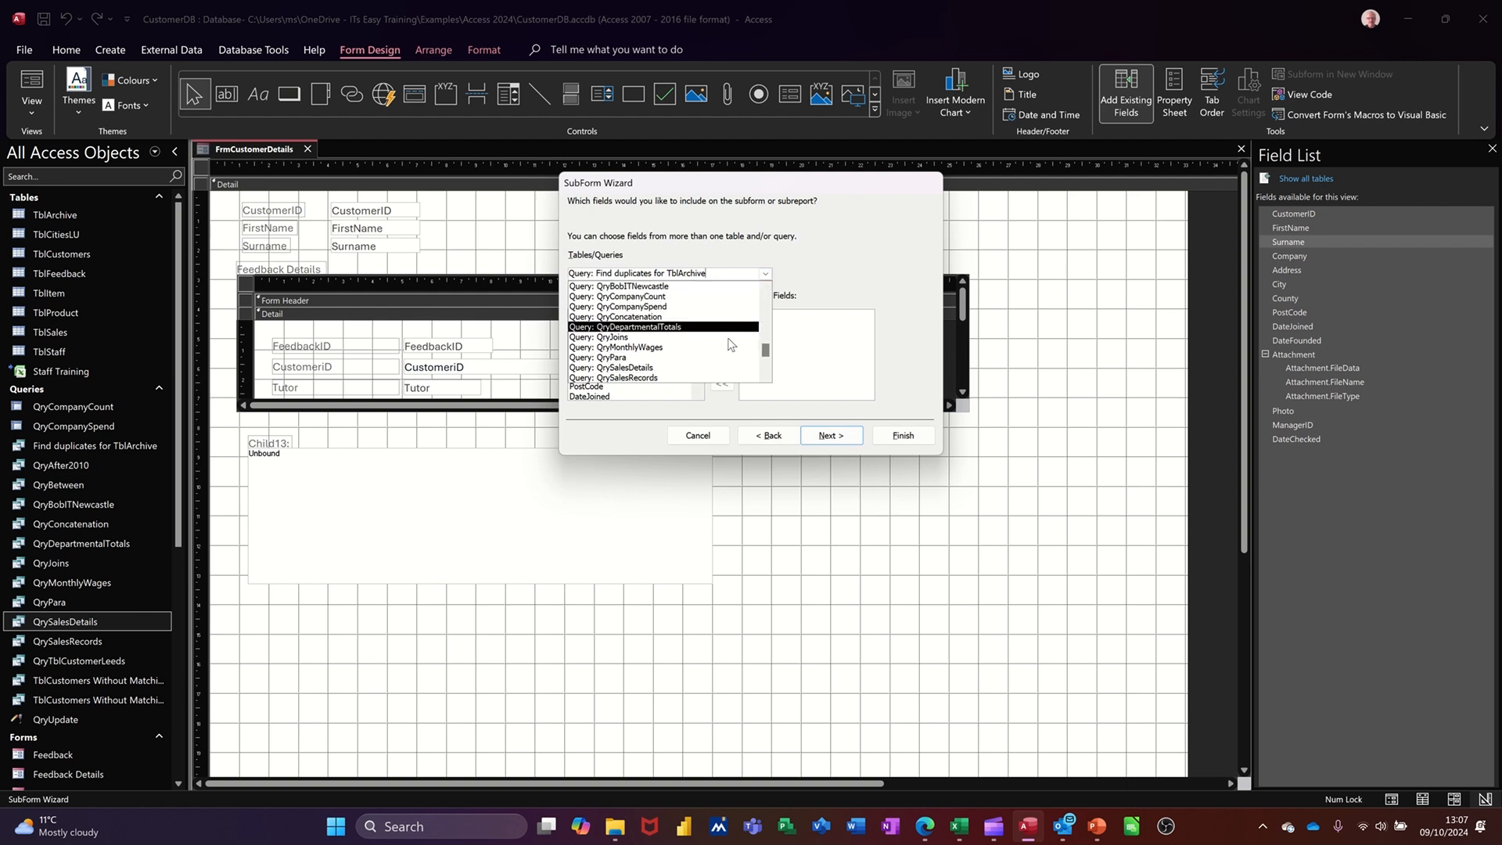
left_click(690, 371)
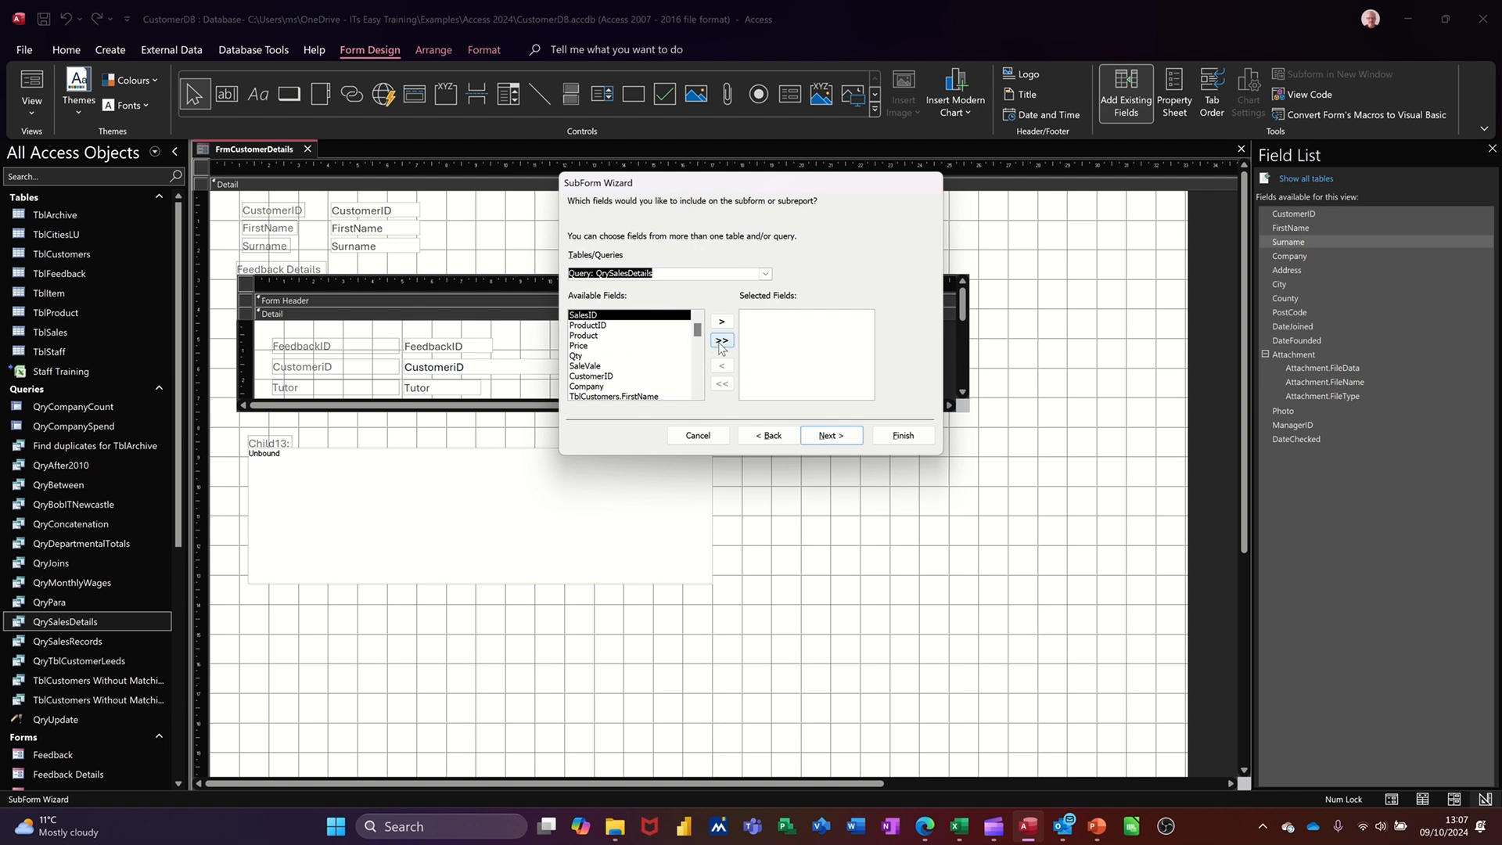
left_click(722, 340)
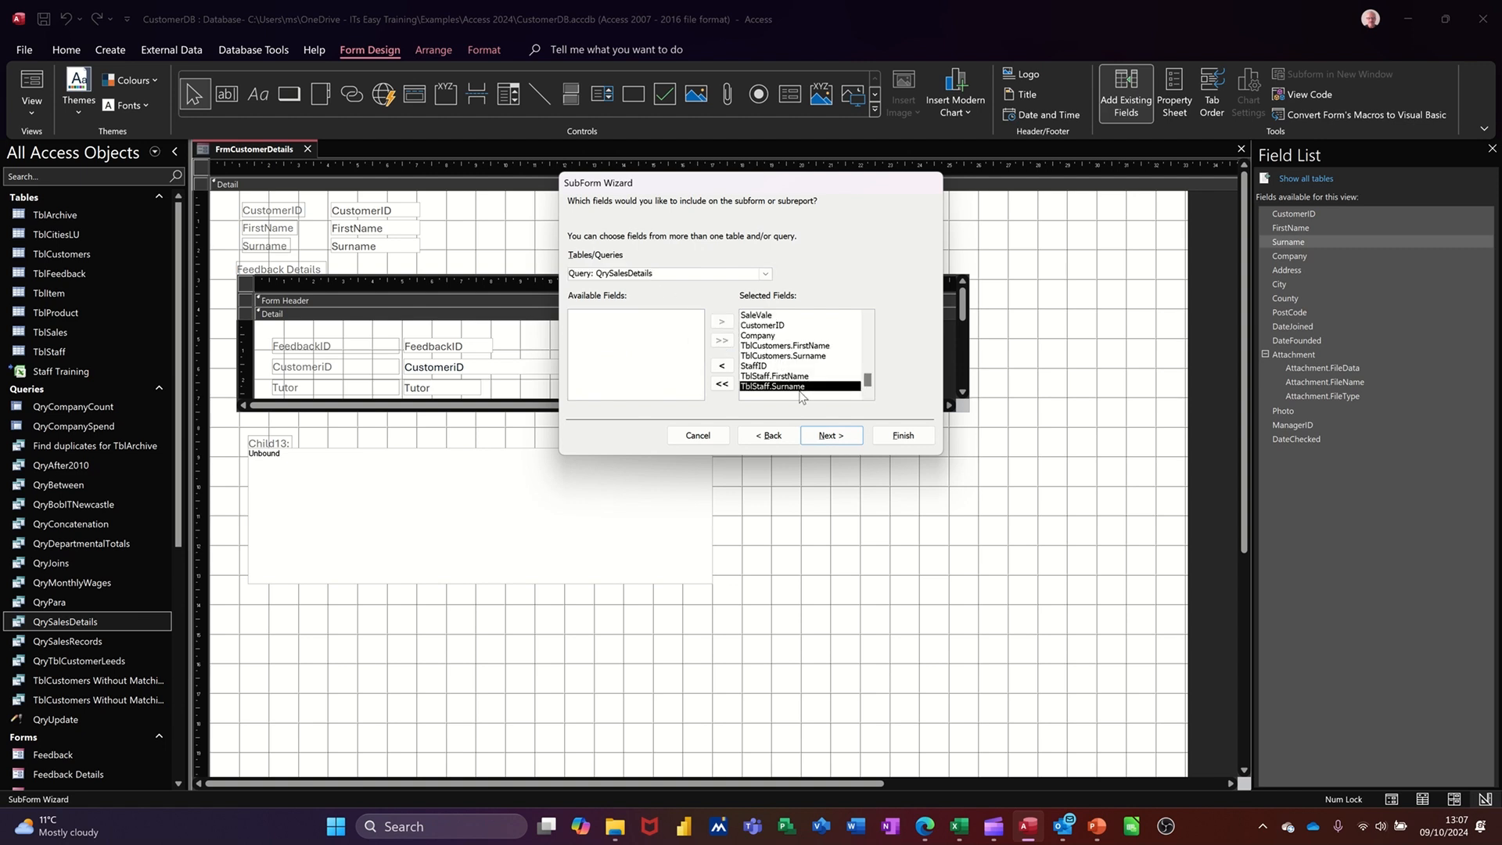
Step: Link the subform to TblCustomers using CustomerID, name it Sales and finish creating it
left_click(831, 436)
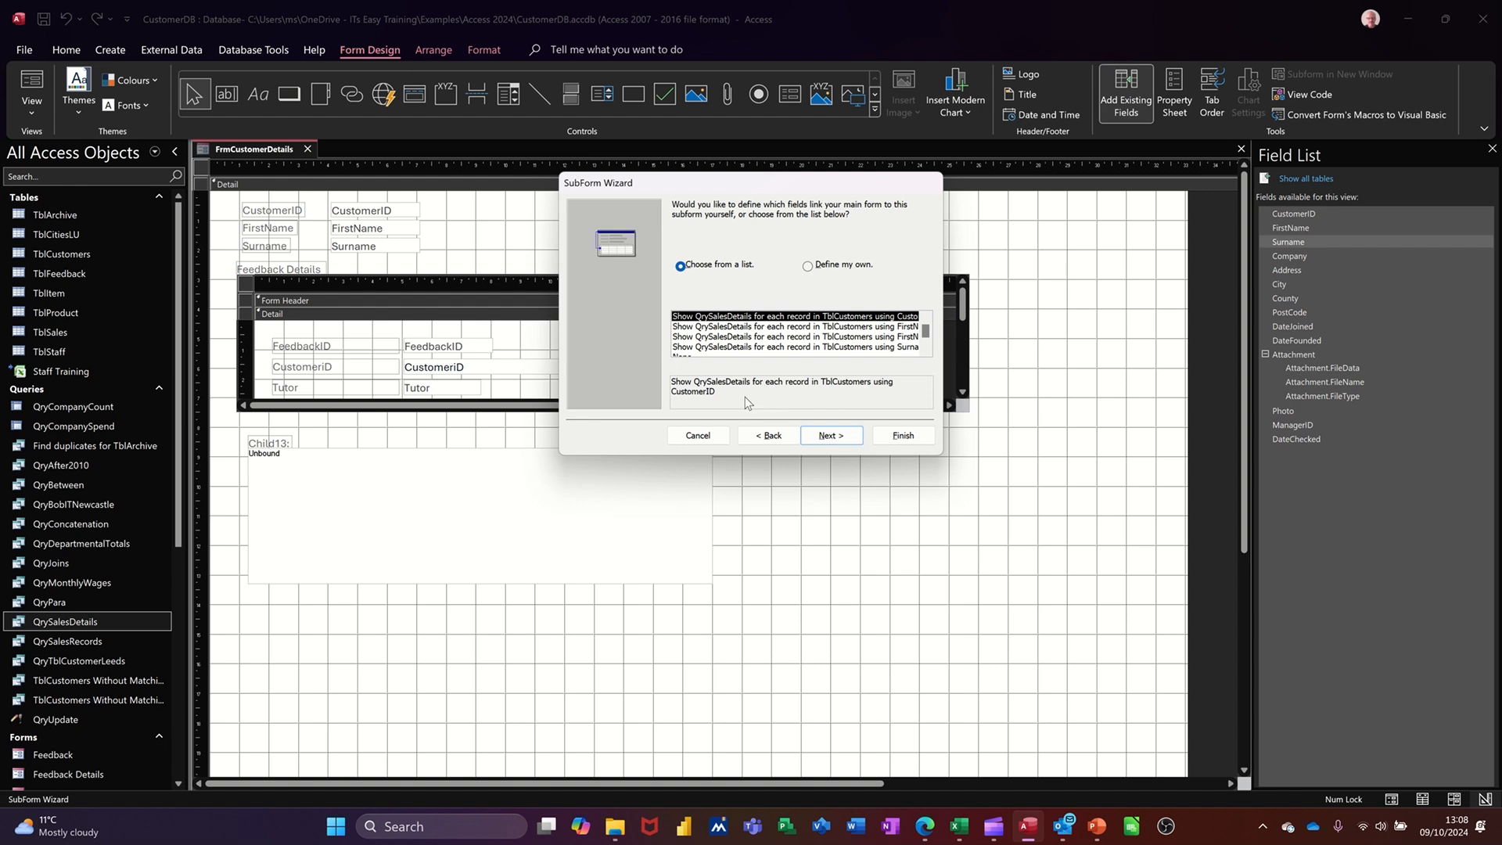
left_click(828, 436)
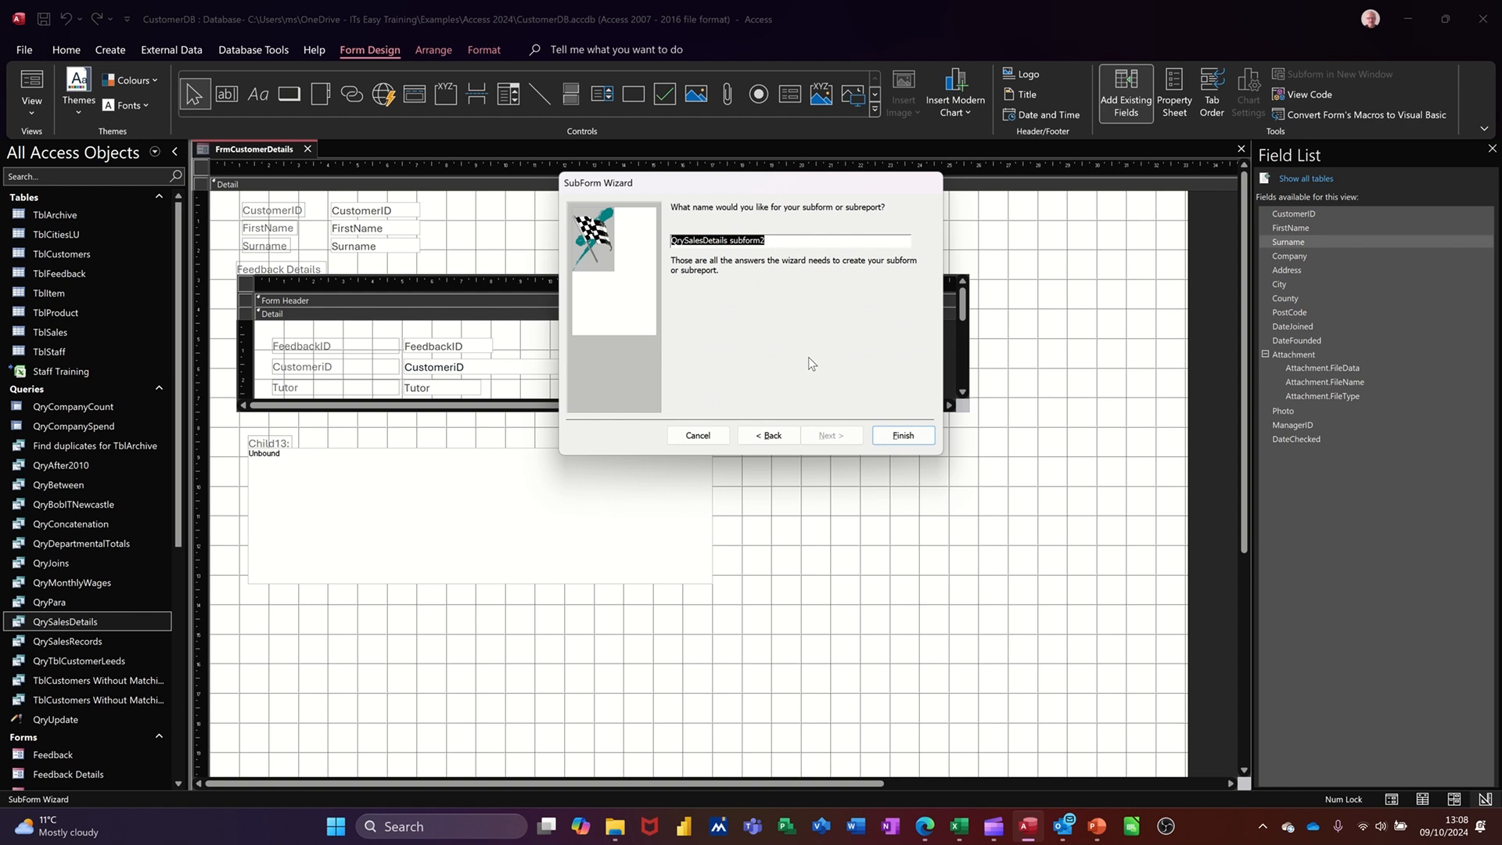
type("Sales")
left_click(899, 448)
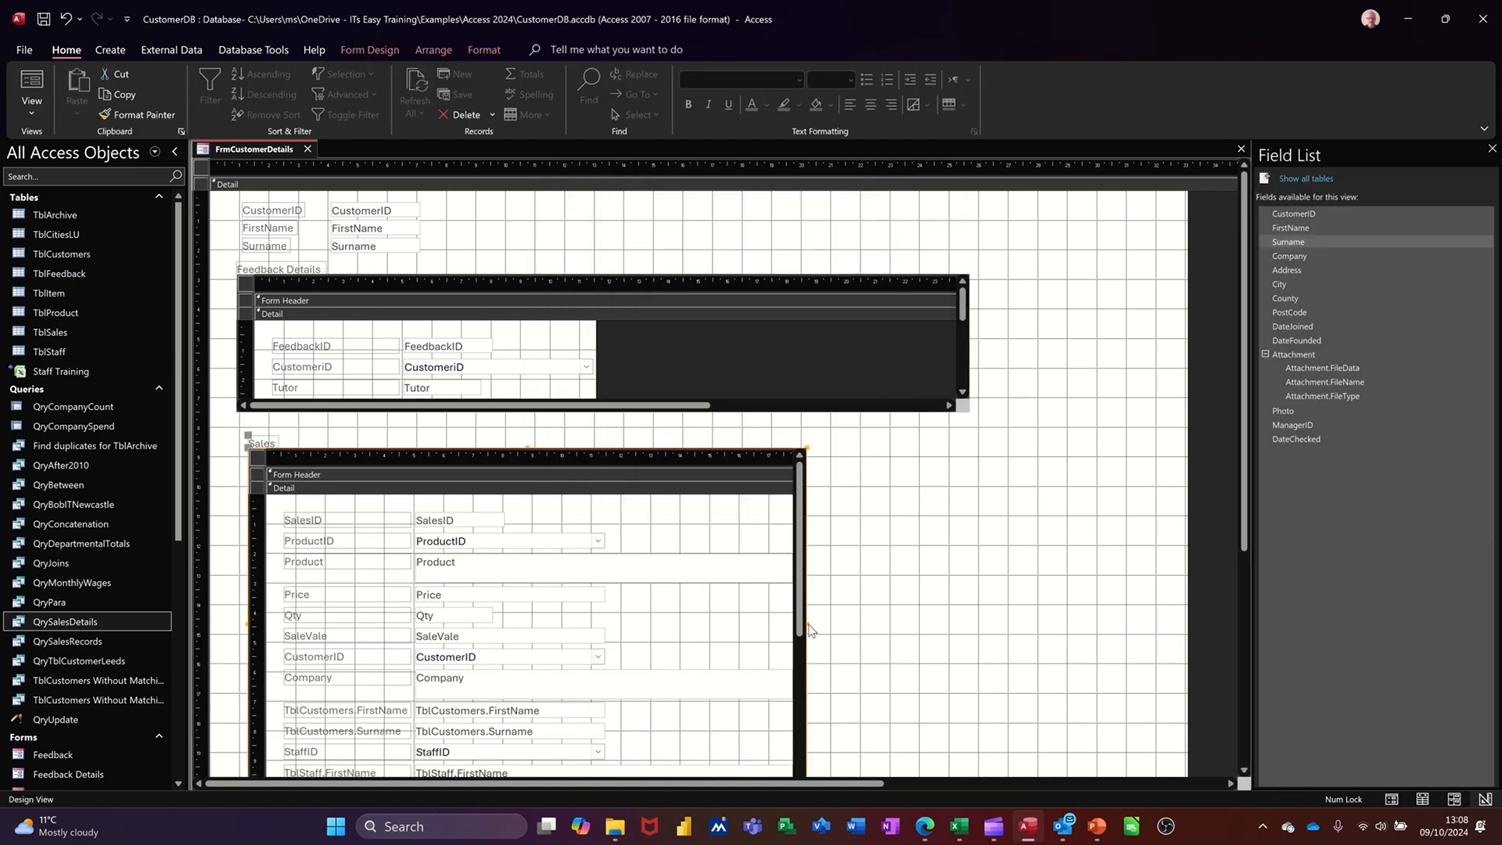
Step: Resize the Sales subform to about 31.5 cm wide and 4.8 cm high
left_click_drag(808, 630, 1189, 596)
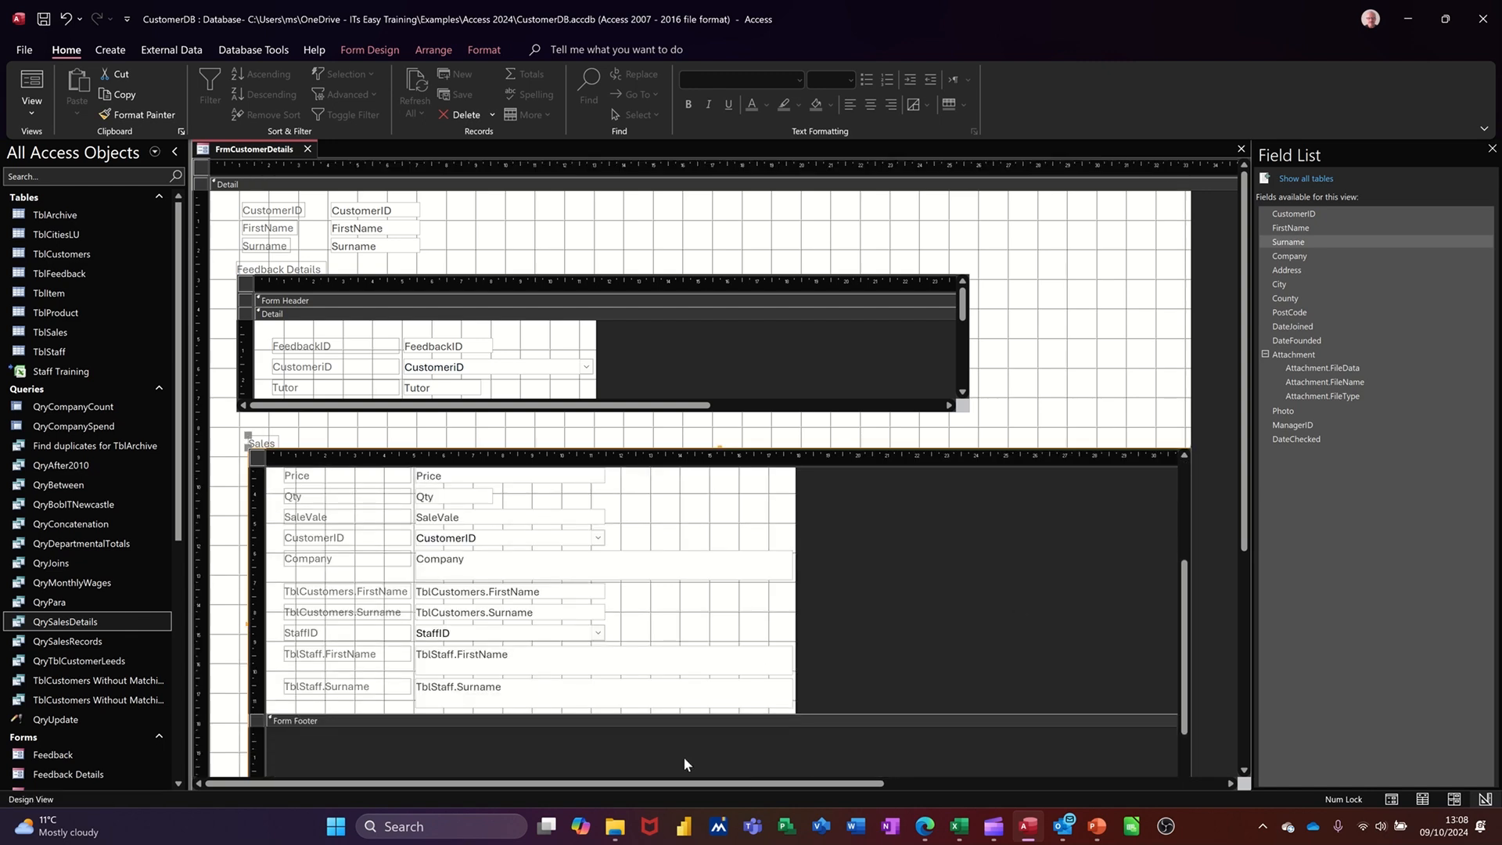
scroll(683, 756, "down", 5)
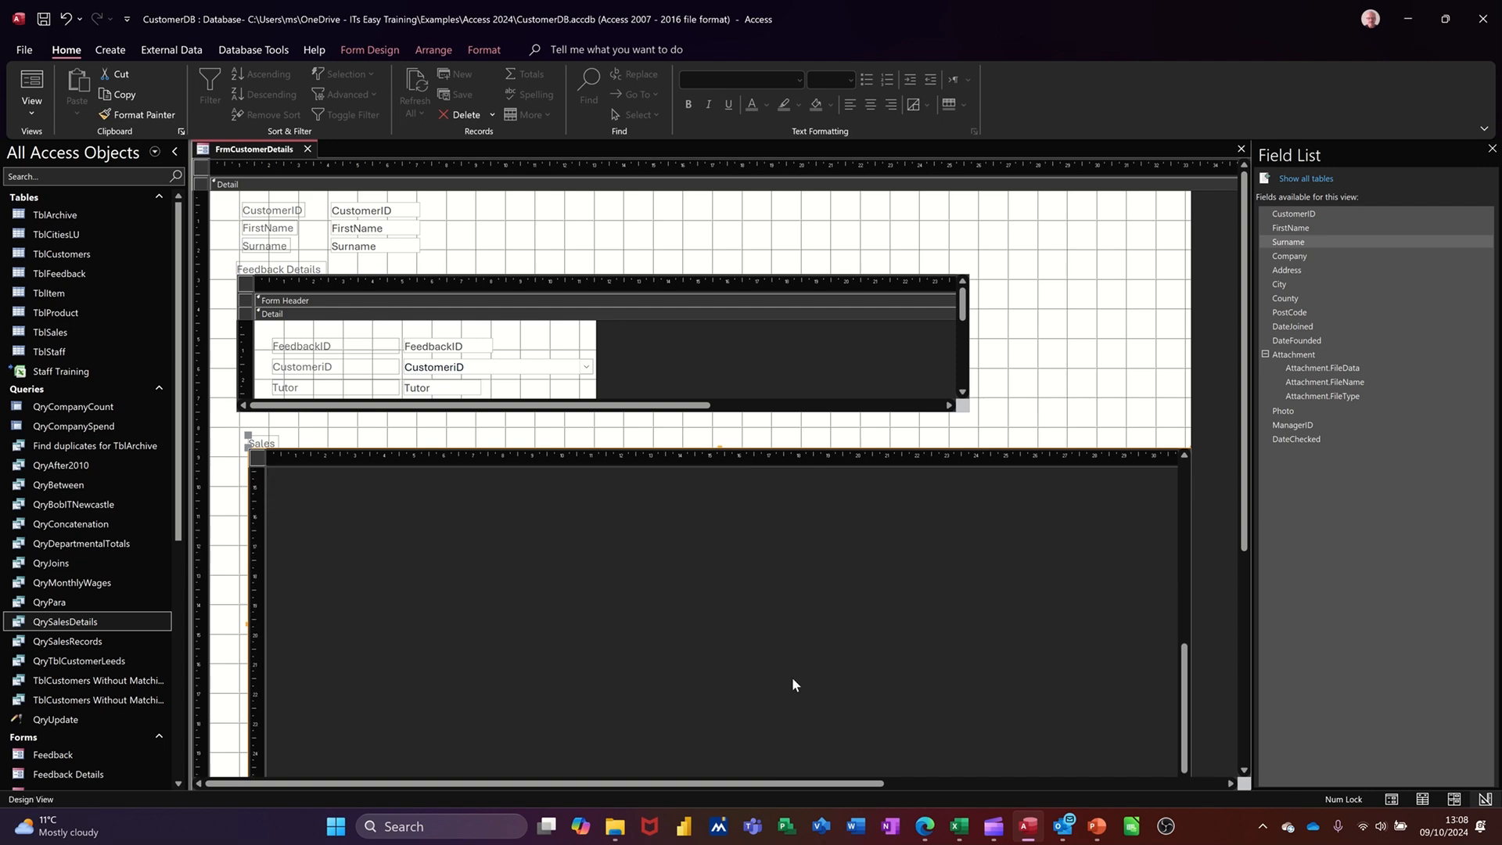
scroll(861, 657, "down", 3)
scroll(718, 650, "down", 3)
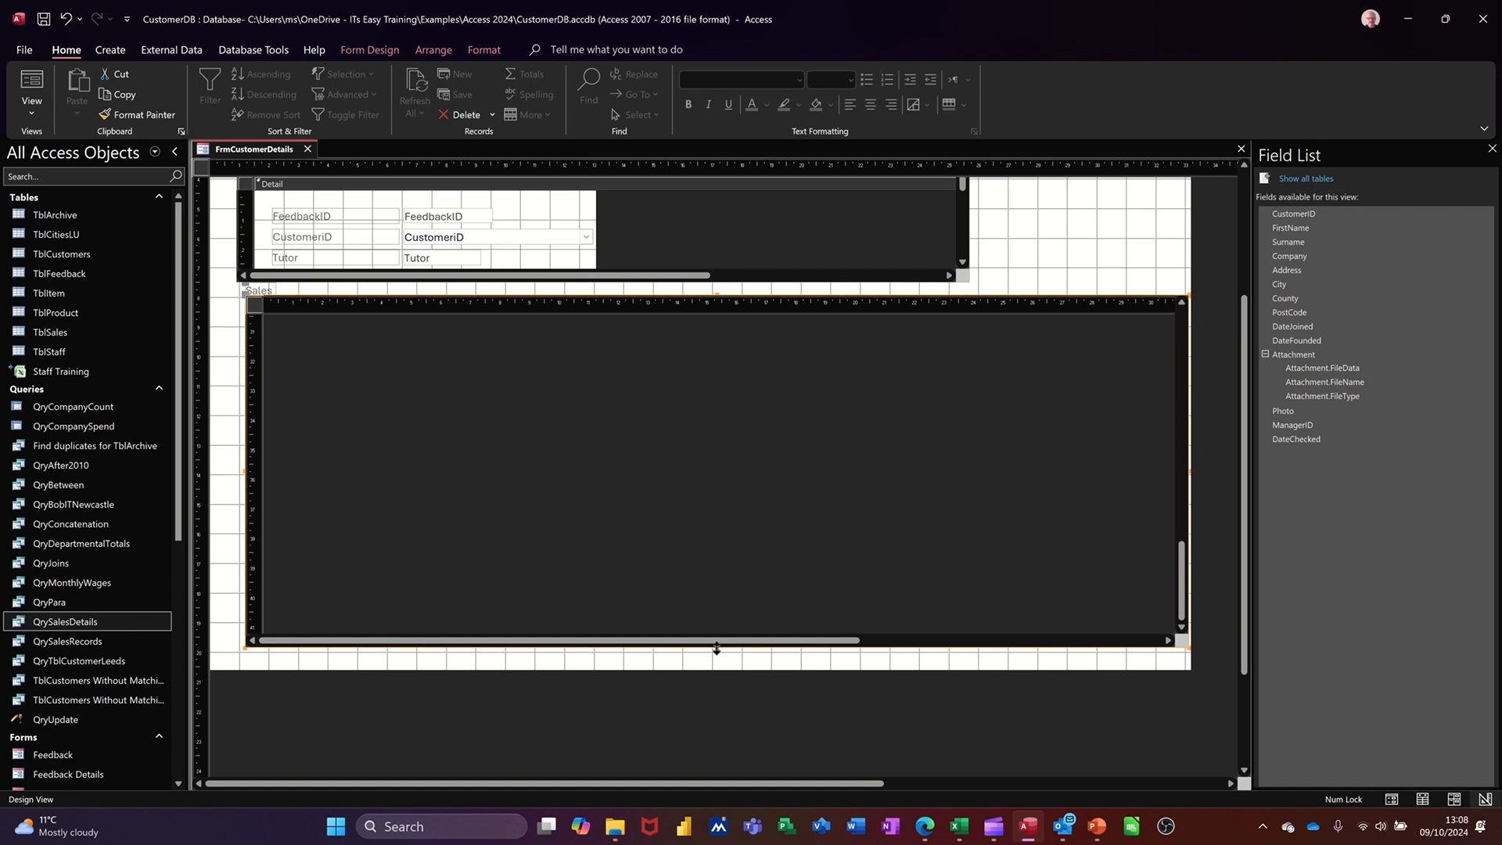
left_click_drag(716, 648, 744, 440)
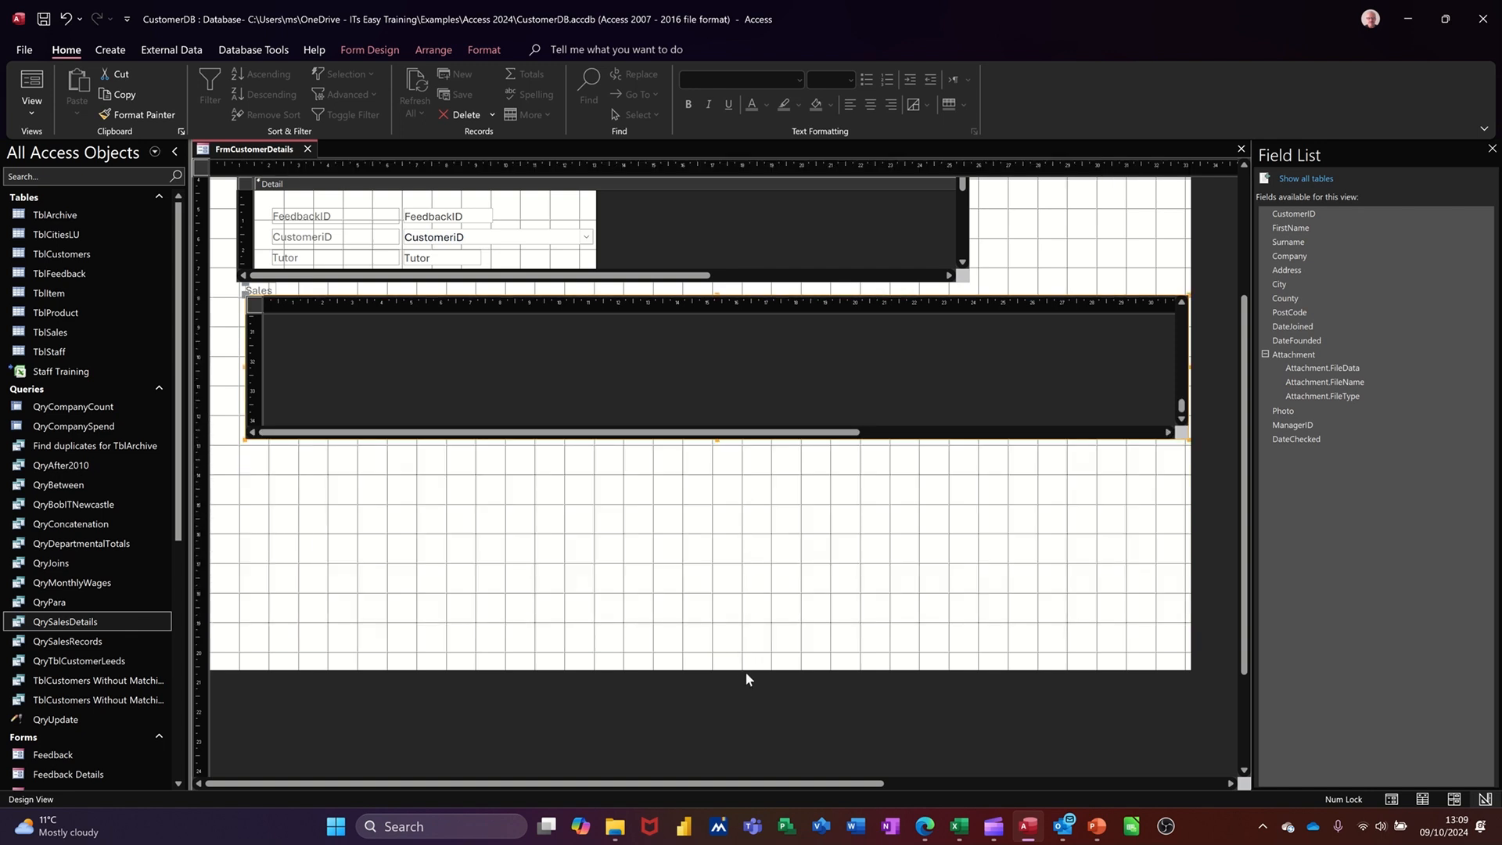
Step: Shorten the form's Detail section to just below the Sales subform and shift the subform slightly left to line up with Feedback Details
left_click_drag(745, 671, 763, 476)
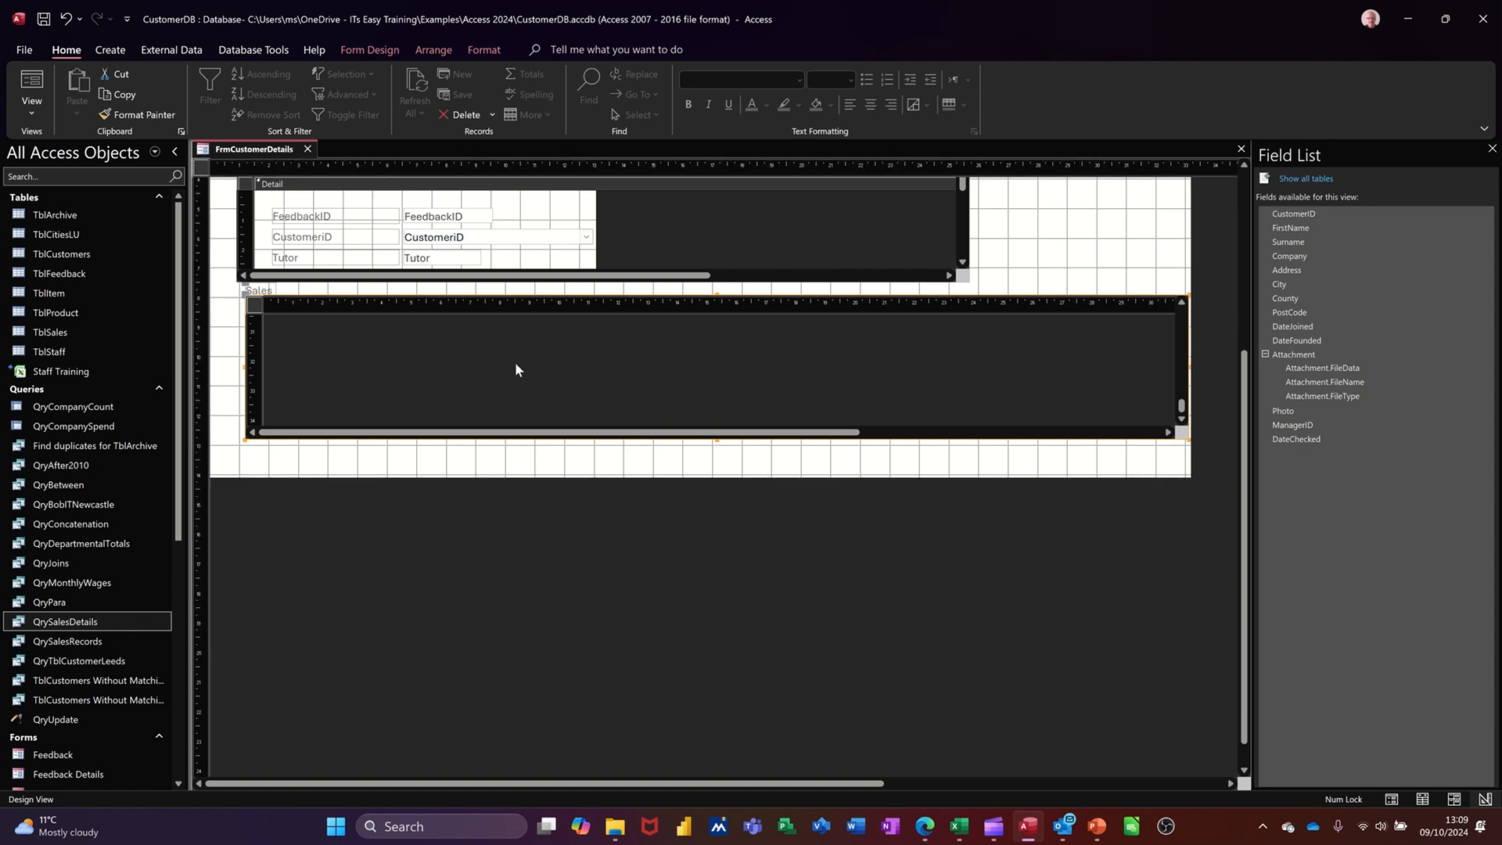
left_click(1031, 275)
left_click_drag(996, 303, 992, 303)
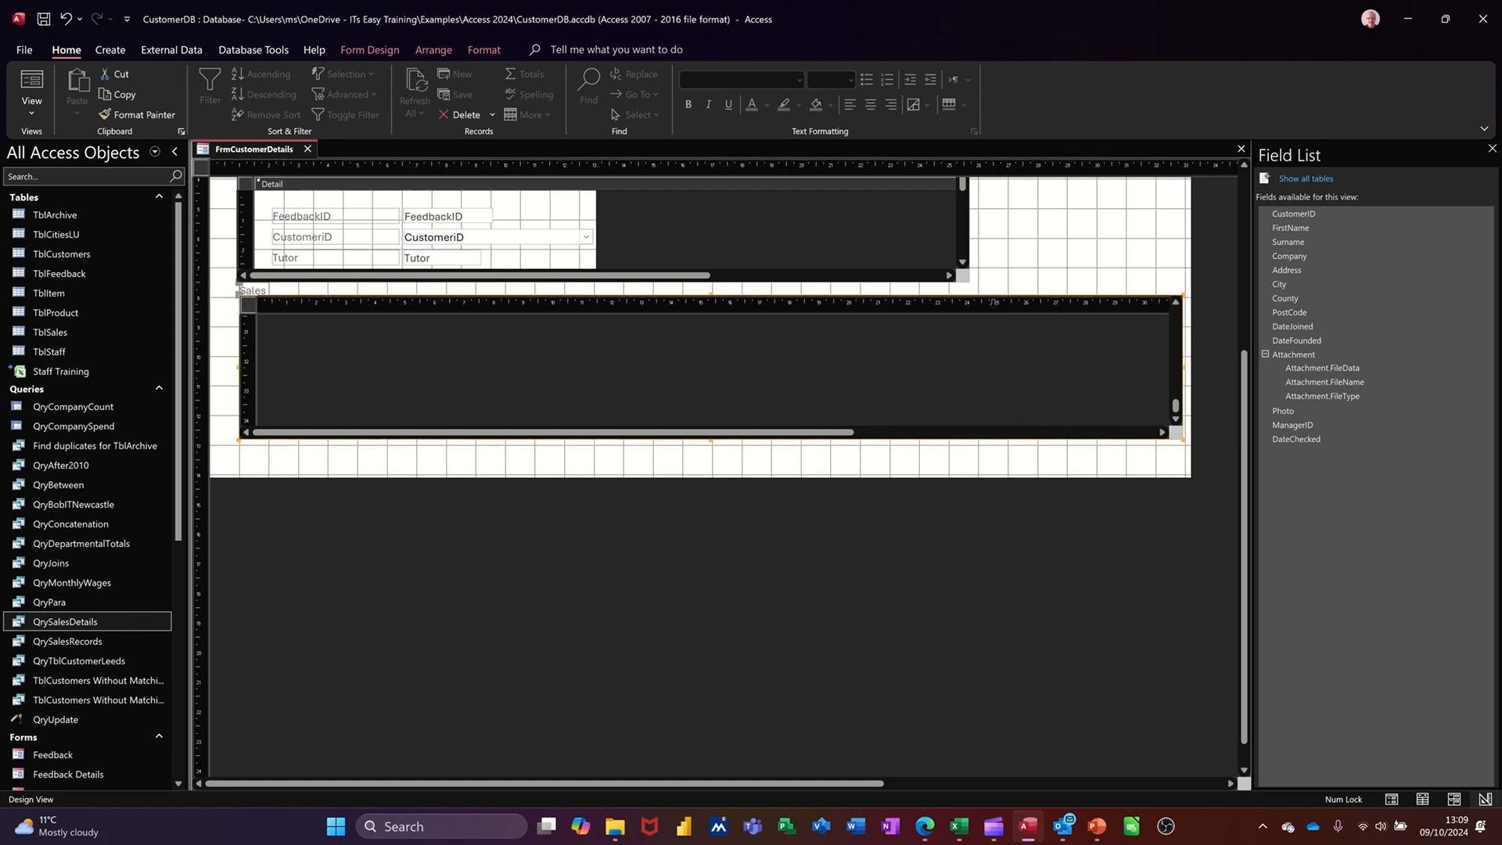
scroll(920, 383, "up", 2)
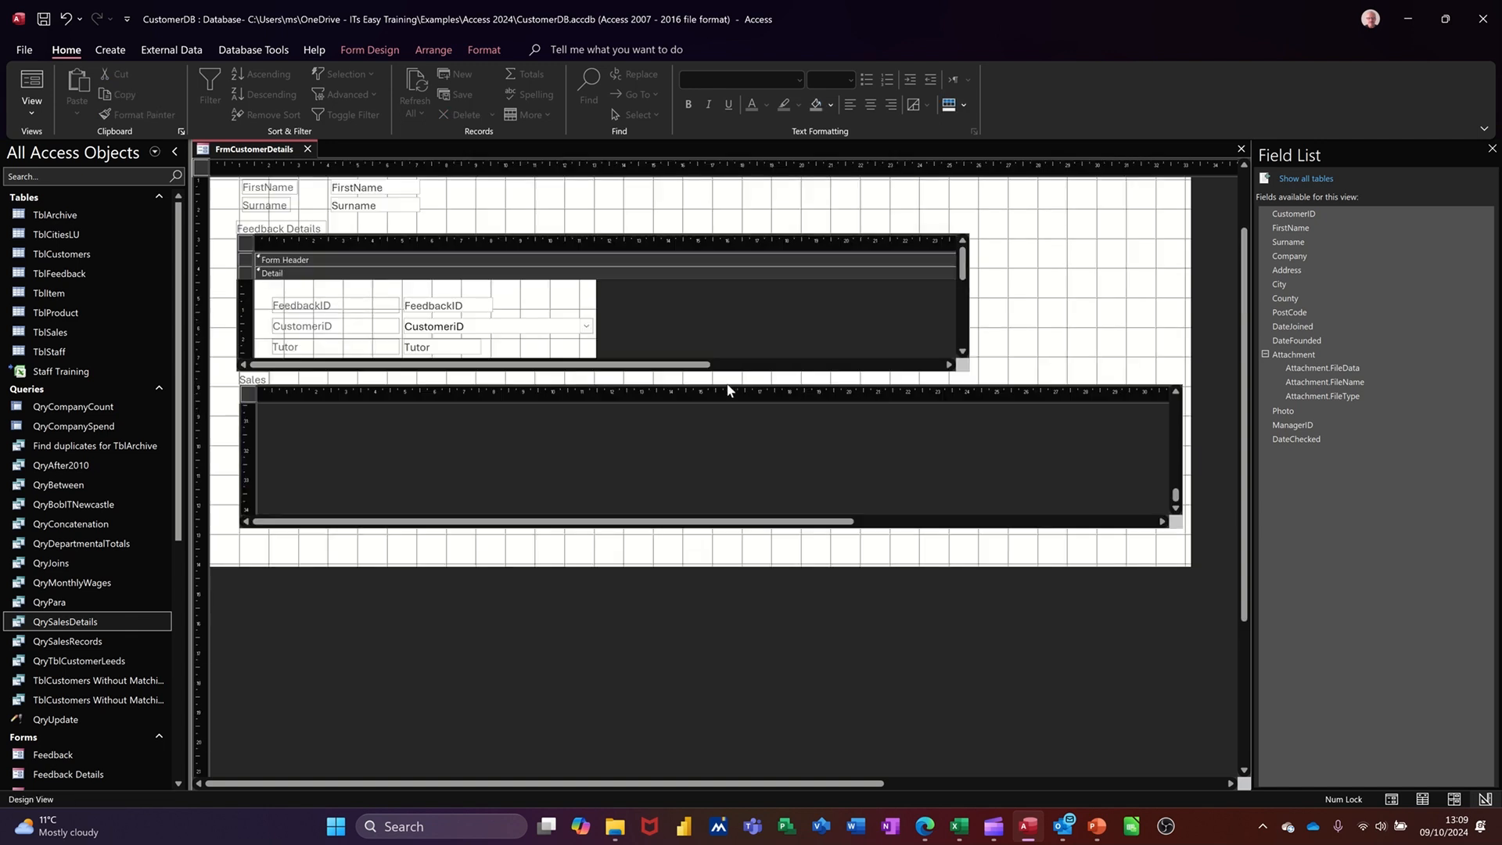
Step: Show the form in Form view and auto-fit the Sales columns ProductID, Product, Price, SaleVale, CustomerID and TblCustomers.FirstName
left_click(31, 88)
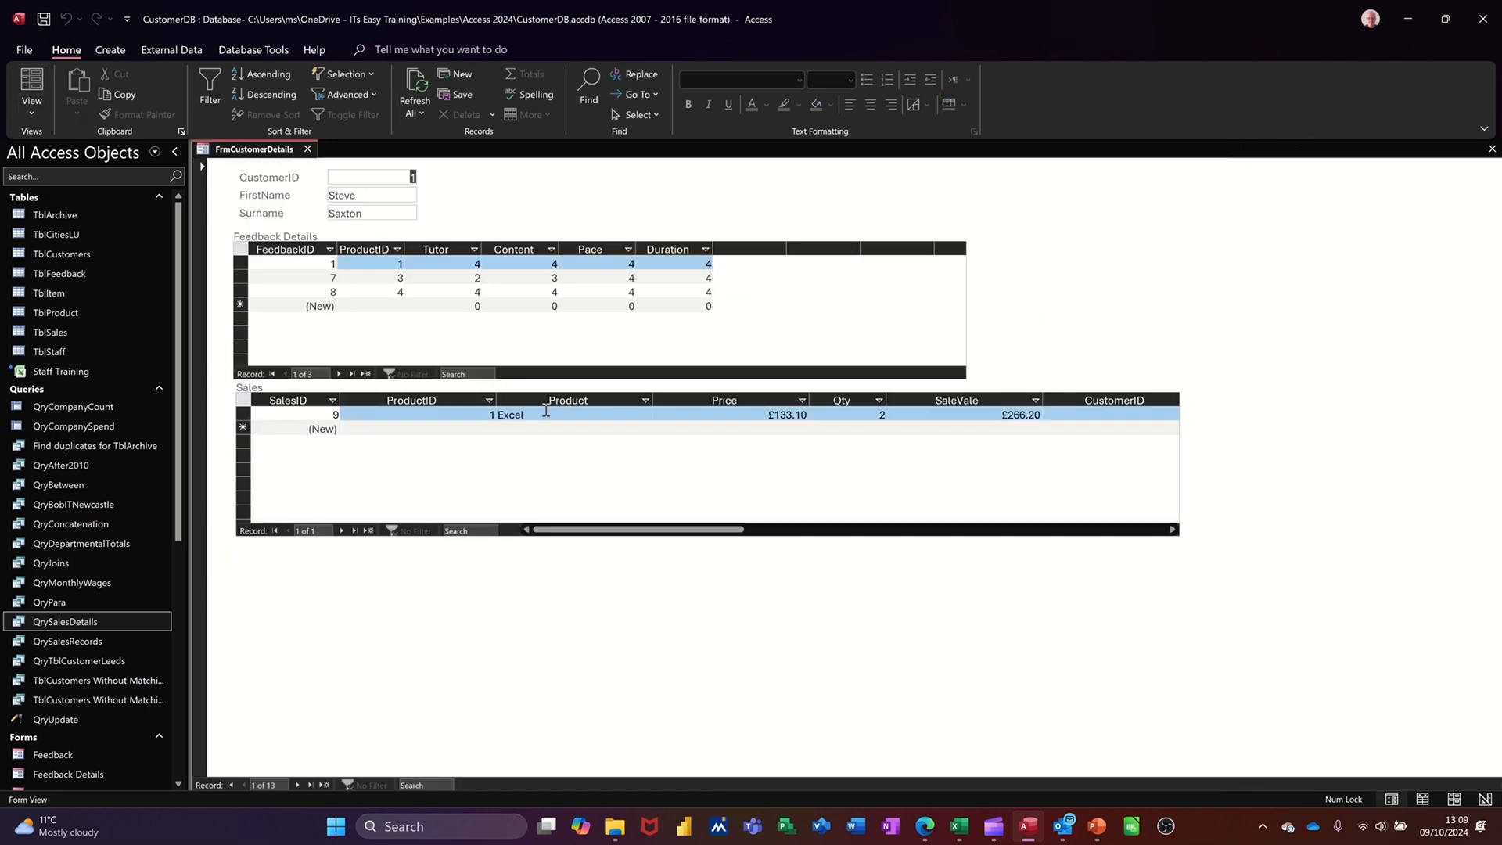
double_click(498, 400)
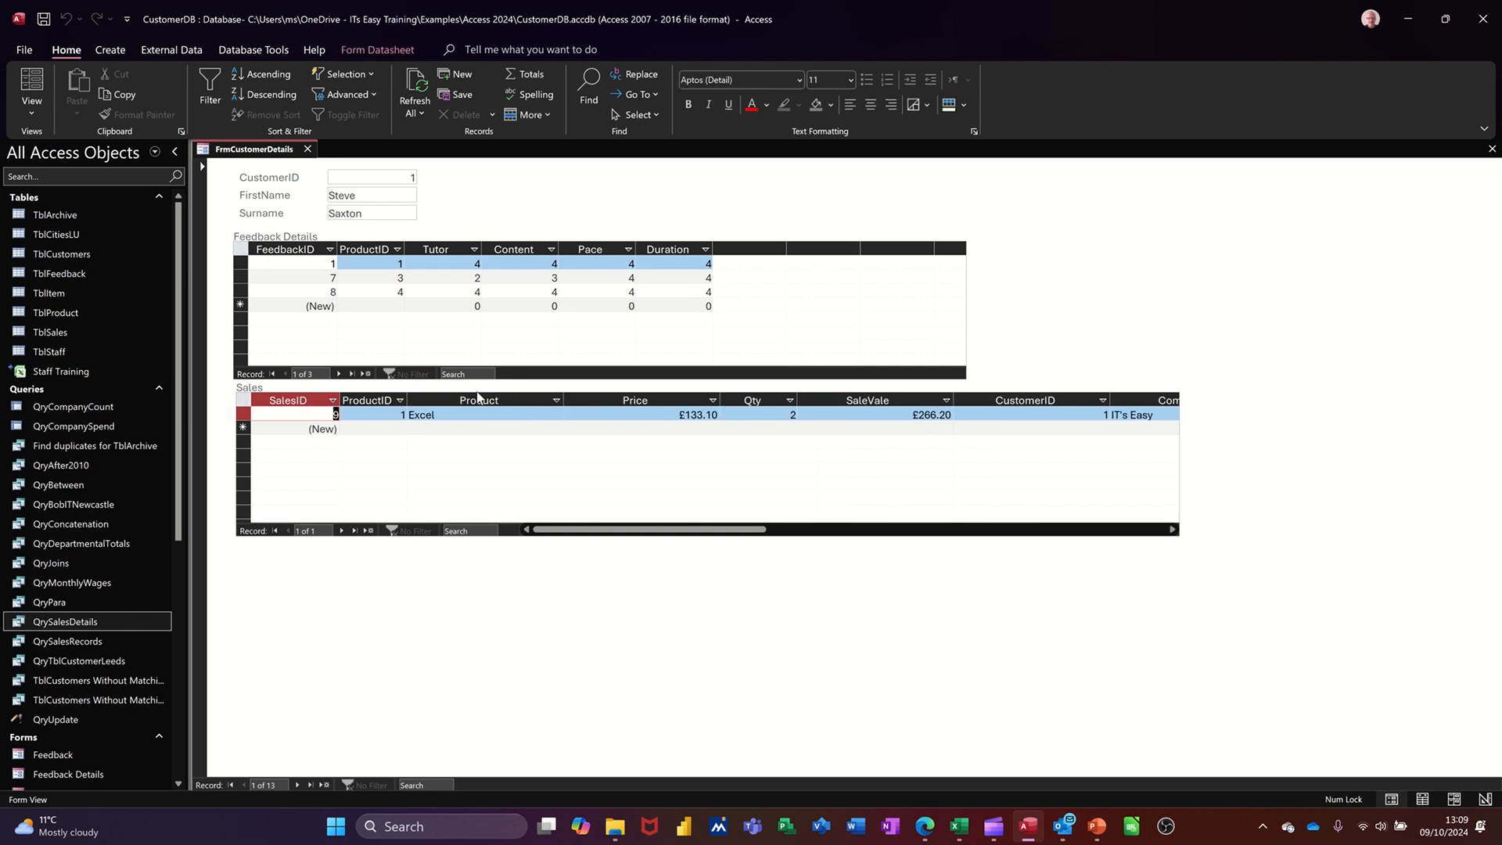
double_click(564, 401)
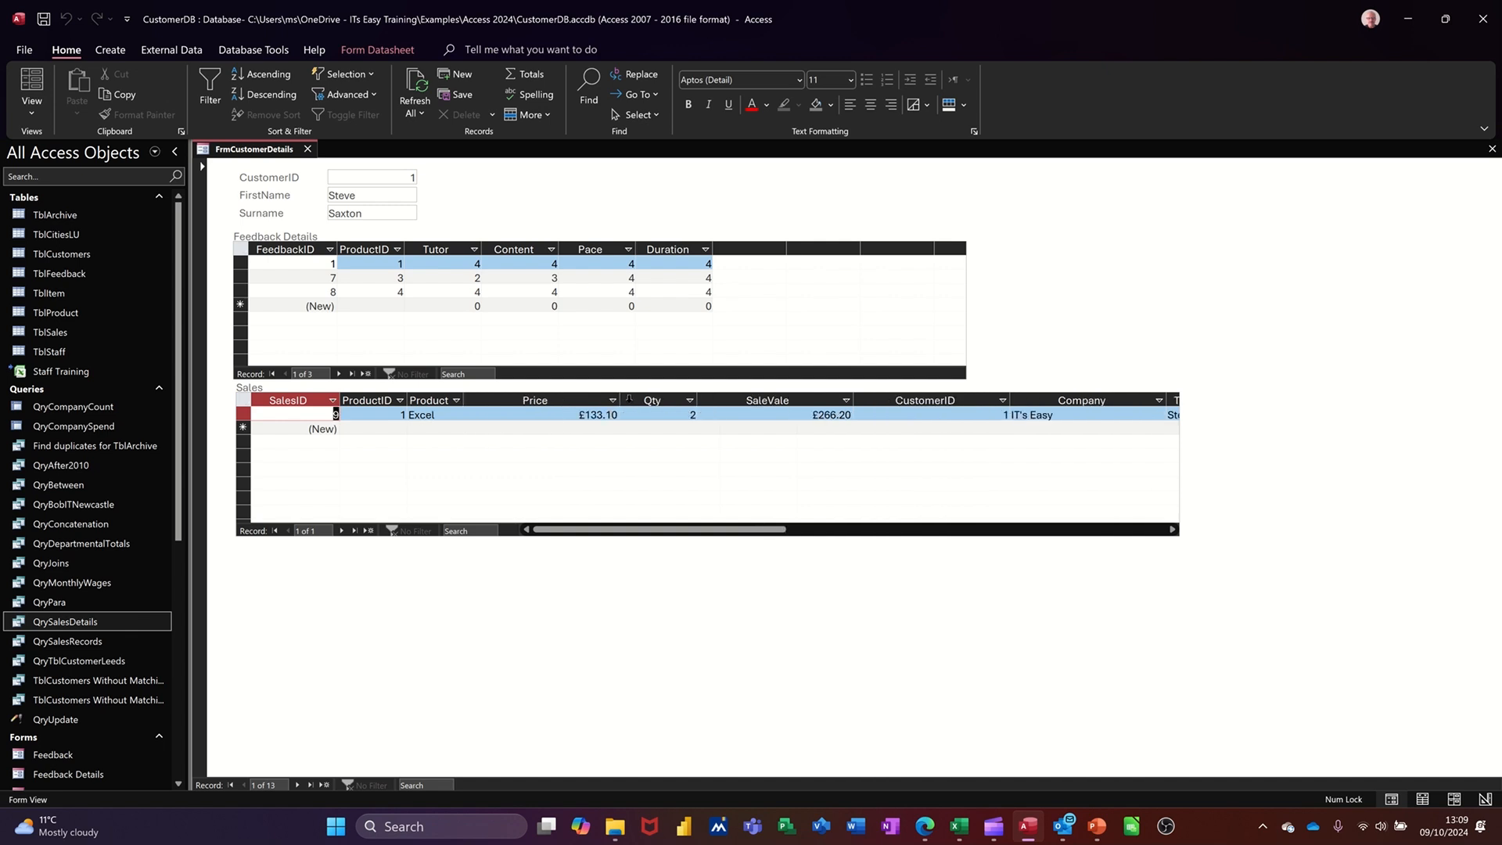
double_click(621, 401)
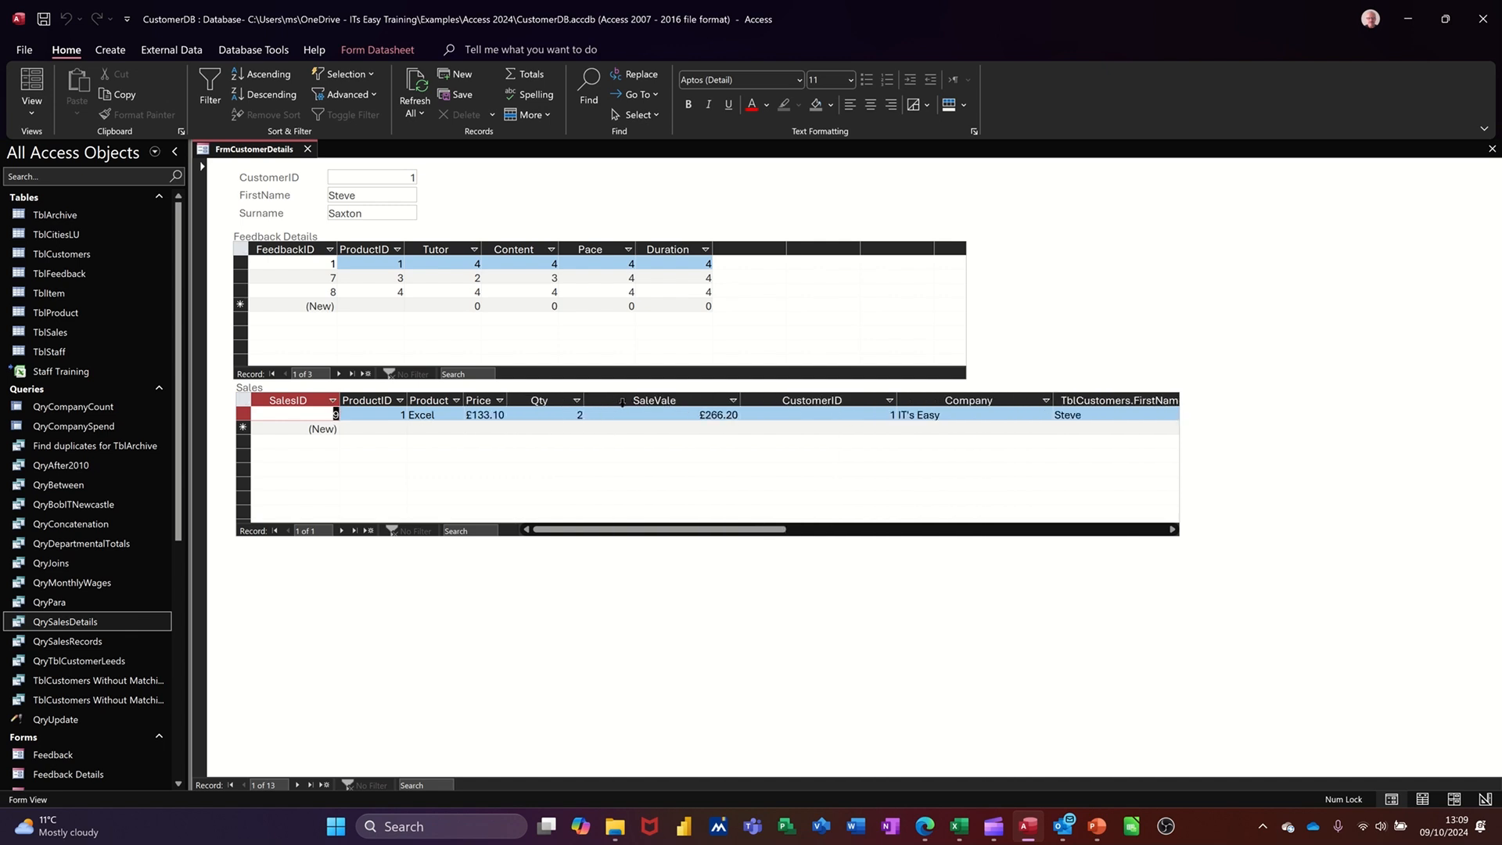
double_click(741, 399)
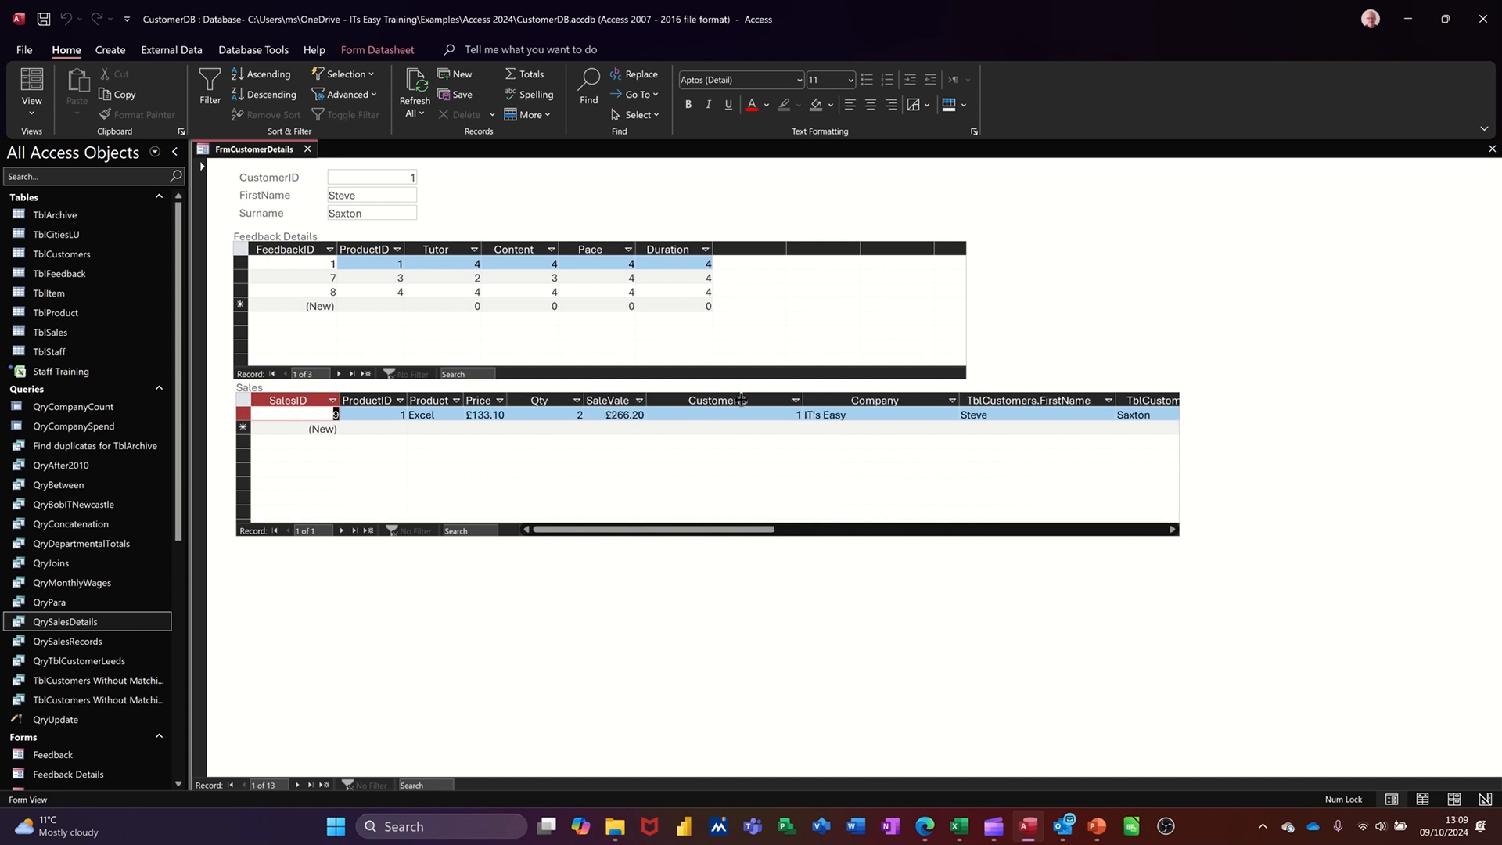
left_click(805, 400)
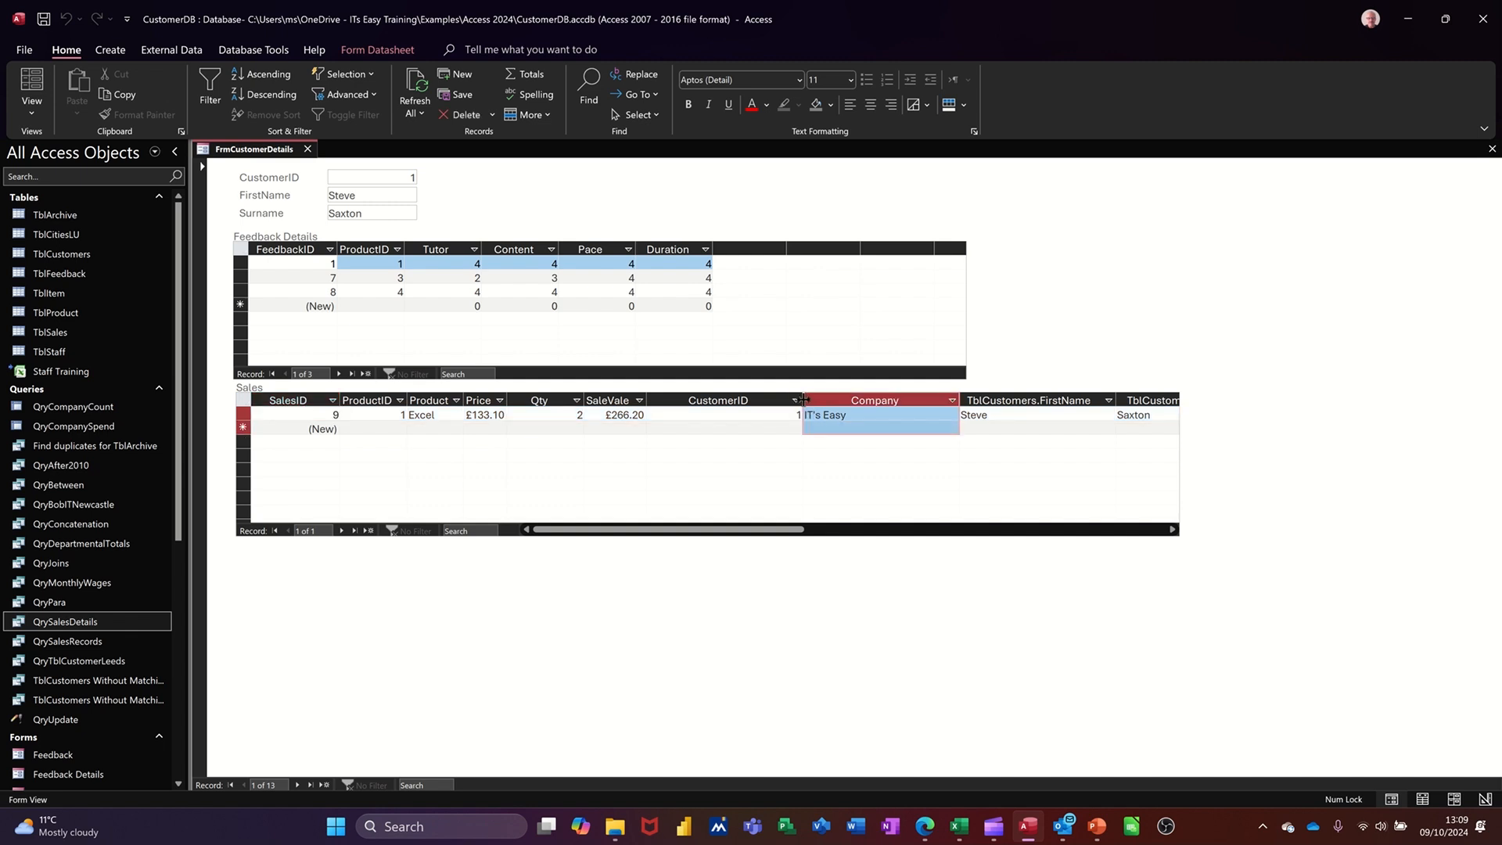
double_click(803, 401)
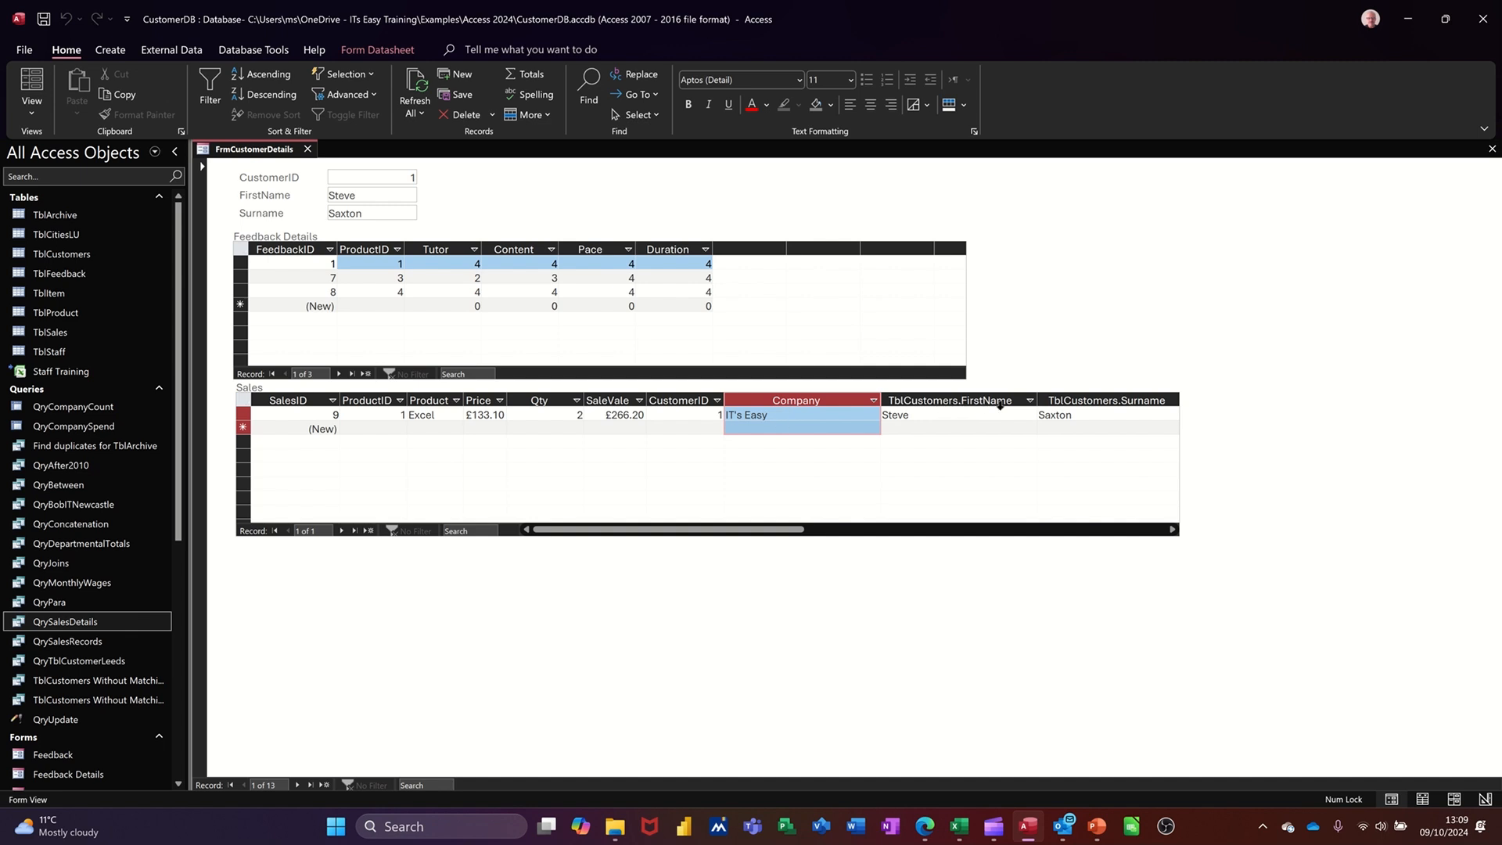
double_click(1038, 401)
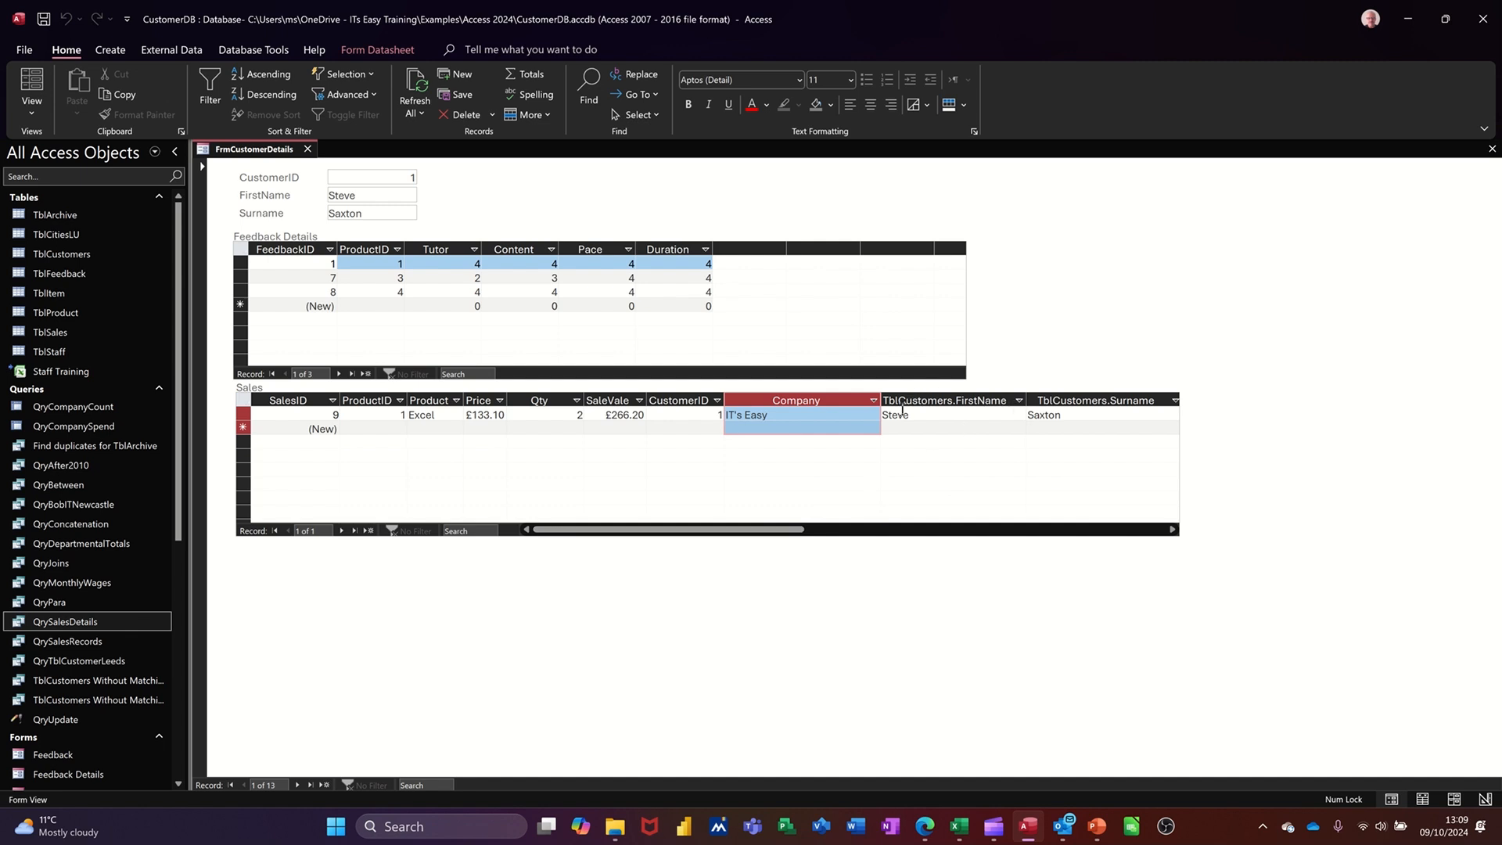
Step: Auto-fit the TblCustomers.Surname, StaffID, TblStaff.FirstName and TblStaff.Surname columns in the Sales subform
left_click_drag(747, 529, 861, 537)
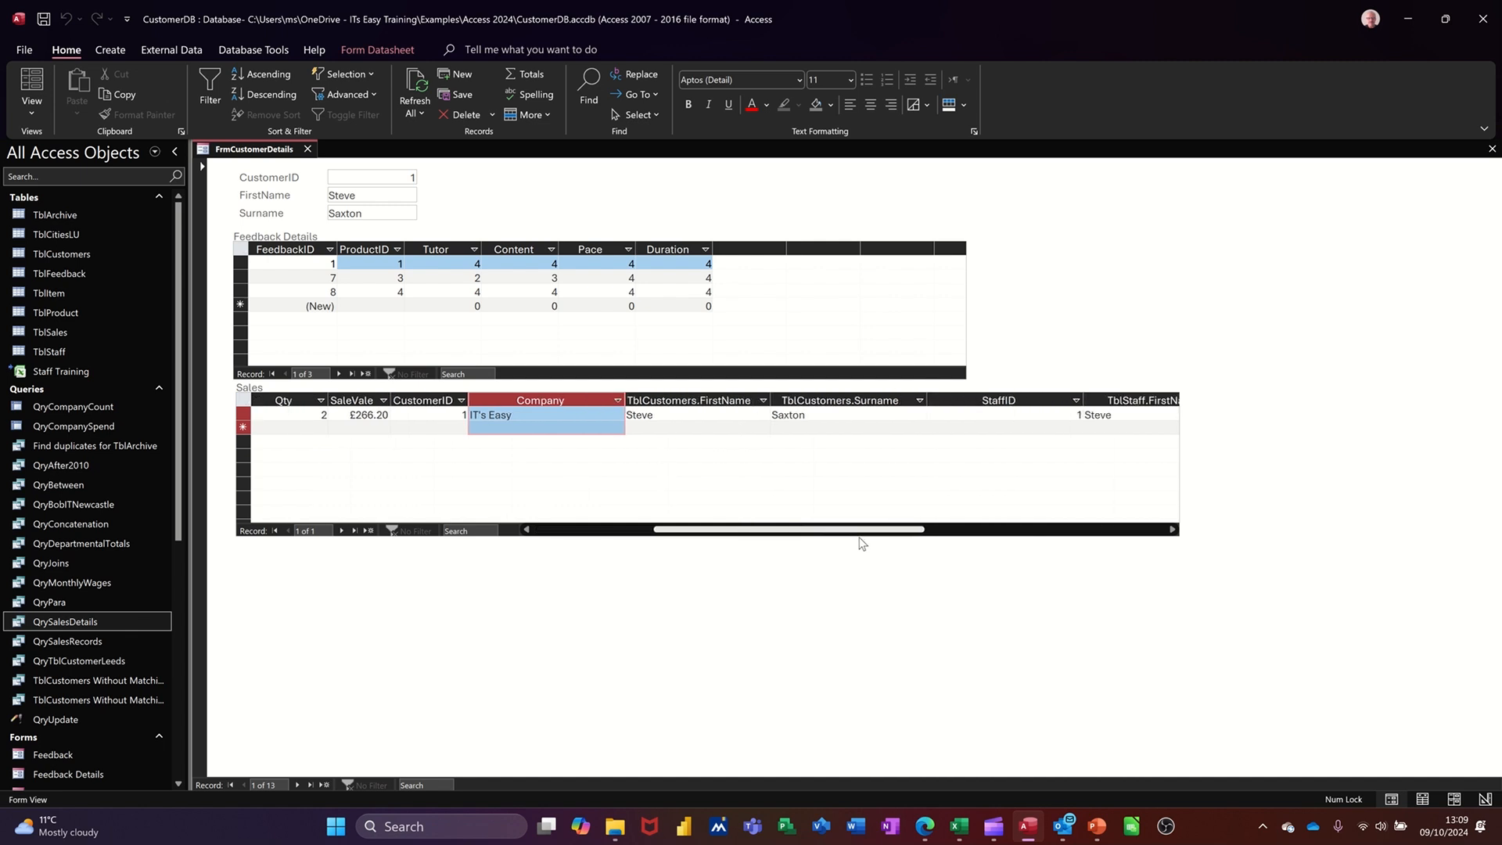
double_click(930, 403)
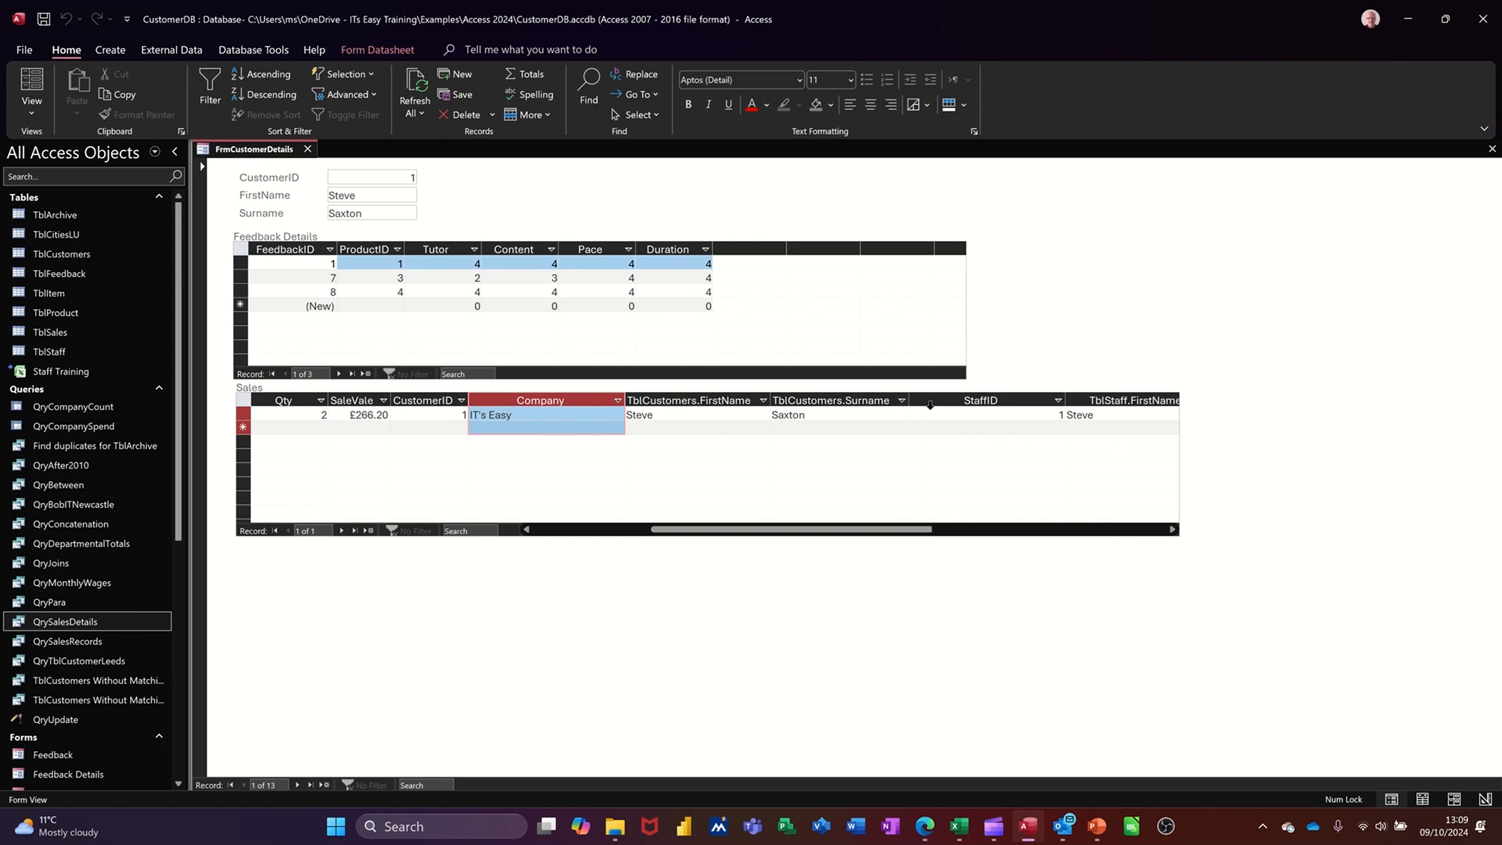
double_click(1066, 403)
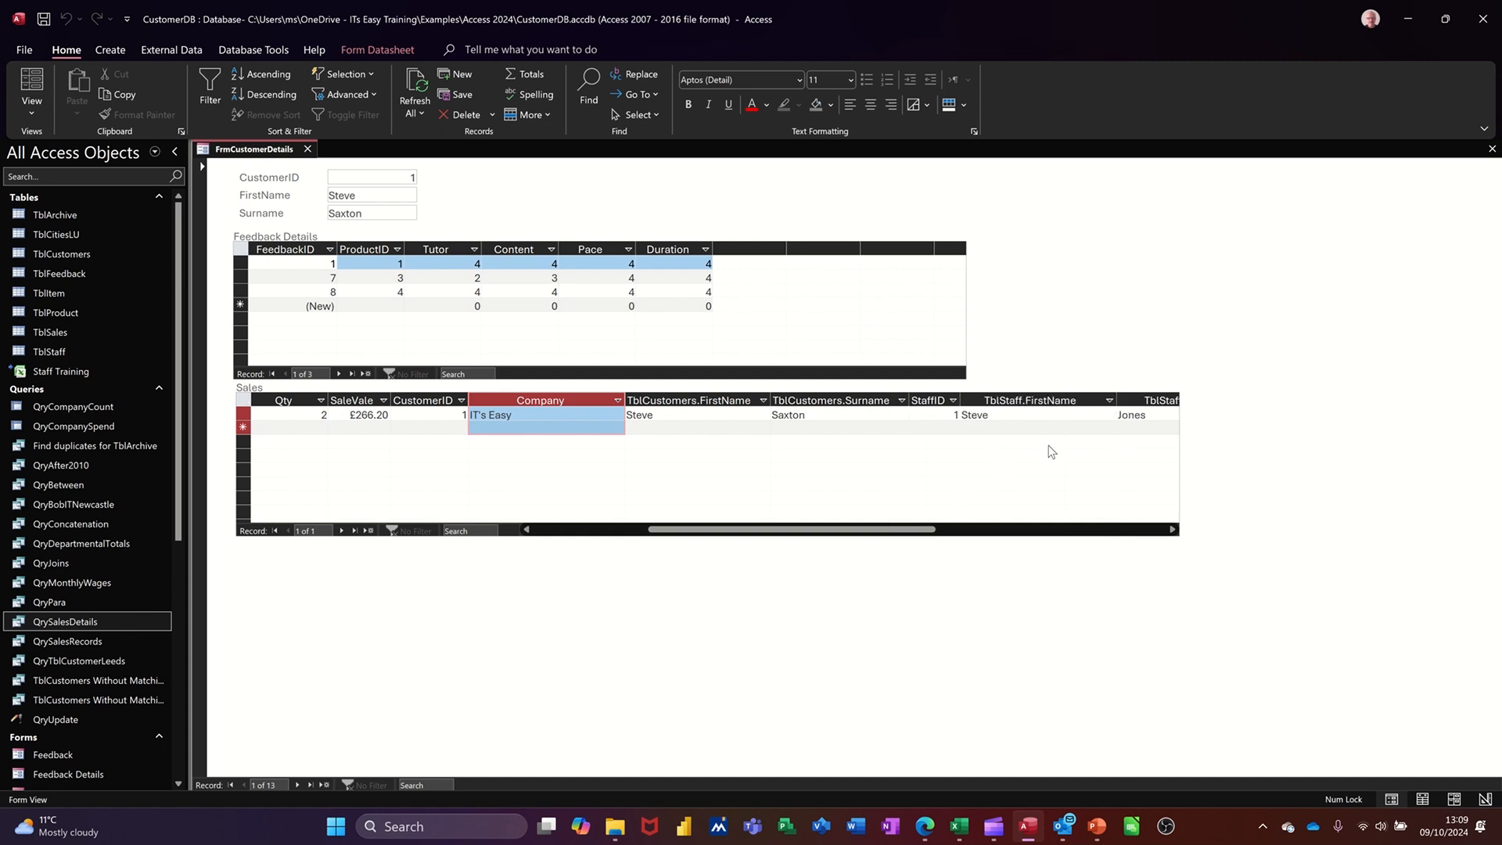
double_click(1117, 401)
left_click_drag(923, 529, 978, 534)
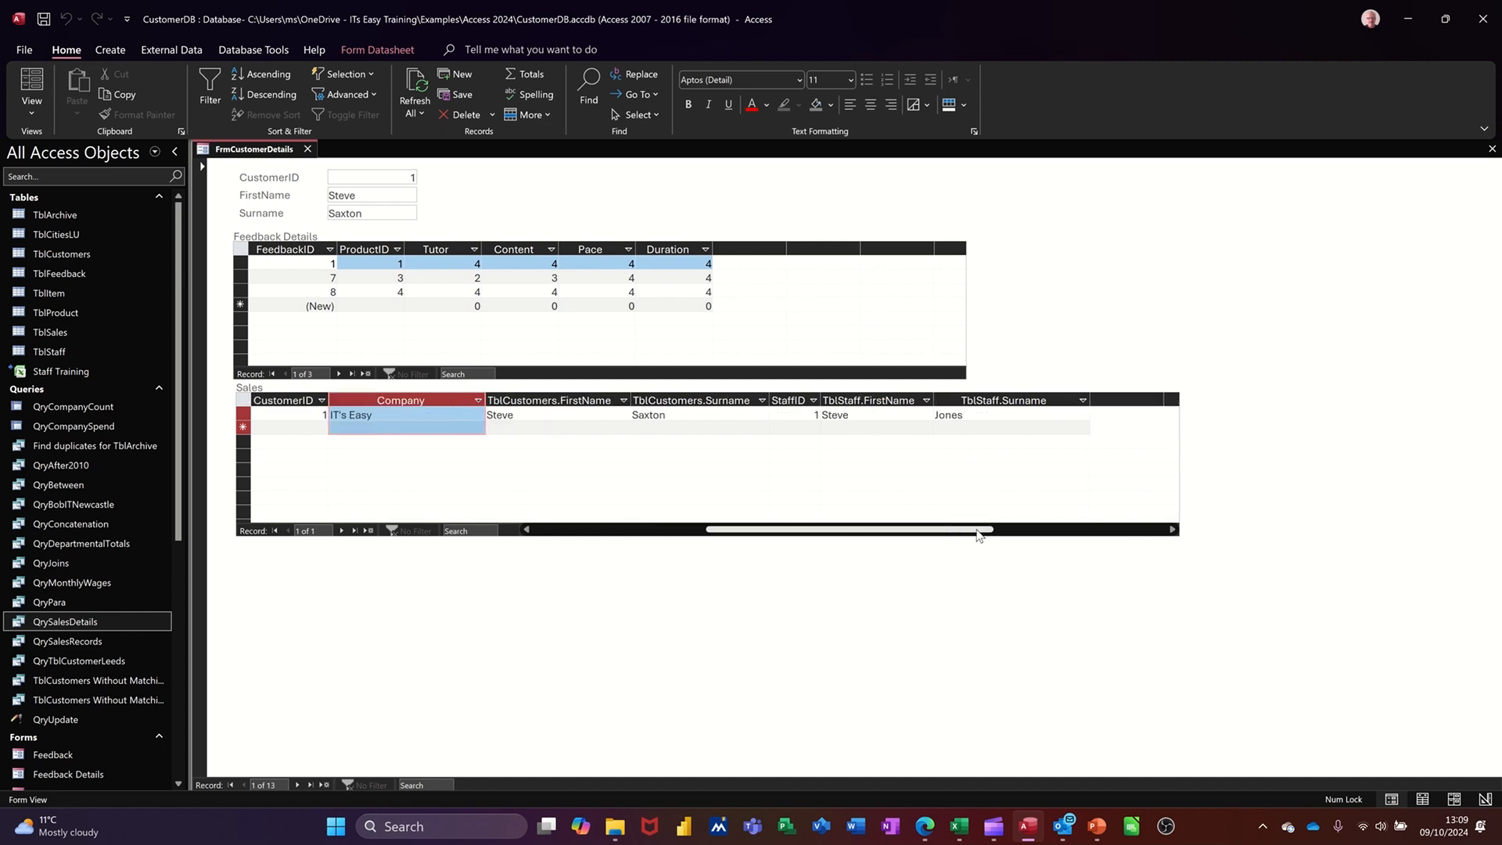
double_click(1092, 400)
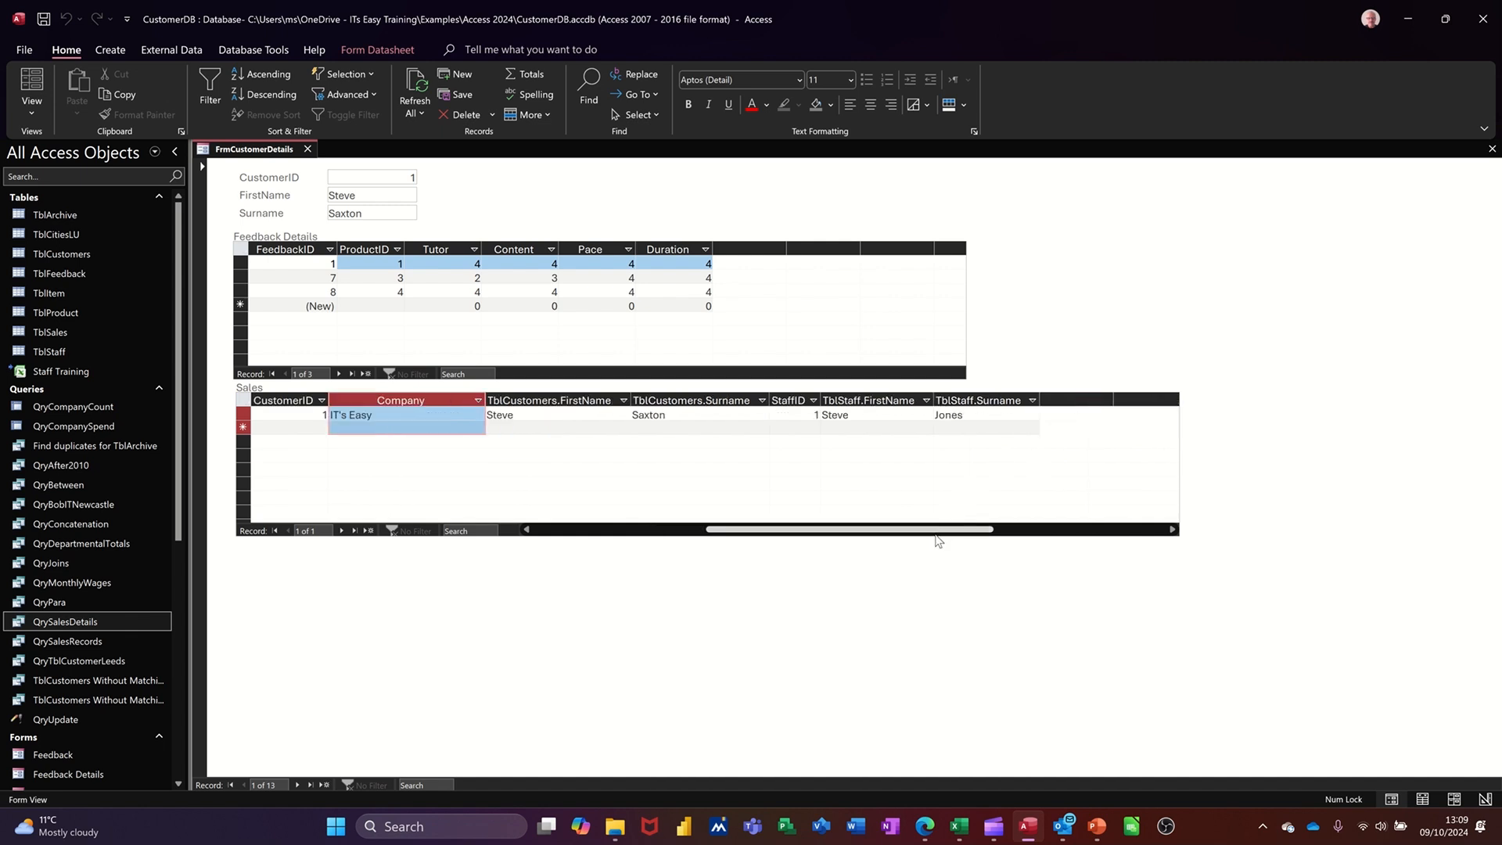
left_click_drag(937, 531, 763, 532)
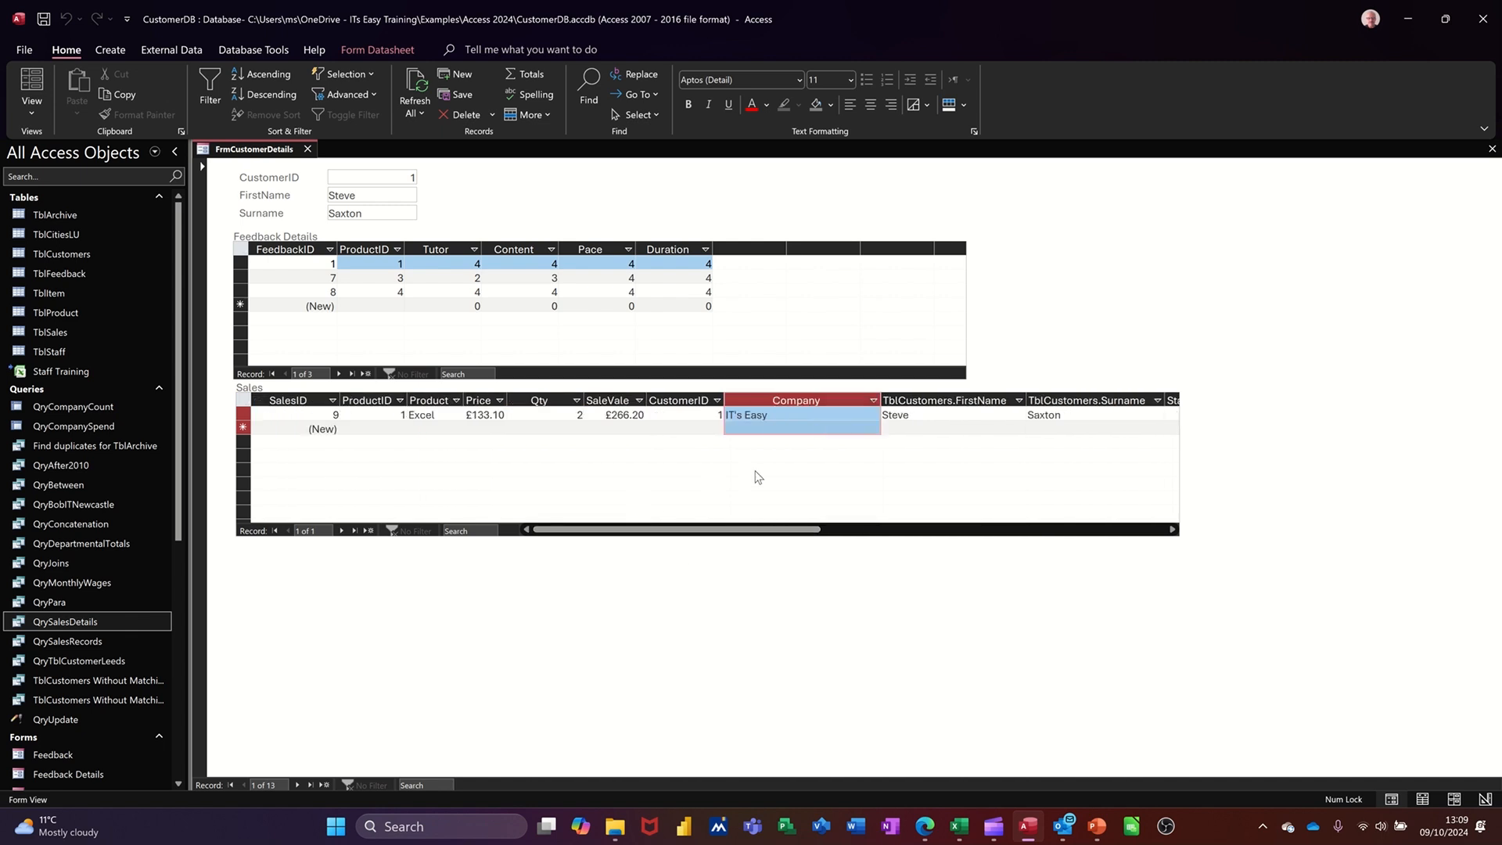
Step: Hide the CustomerID column in the Sales subform
left_click(686, 420)
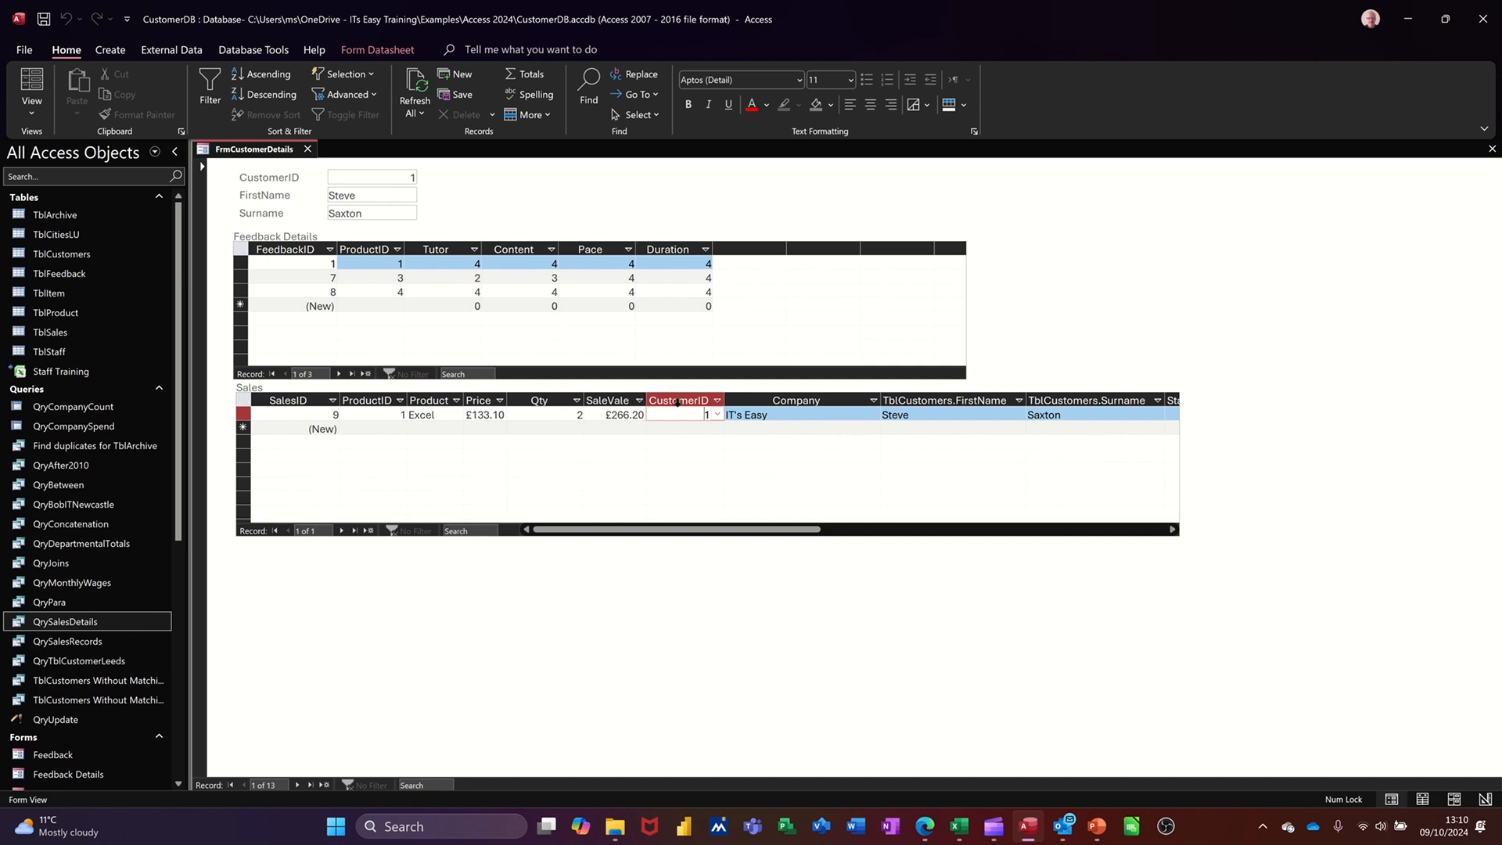
right_click(677, 398)
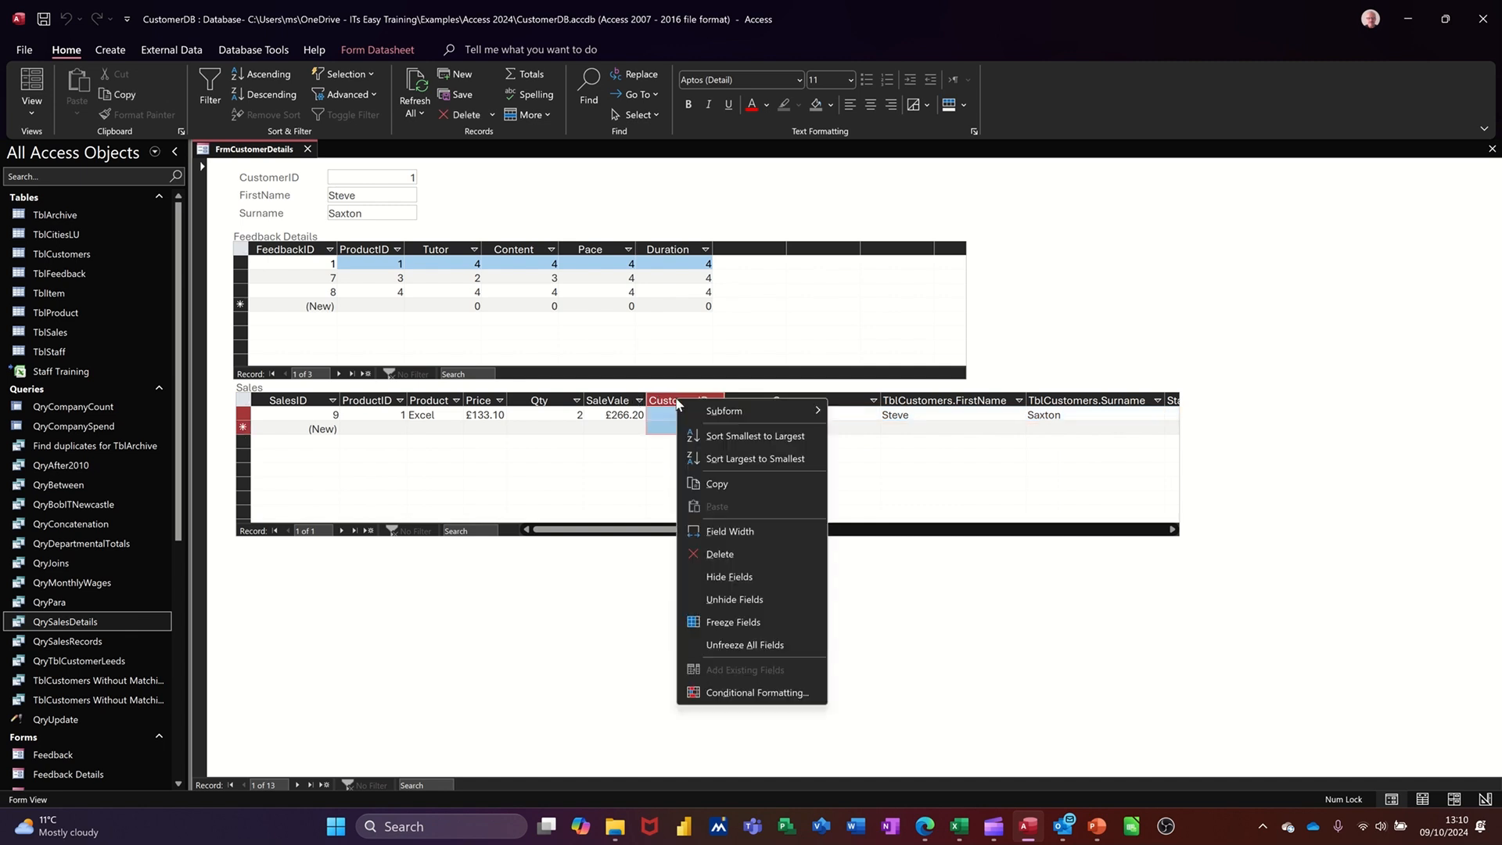
left_click(728, 576)
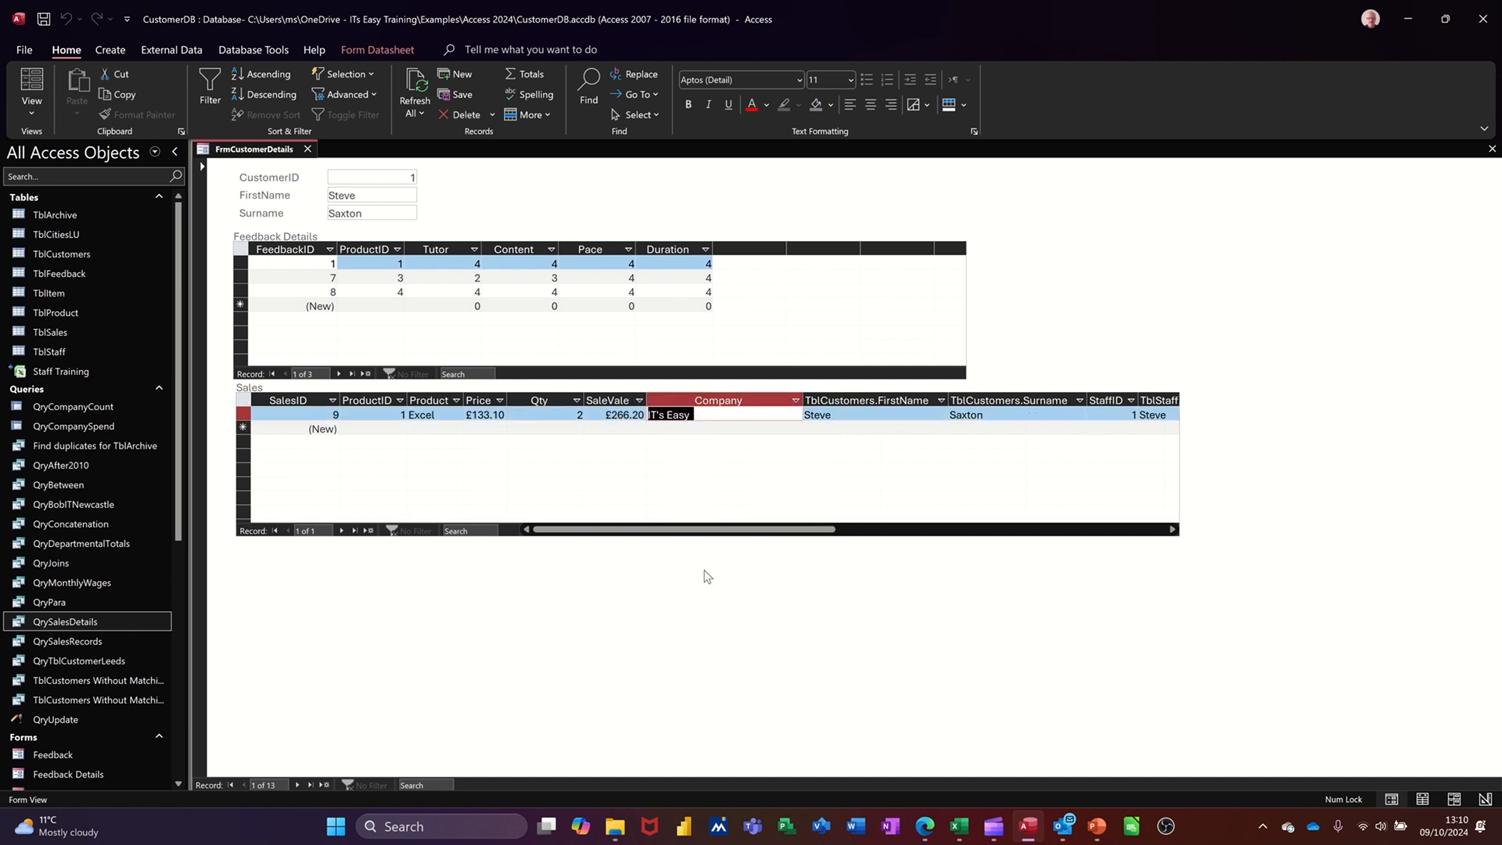
Step: Auto-fit the Company column and narrow the customer first name and surname columns so all Sales fields fit within the subform
double_click(804, 401)
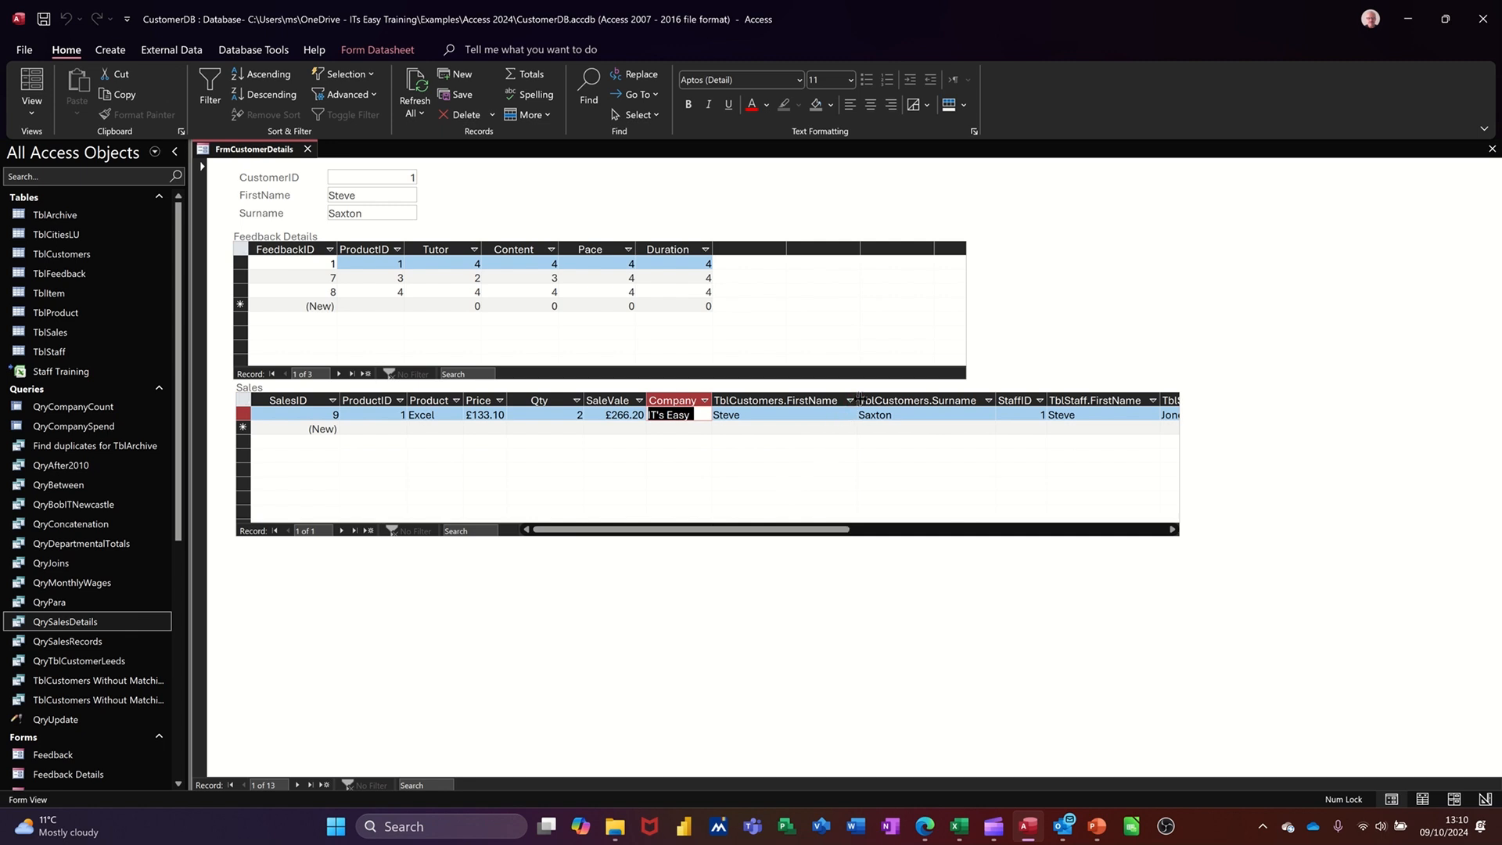
left_click_drag(855, 403, 790, 403)
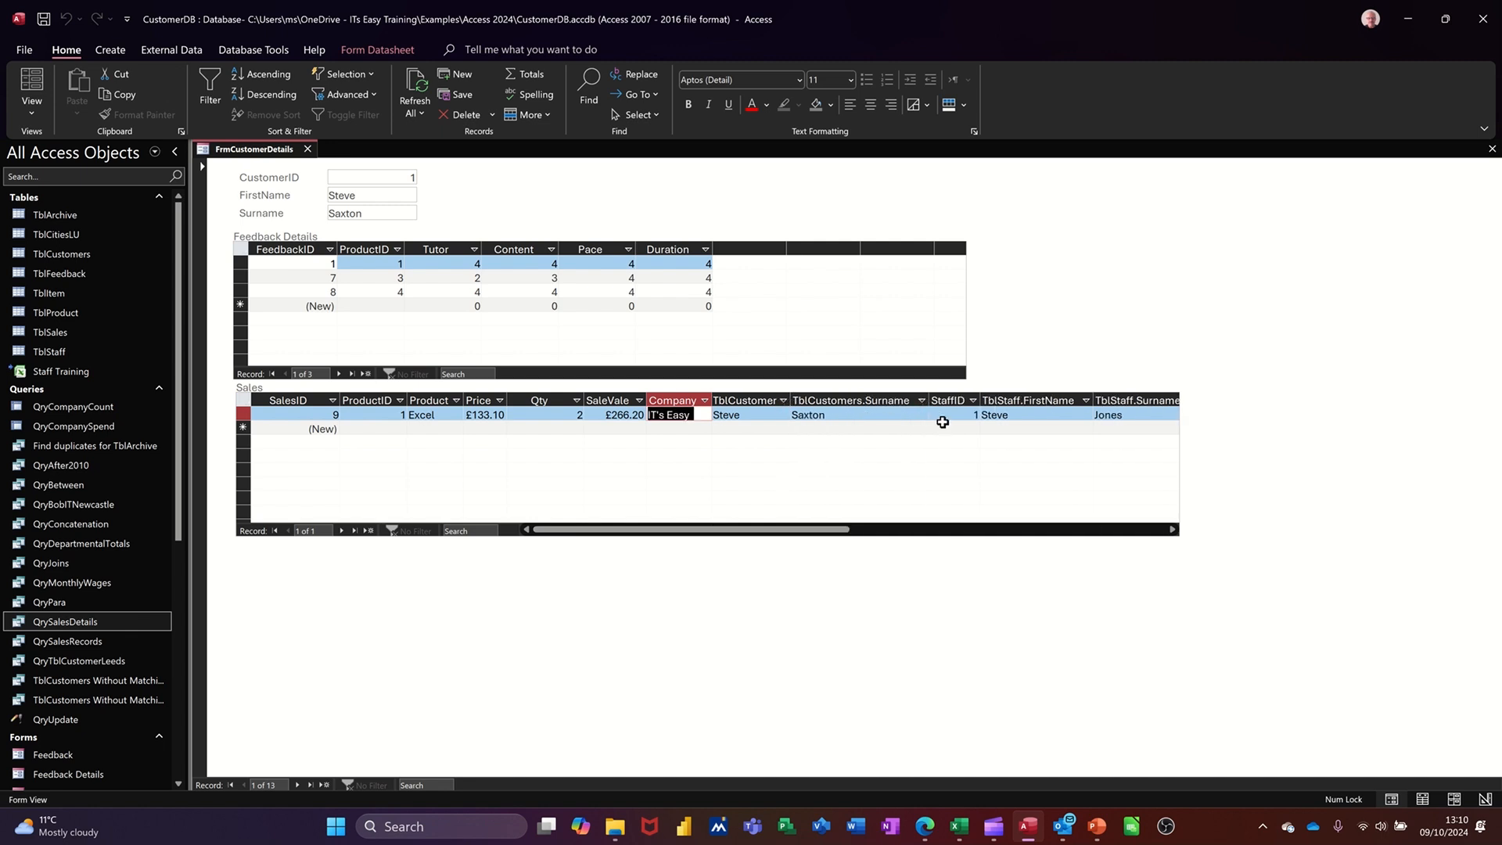
left_click_drag(928, 400, 869, 401)
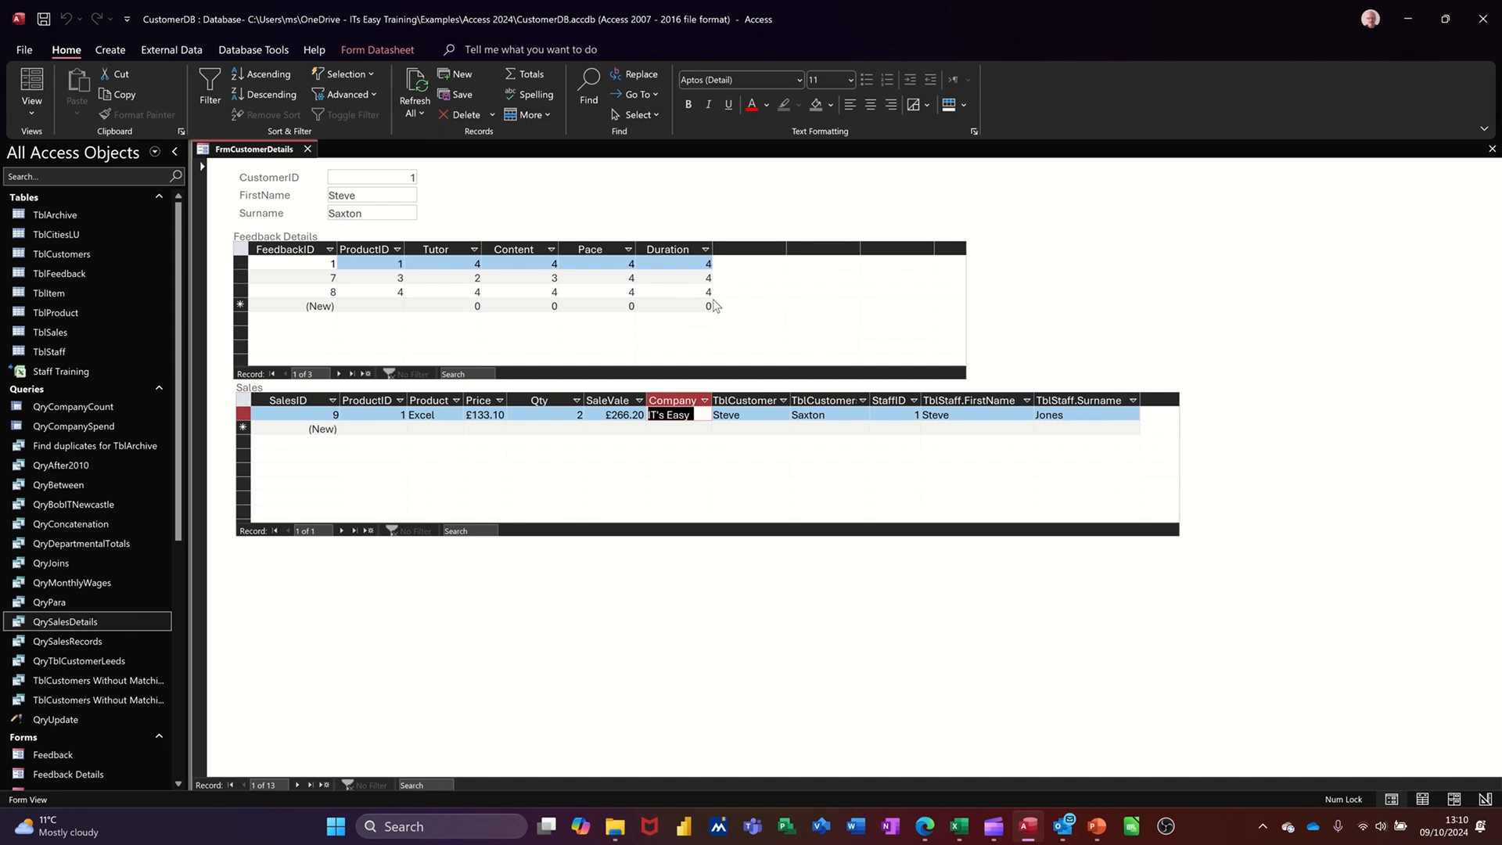
Step: Check the available ProductID choices for feedback record 8 in the Feedback Details subform
left_click(396, 290)
left_click(397, 291)
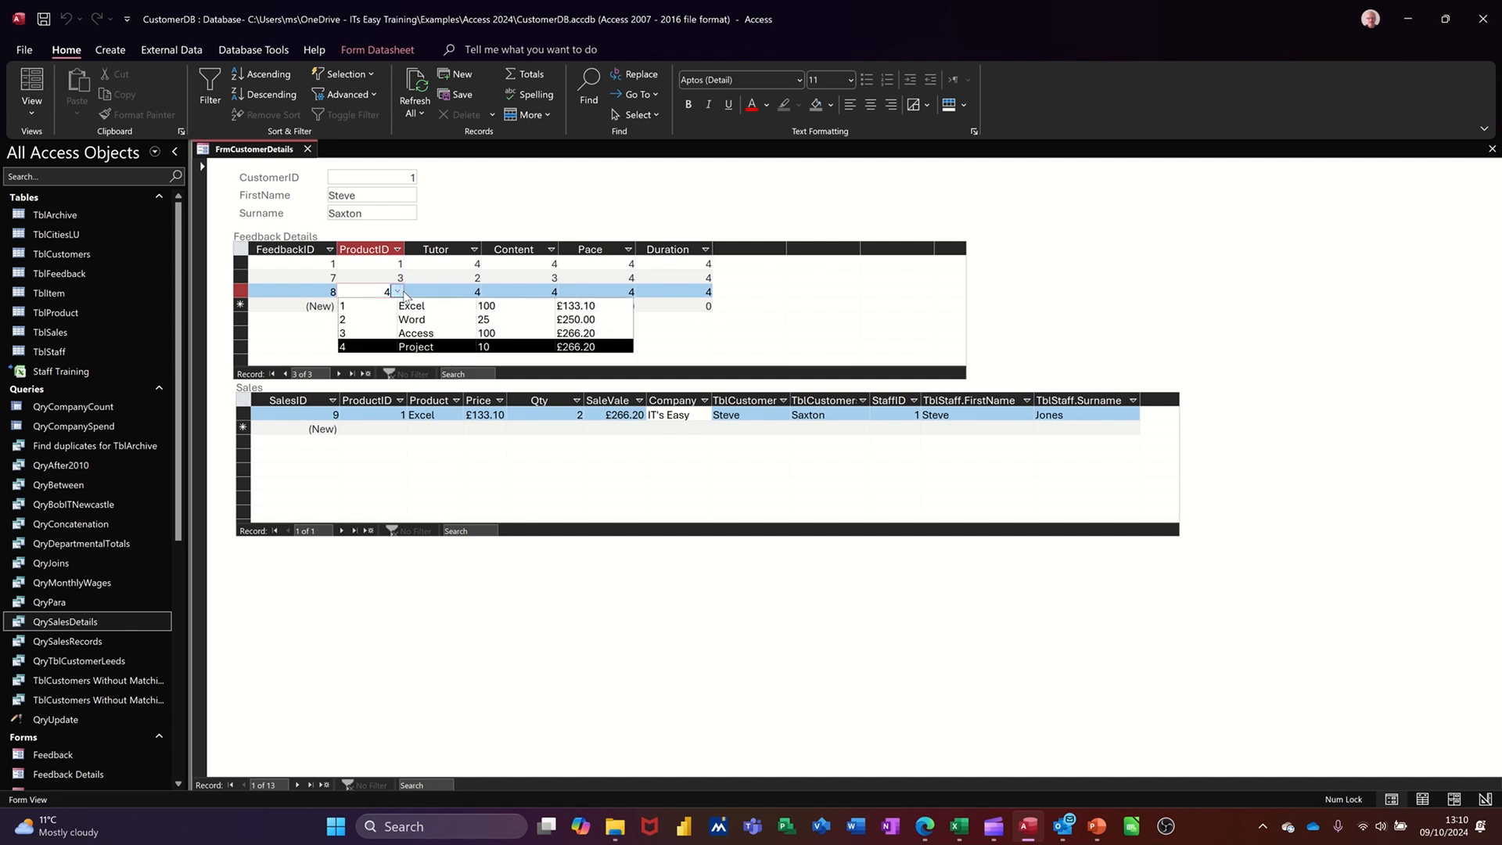
left_click(397, 291)
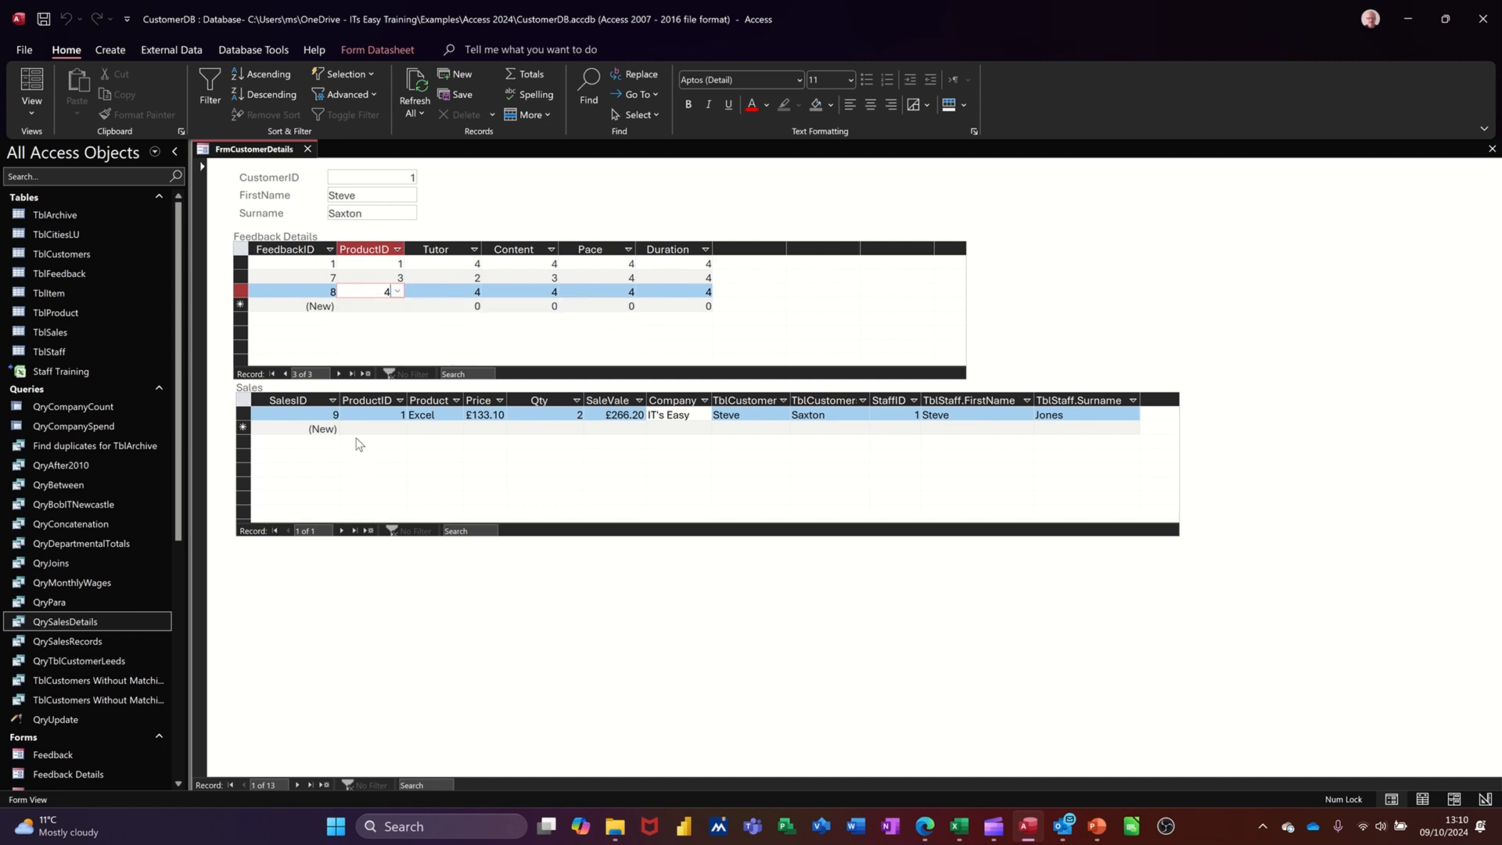
Step: Add a new Sales record for the current customer with ProductID 4 (Project) and a Qty of 10
left_click(360, 429)
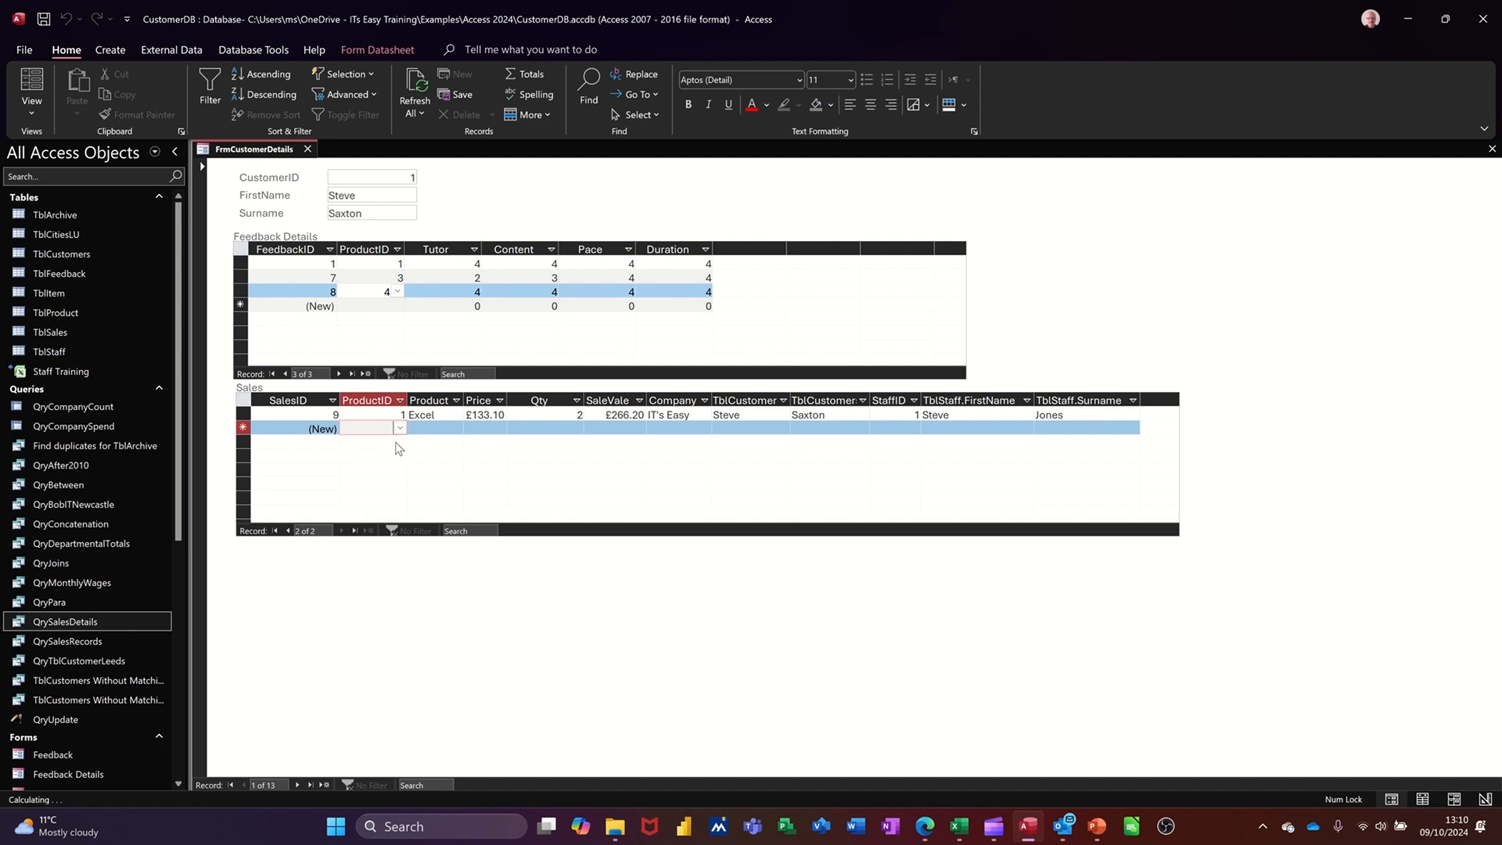
left_click(400, 428)
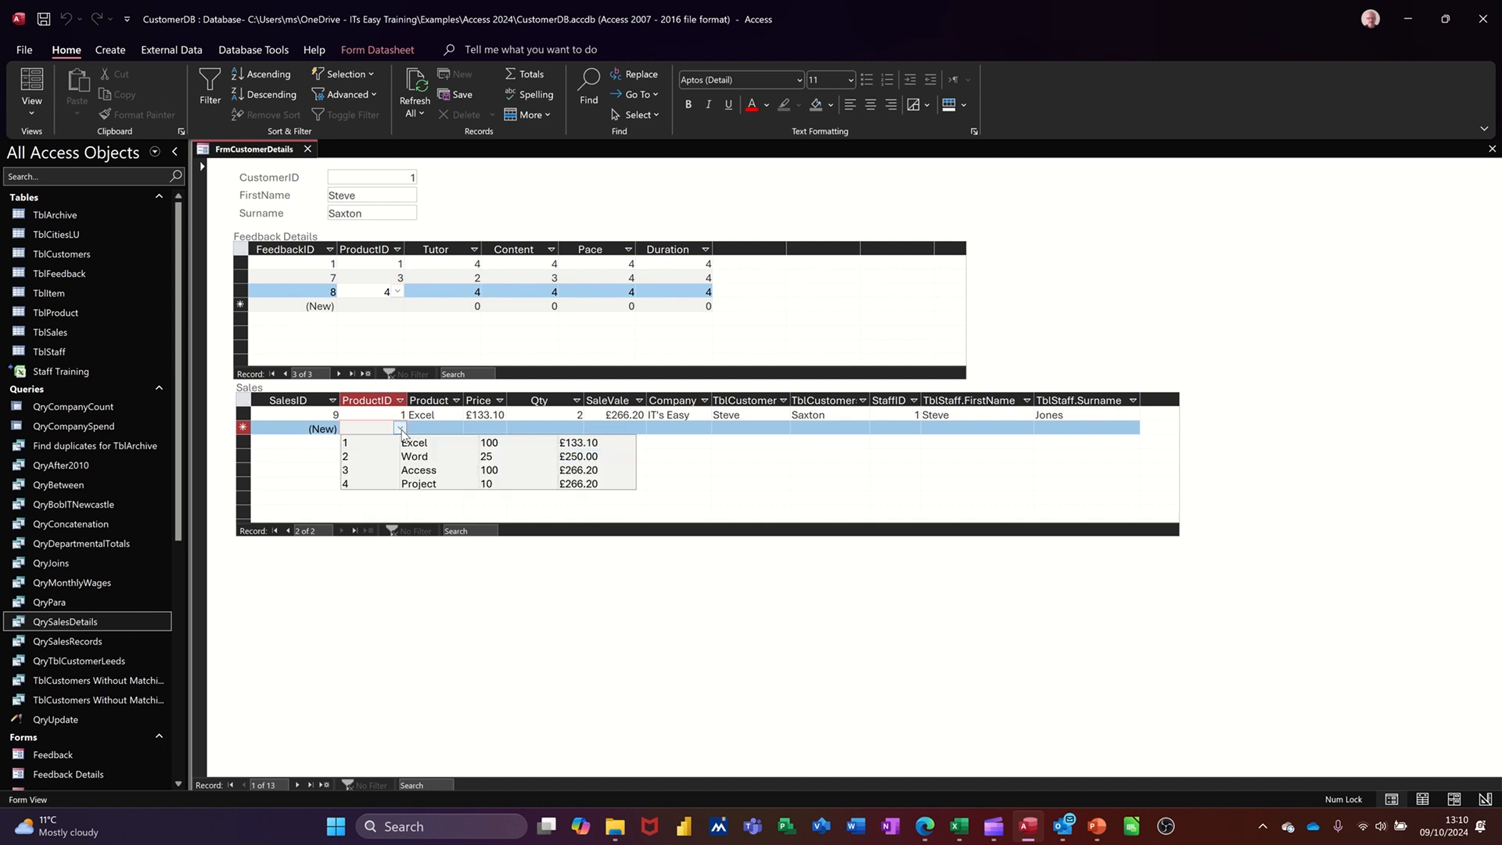
left_click(427, 485)
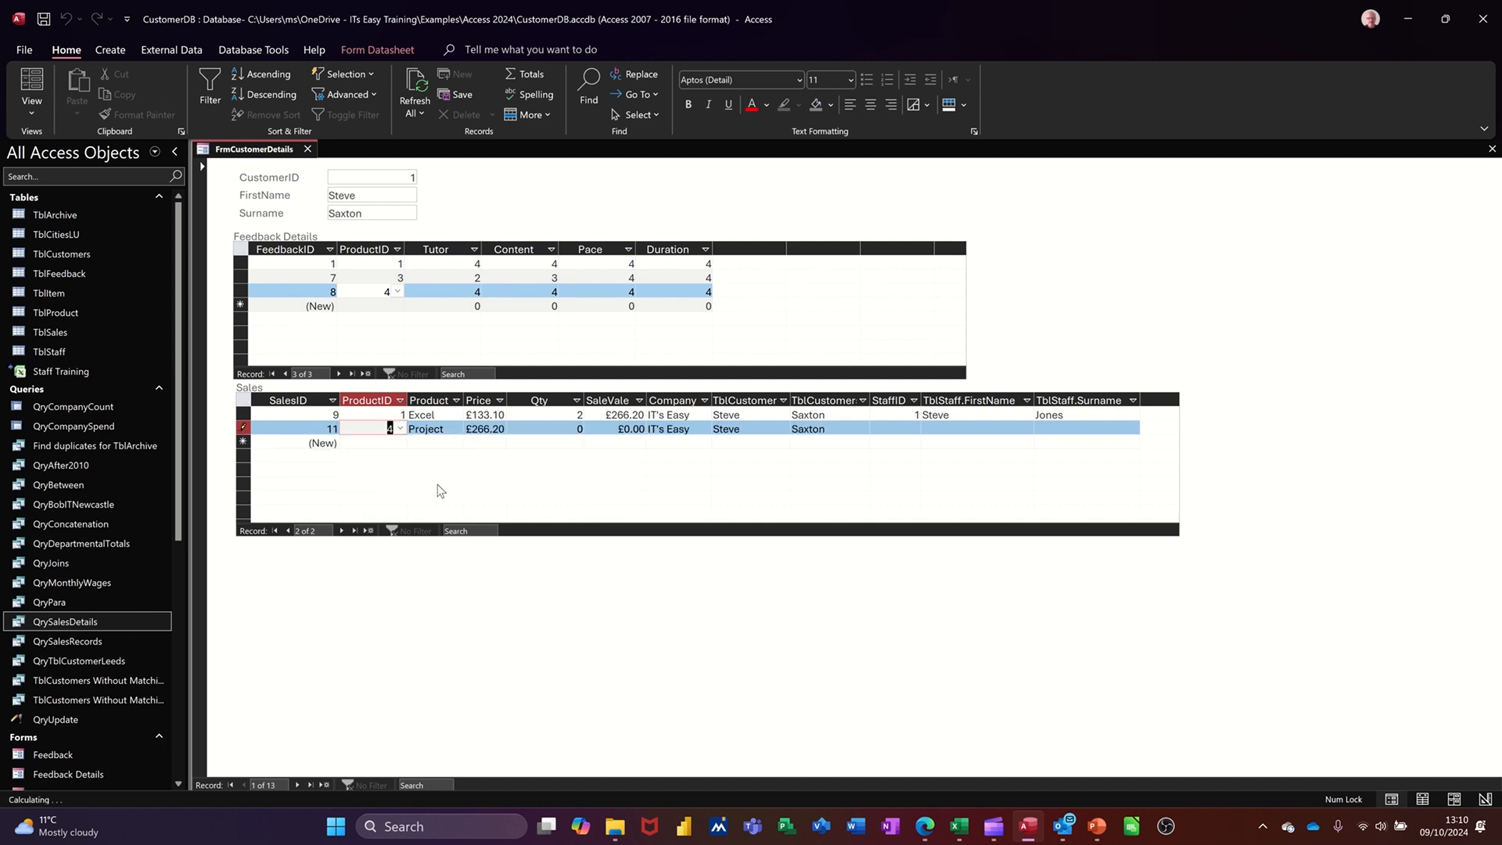
left_click(547, 430)
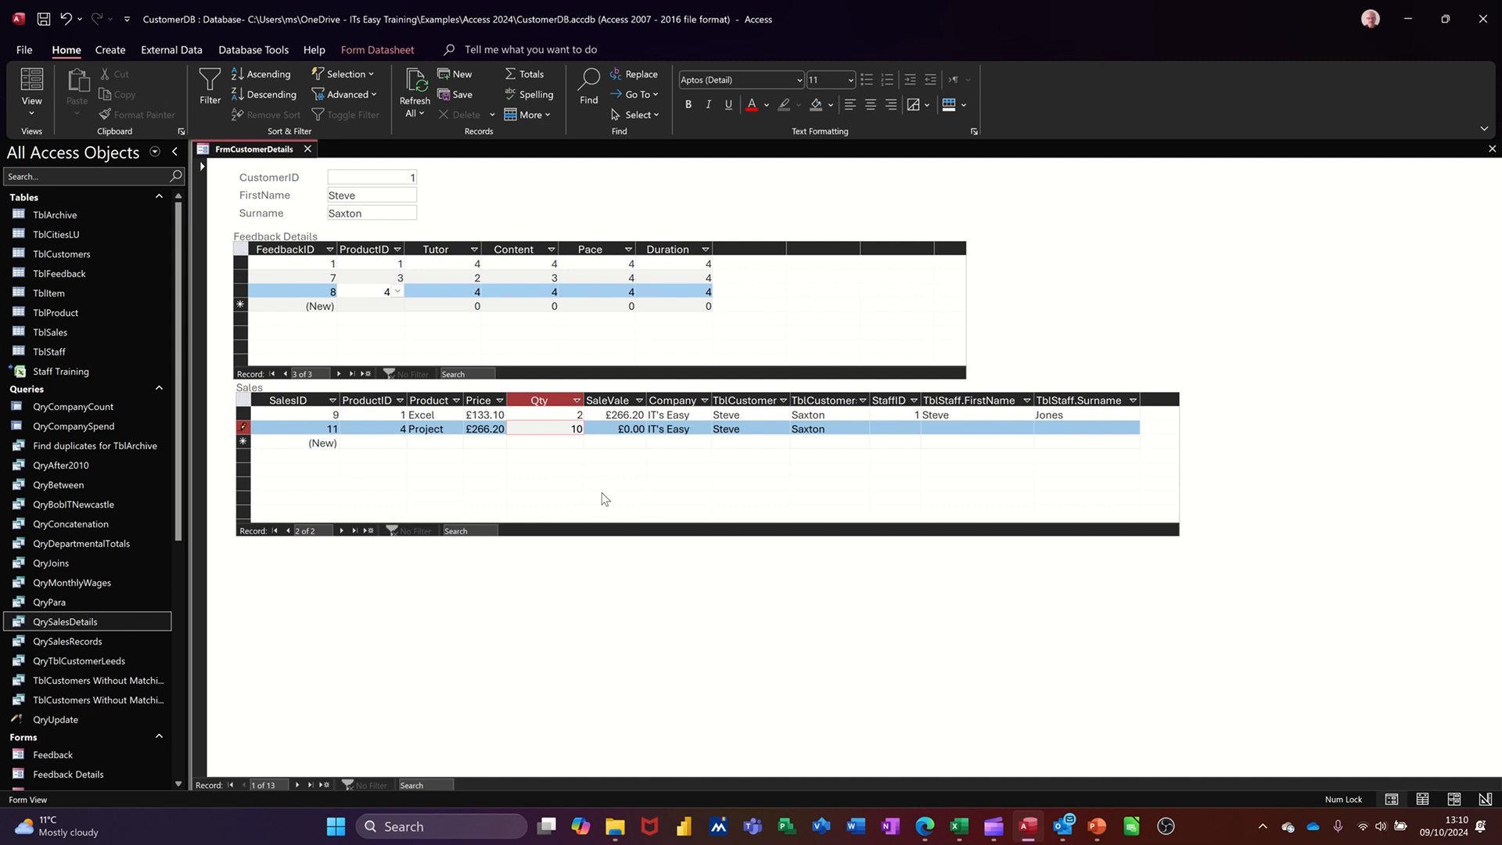
key("Tab")
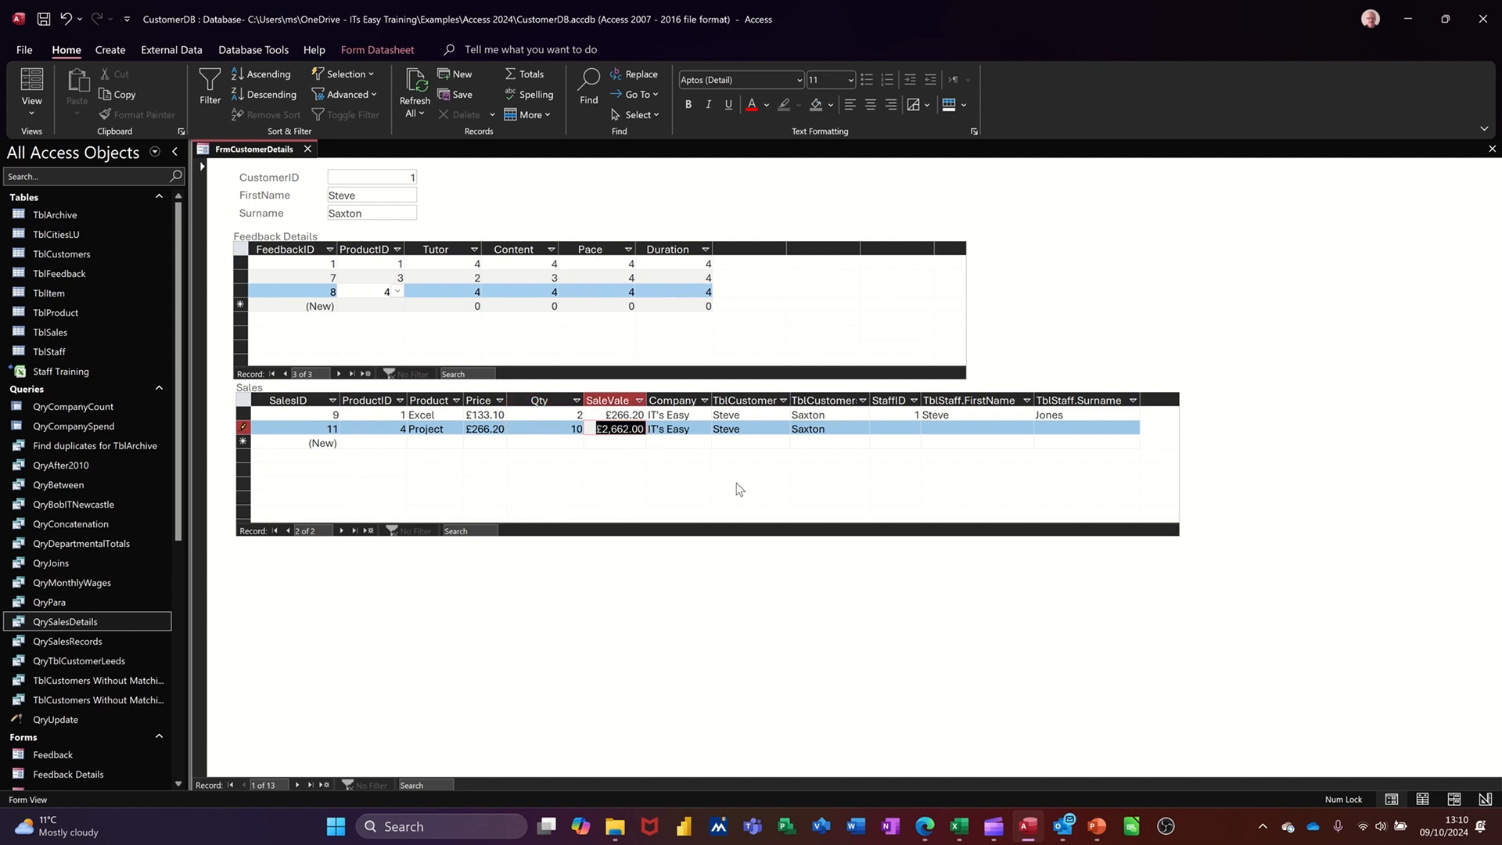
Step: Assign StaffID 3 to the new Project sale and commit the record by moving to the next new row
key("Tab")
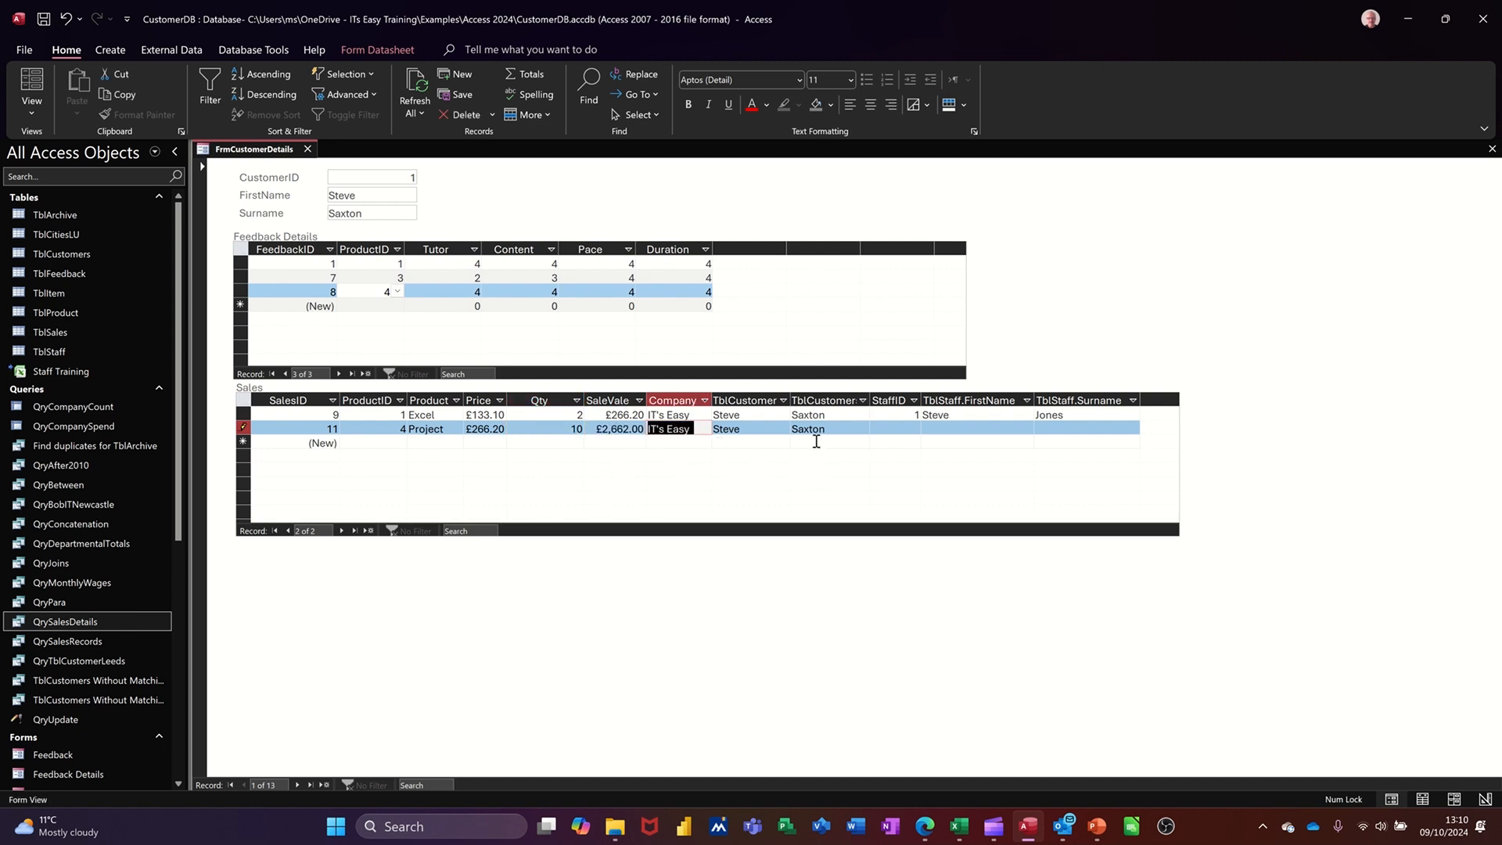
key("Tab")
key("Tab")
key("Tab")
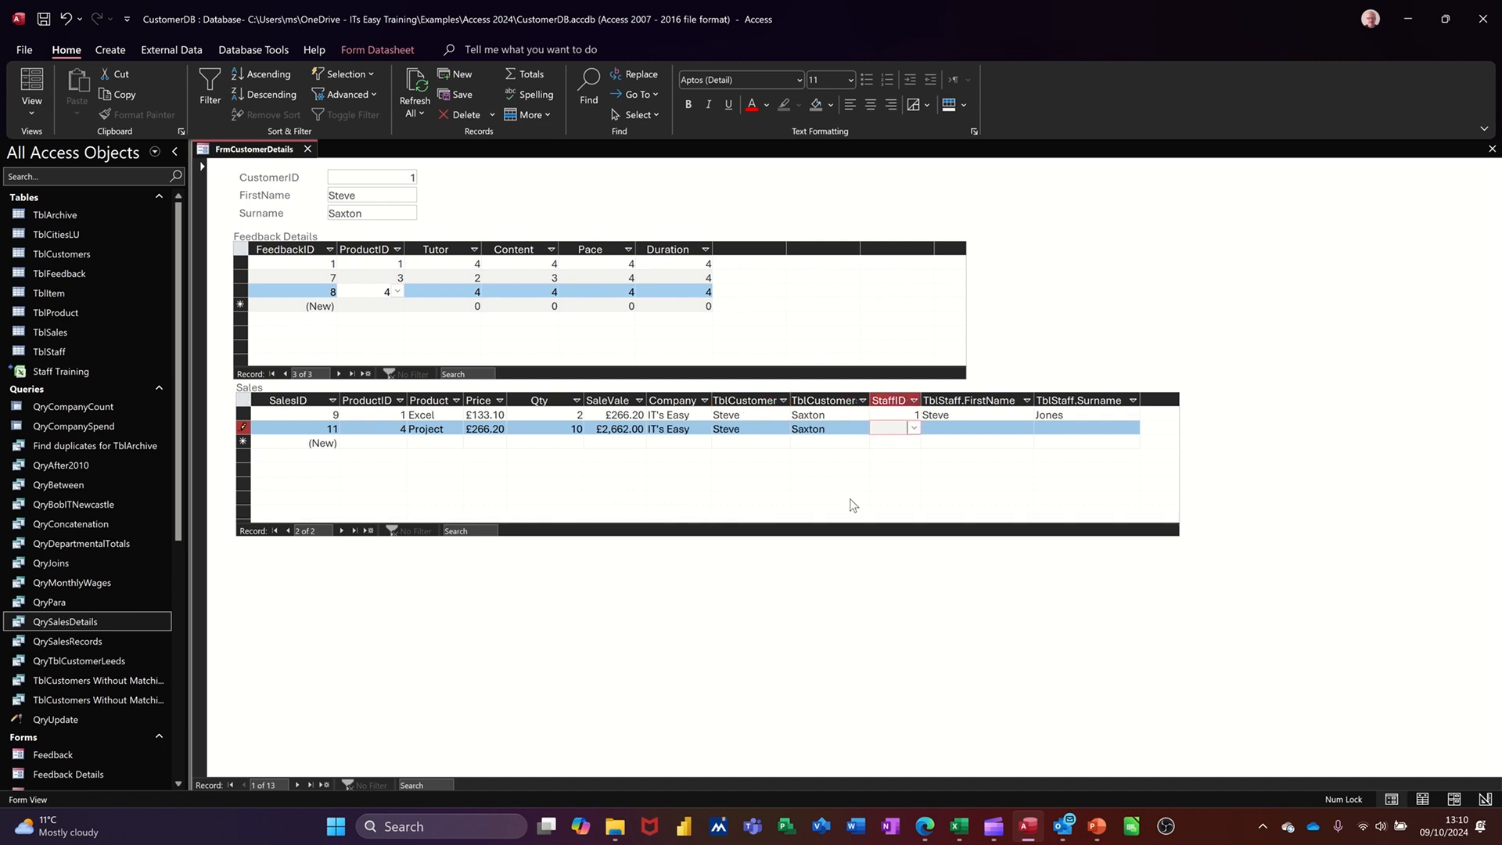
left_click(914, 427)
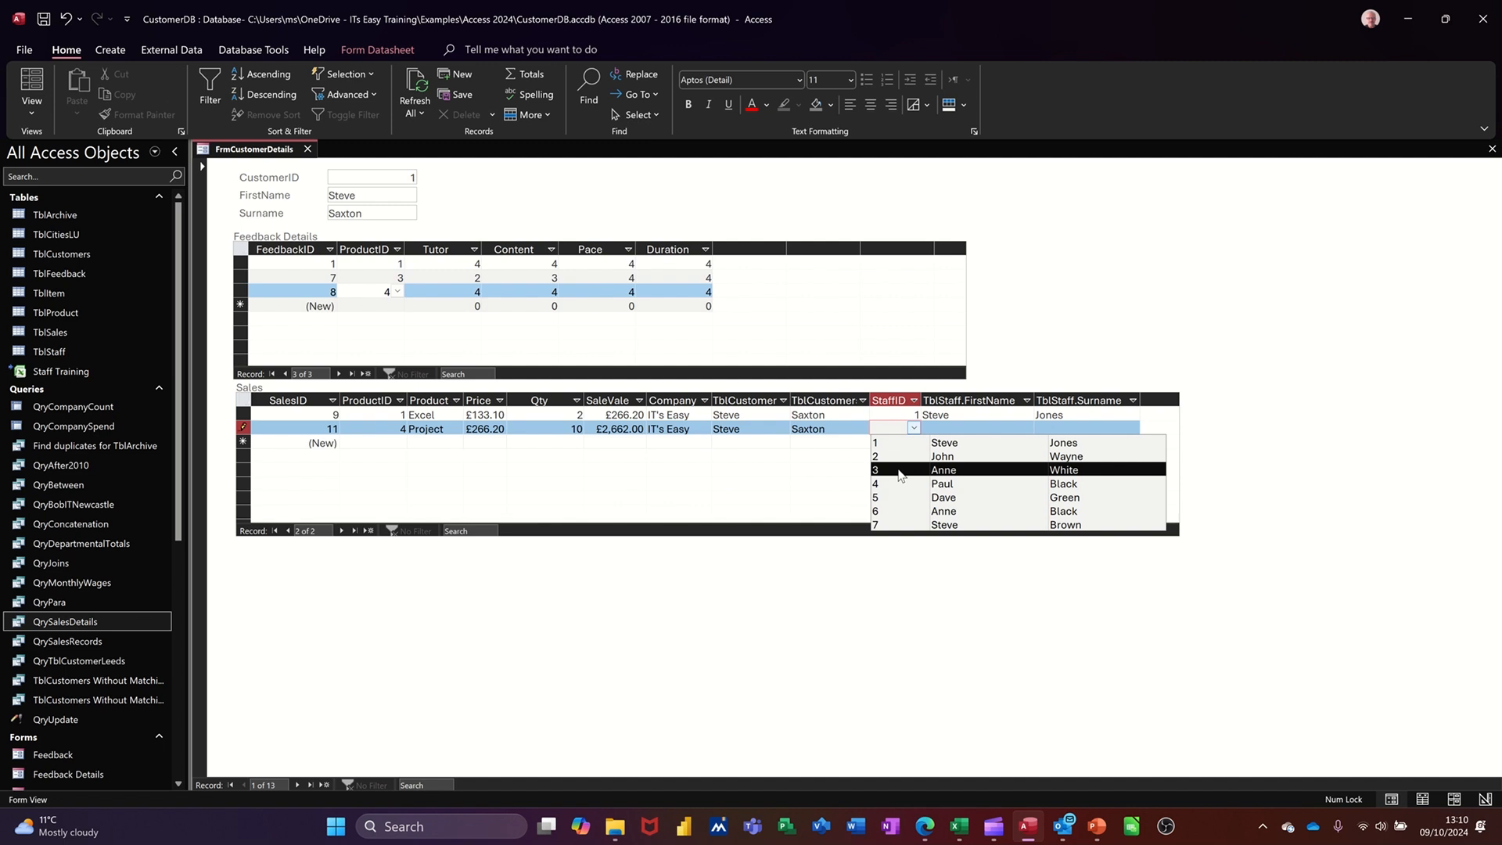
left_click(900, 470)
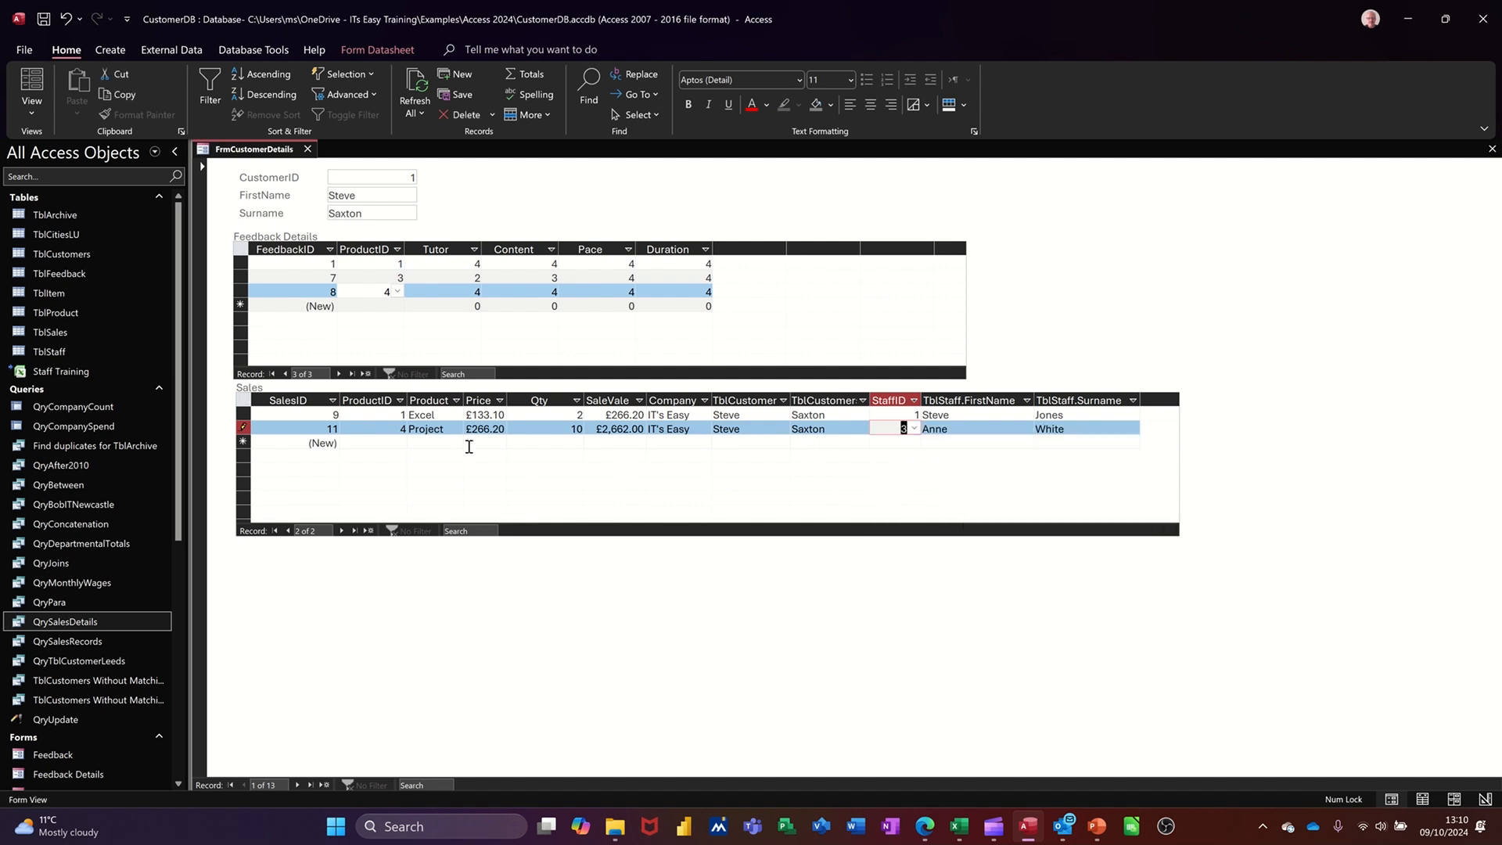
left_click(380, 441)
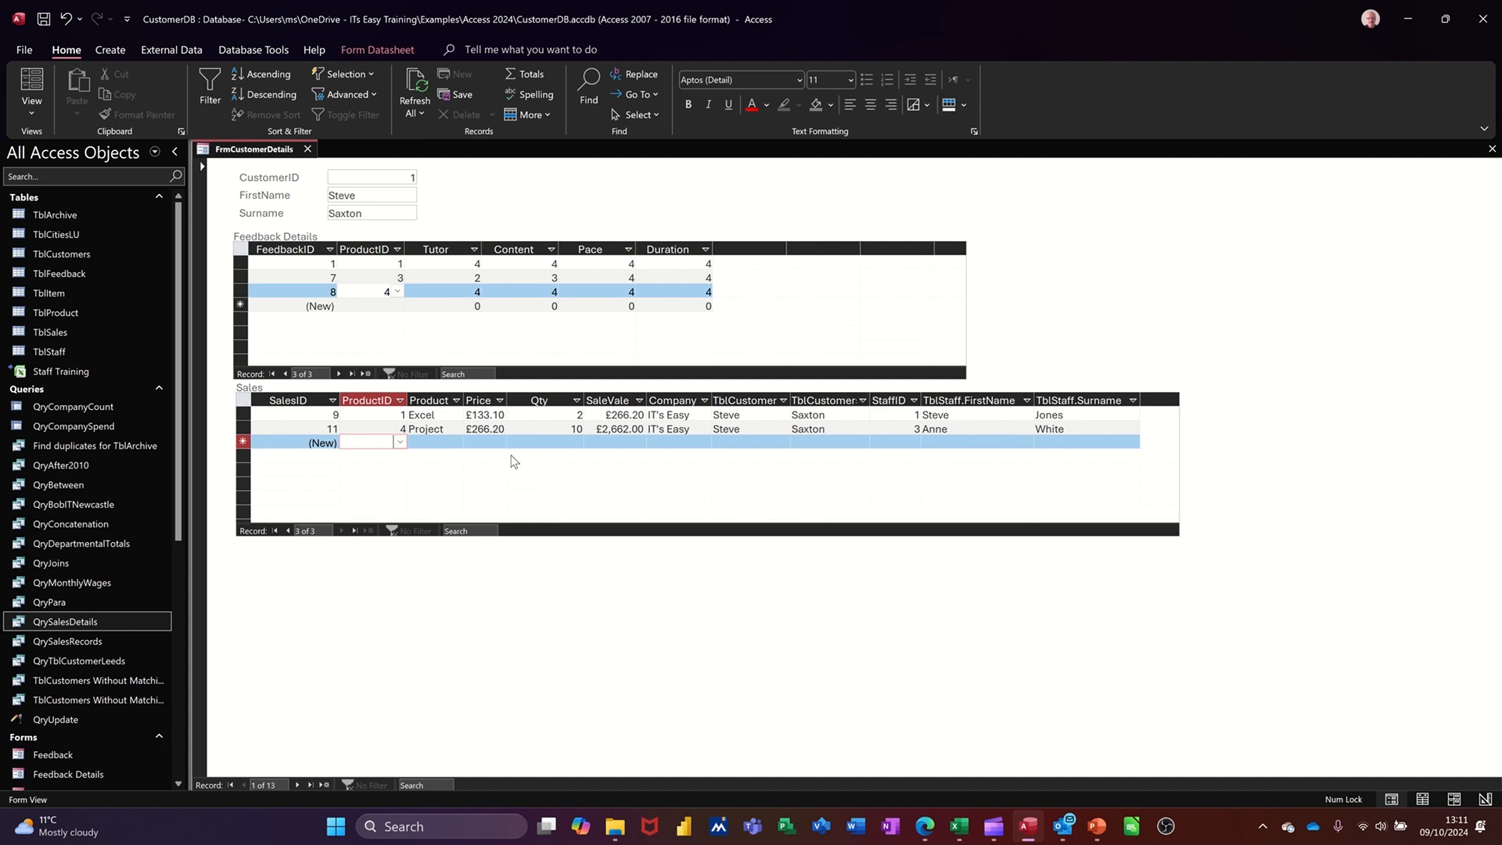
Step: Align TblFeedback beneath TblSales in the Relationships diagram, saving the layout, and close FrmCustomerDetails
left_click(247, 53)
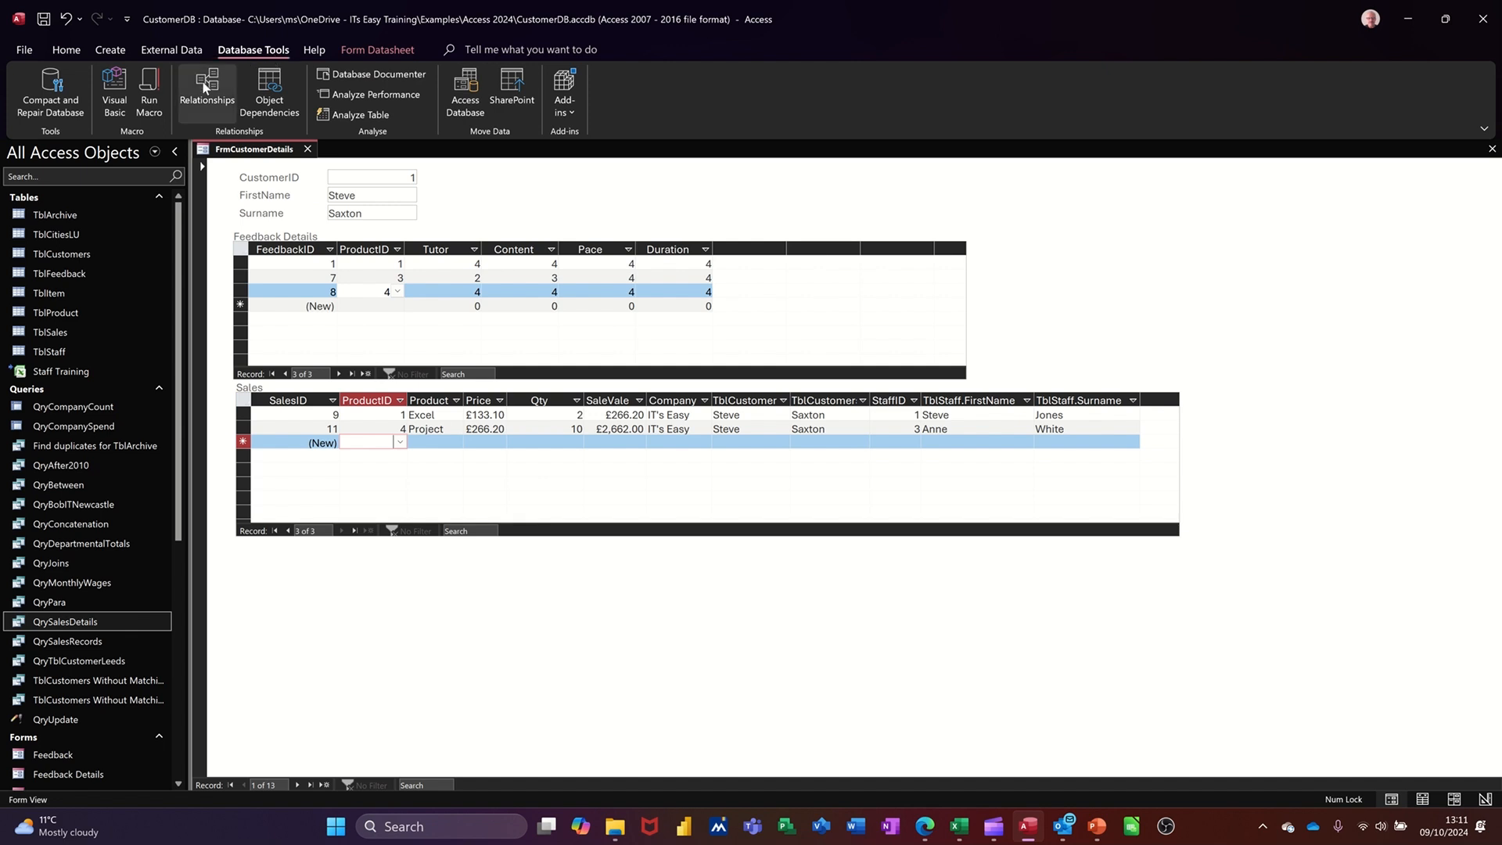
left_click(205, 90)
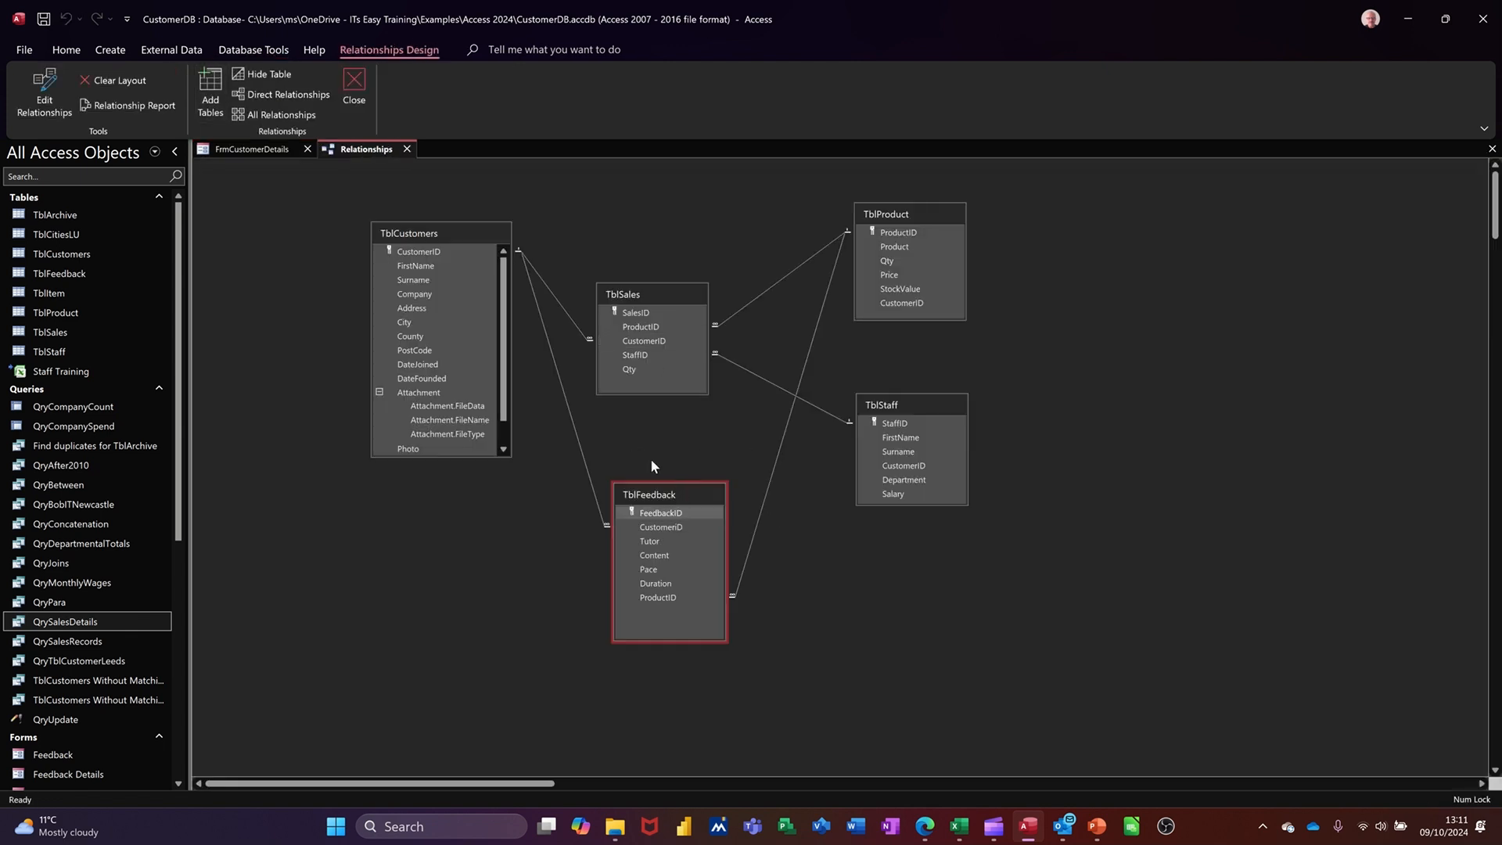
left_click_drag(653, 492, 638, 480)
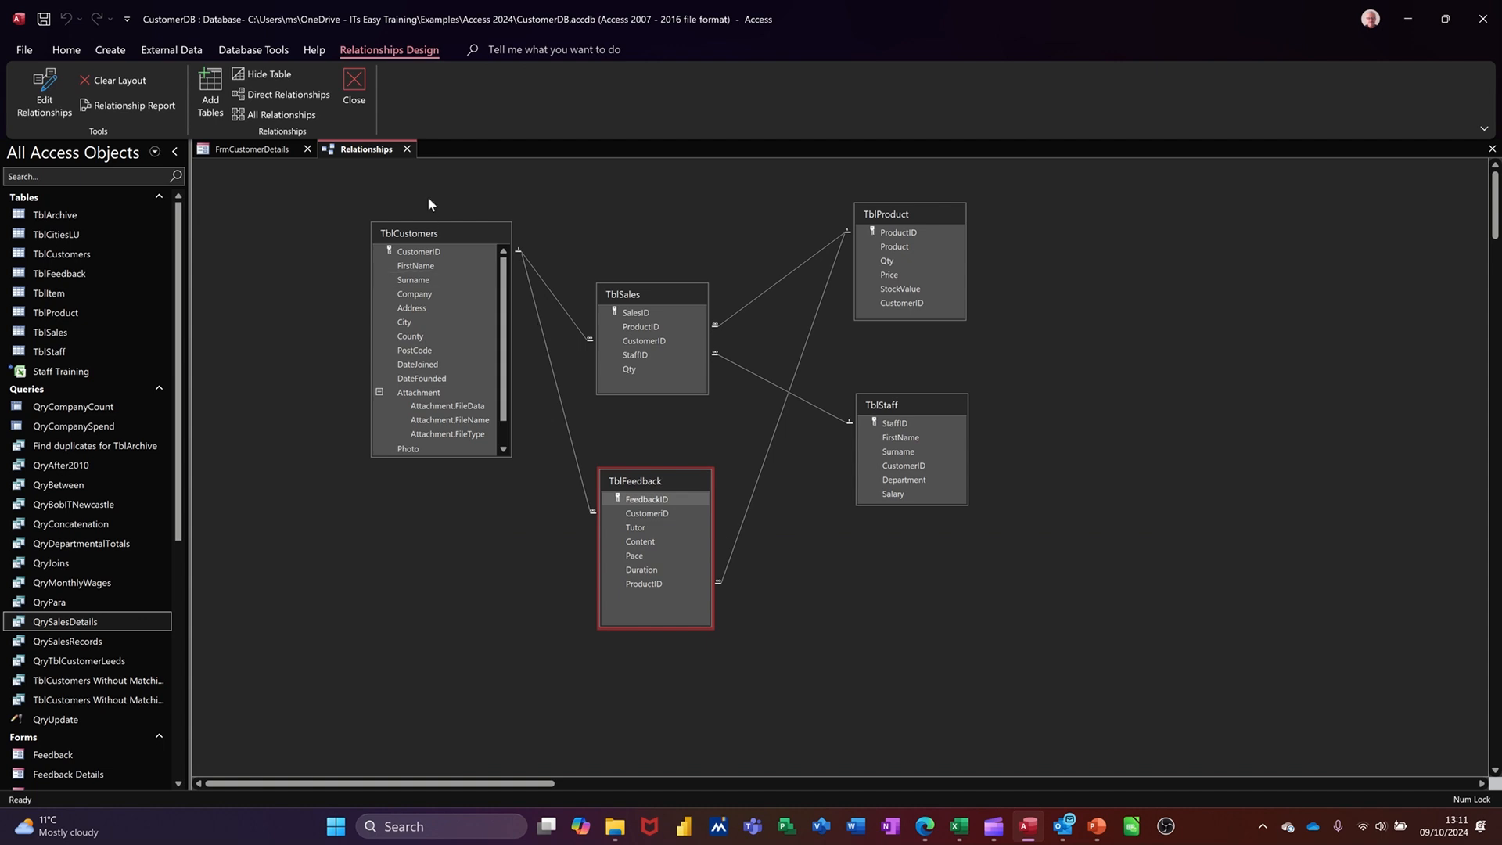
left_click(360, 94)
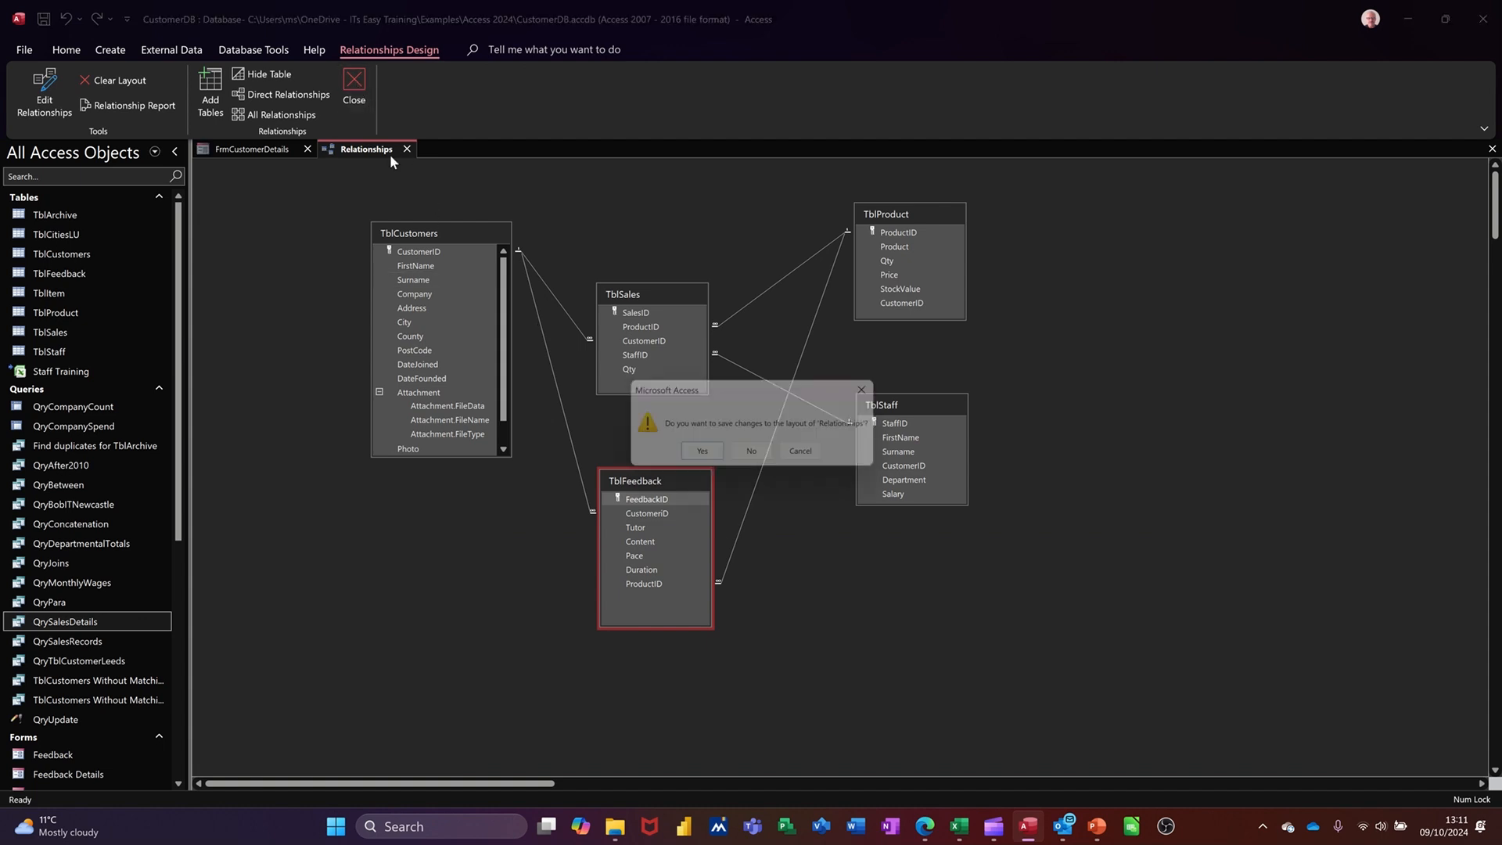
left_click(702, 458)
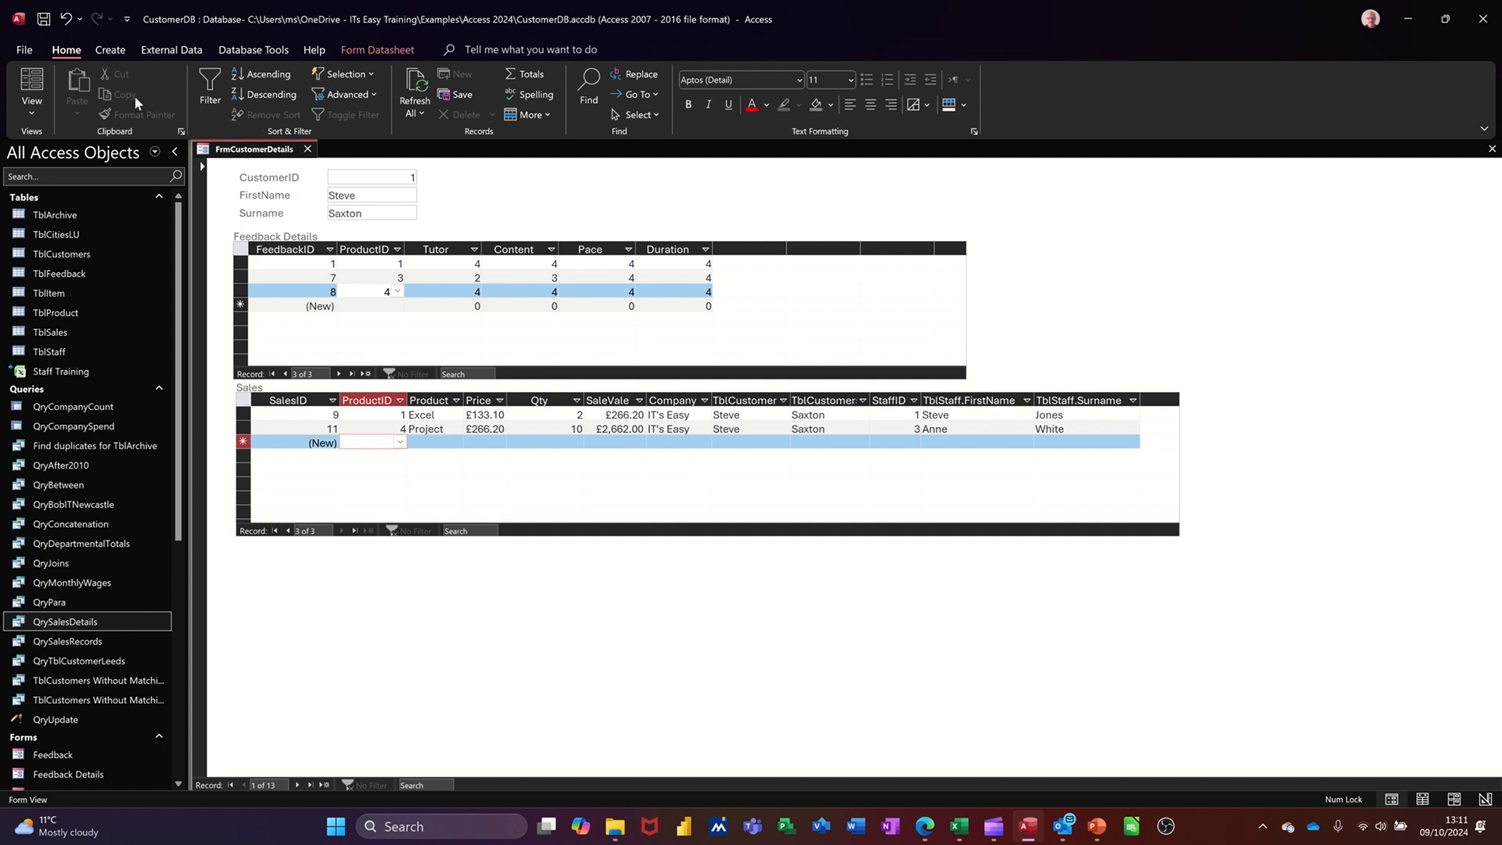
left_click(309, 149)
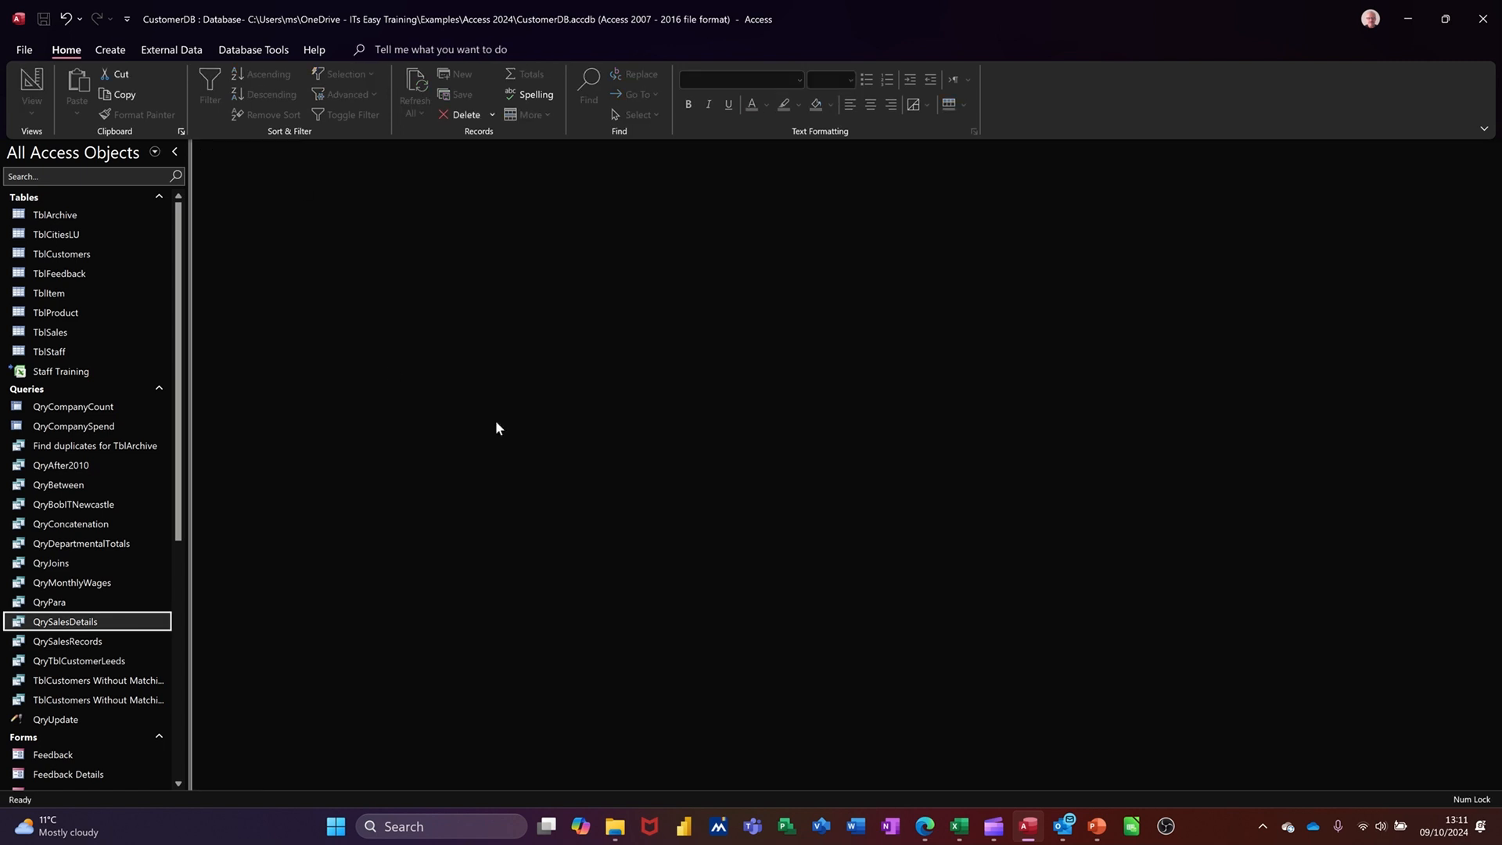